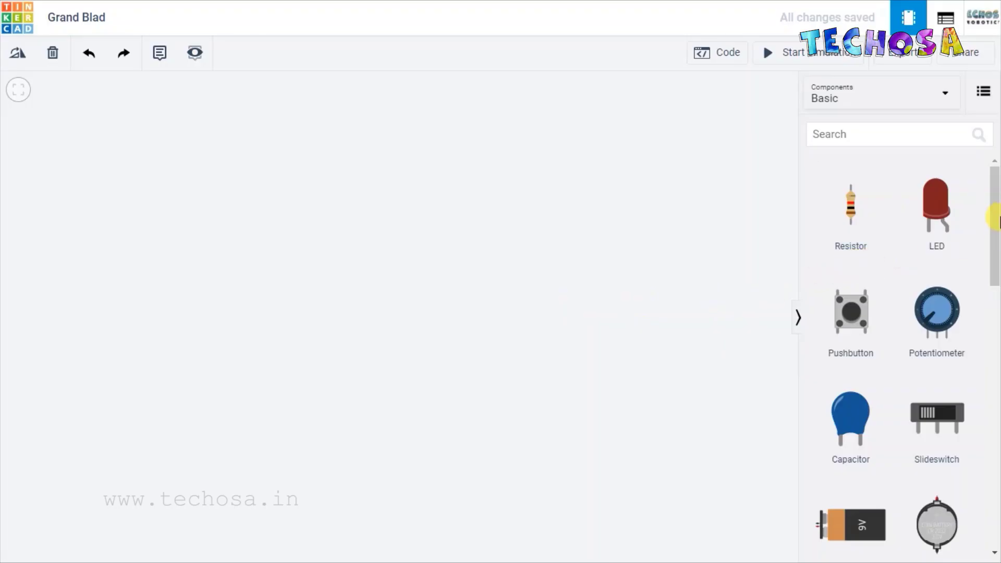
Place an Arduino Uno R3 in the middle of the workplane and name it "Arduino UNO".
drag(991, 246, 990, 339)
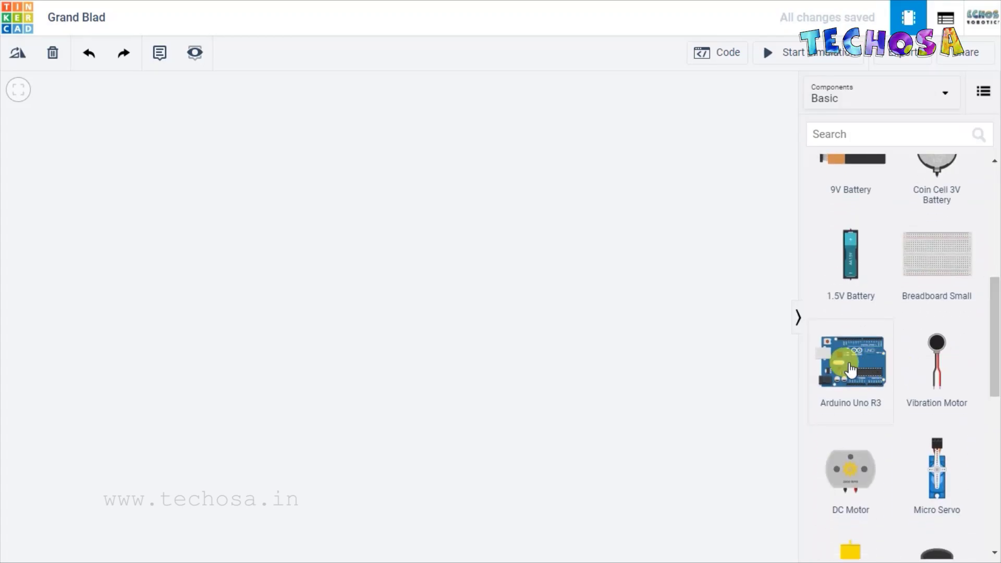
drag(849, 369, 457, 312)
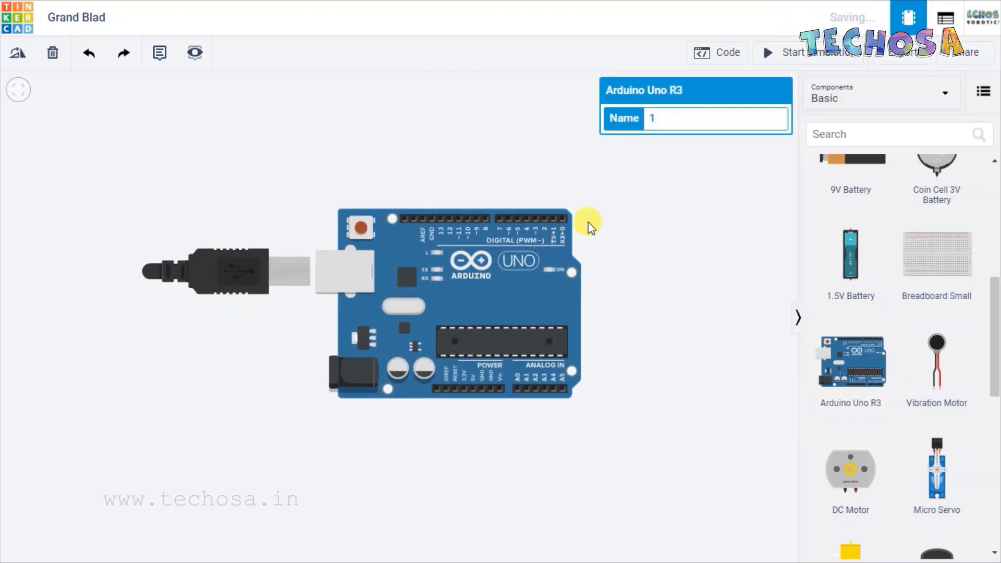
click(652, 117)
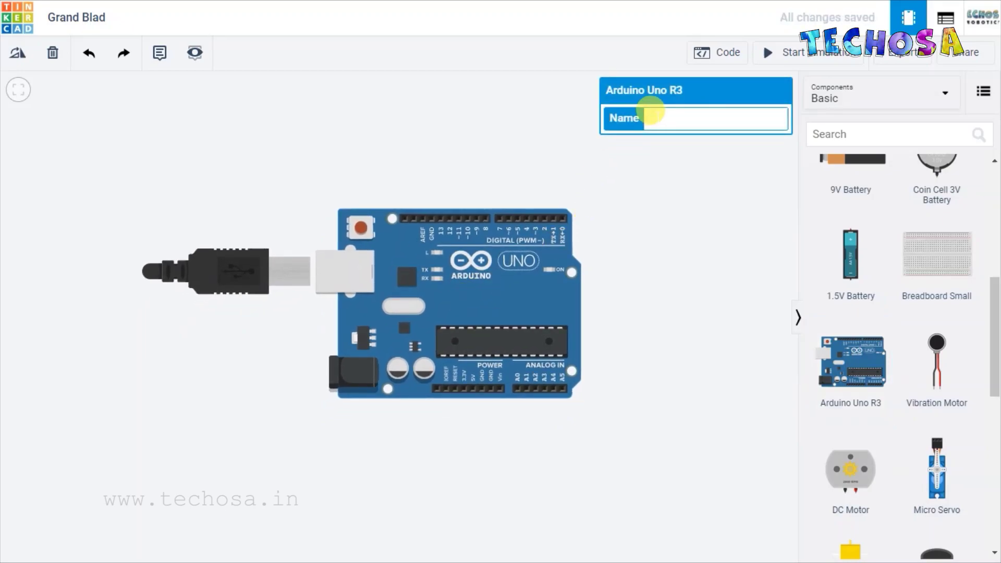
text(Arduino UNO)
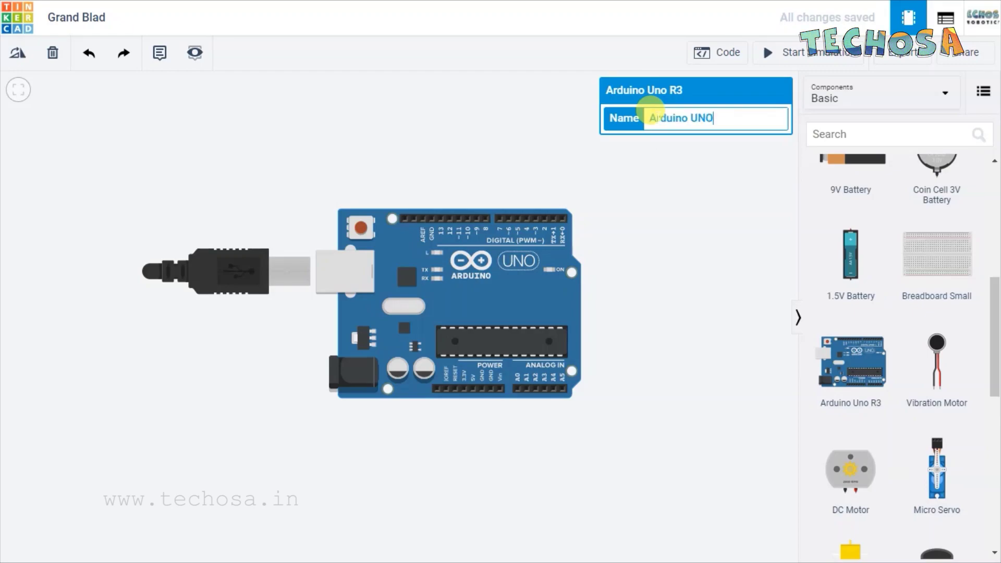
click(720, 247)
scroll(549, 287, down, 1)
scroll(549, 287, down, 1)
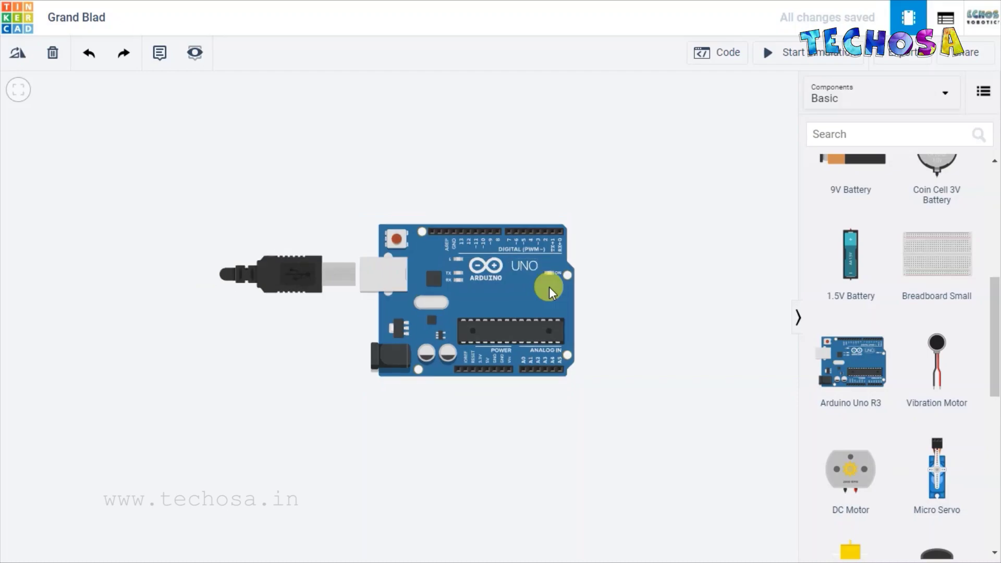
drag(539, 293, 528, 295)
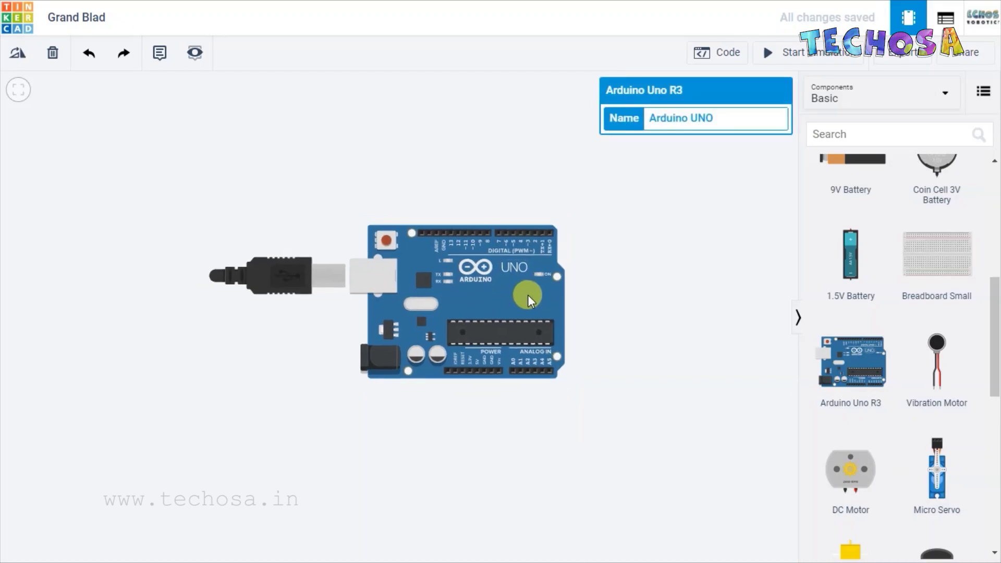
click(708, 307)
Show all components and place a Breadboard Mini above the Arduino board.
drag(995, 341, 995, 227)
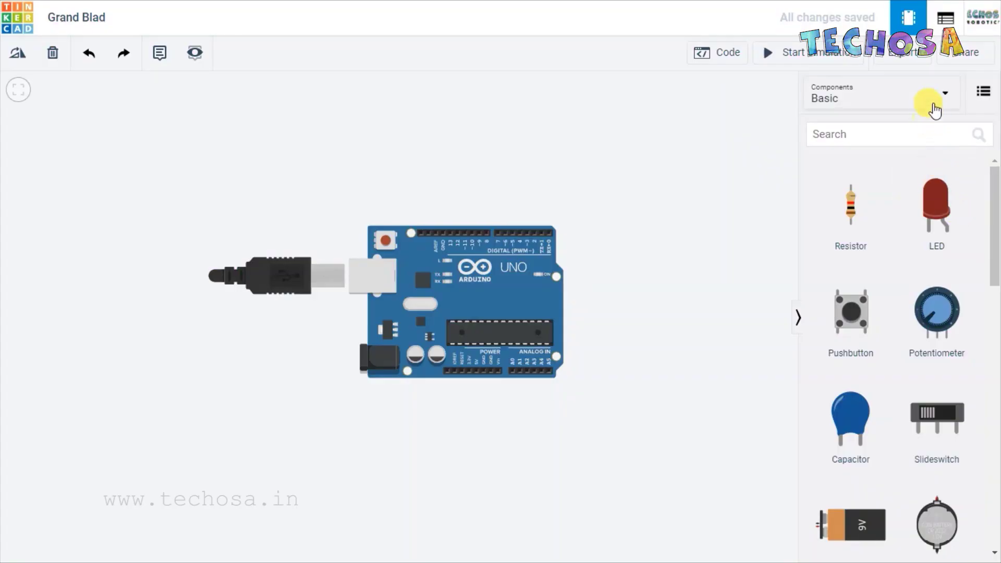
click(934, 102)
click(833, 157)
drag(995, 178, 995, 358)
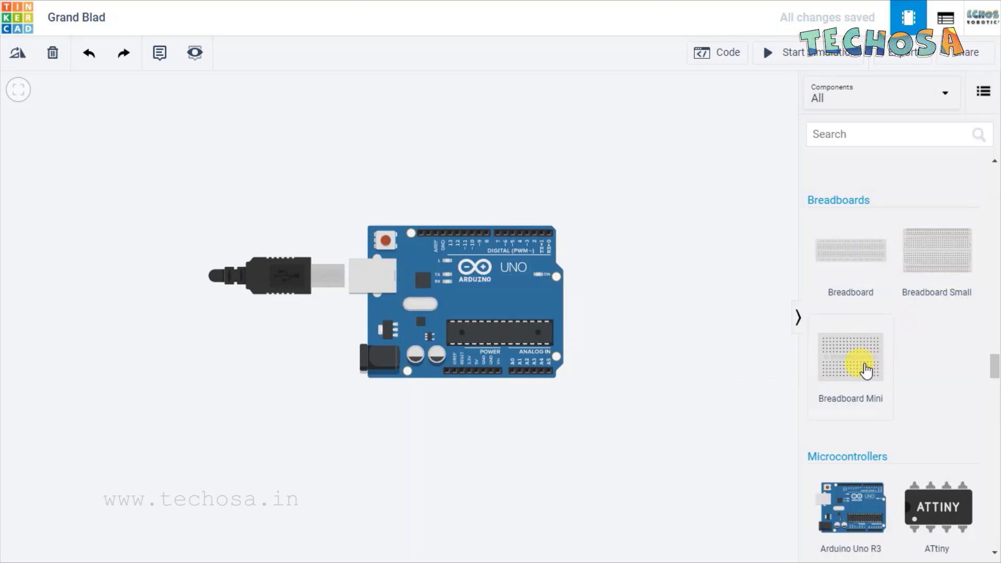
drag(866, 371, 475, 130)
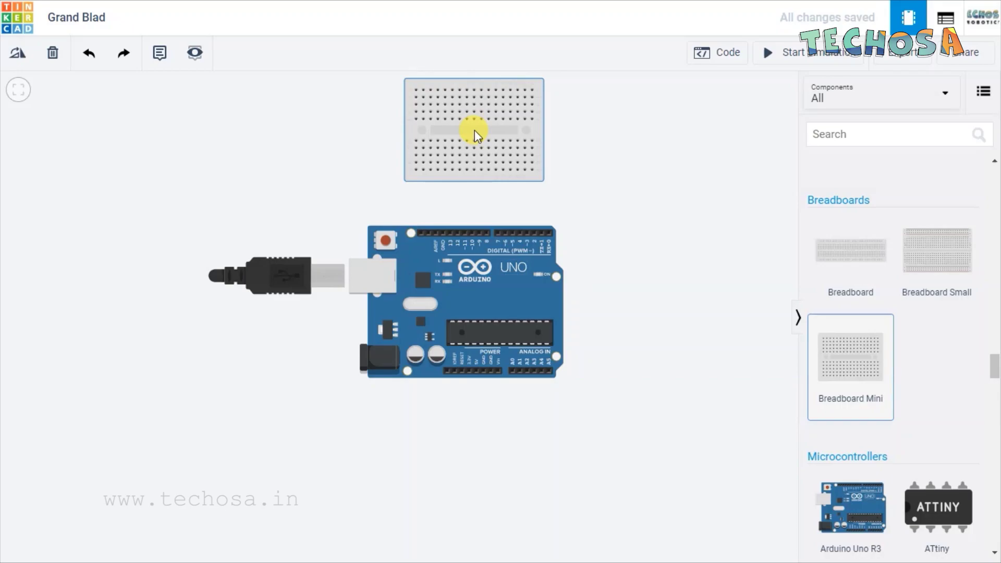
drag(474, 130, 475, 130)
click(659, 210)
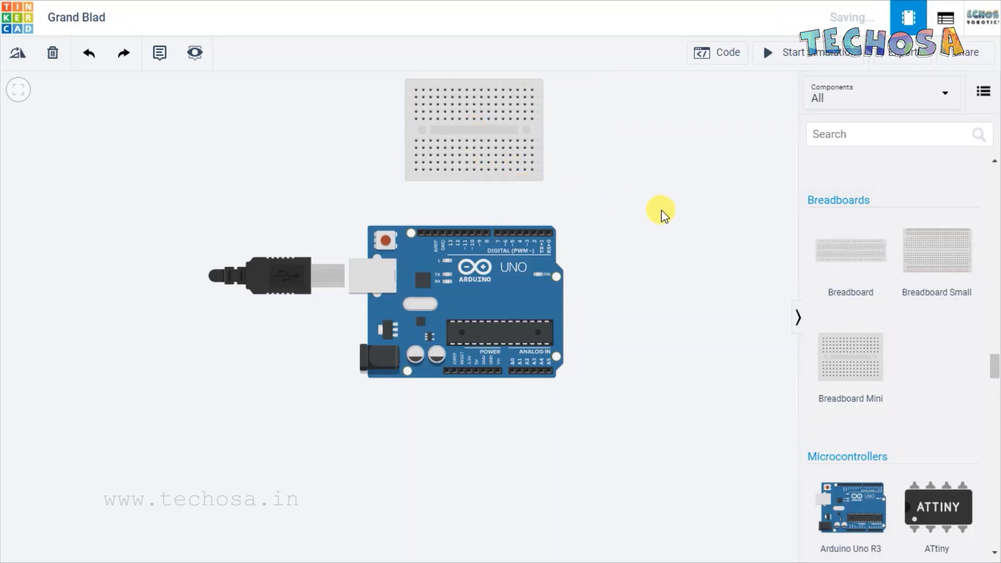
Add a second Breadboard Mini rotated upright, over the end of the Arduino's USB cable.
drag(870, 360, 194, 384)
key(r)
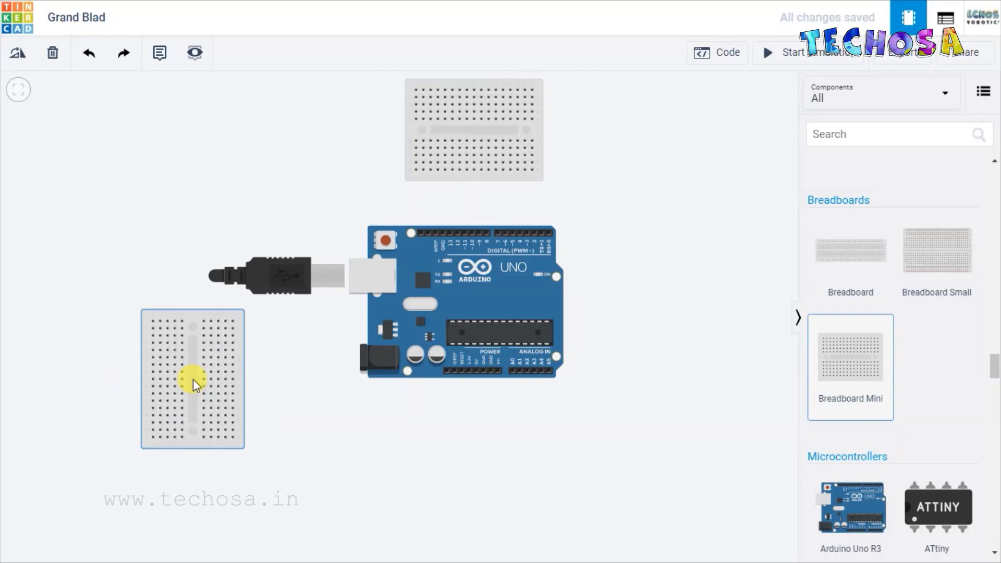
drag(194, 384, 211, 299)
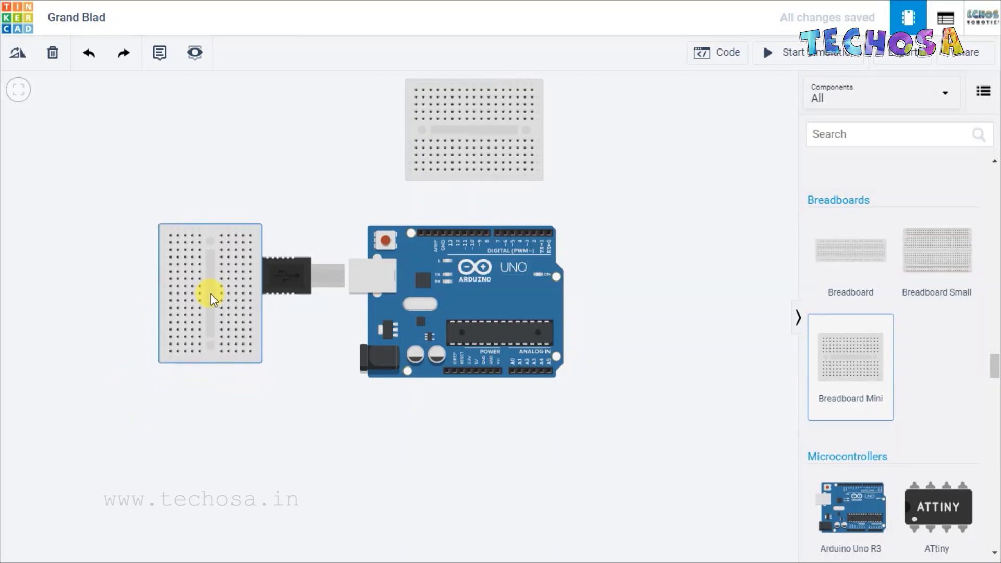
drag(212, 299, 209, 298)
Add two more Breadboard Minis, one horizontal below the Arduino and one rotated upright to its right.
drag(799, 385, 481, 480)
drag(834, 358, 688, 312)
key(r)
click(696, 181)
scroll(695, 181, down, 1)
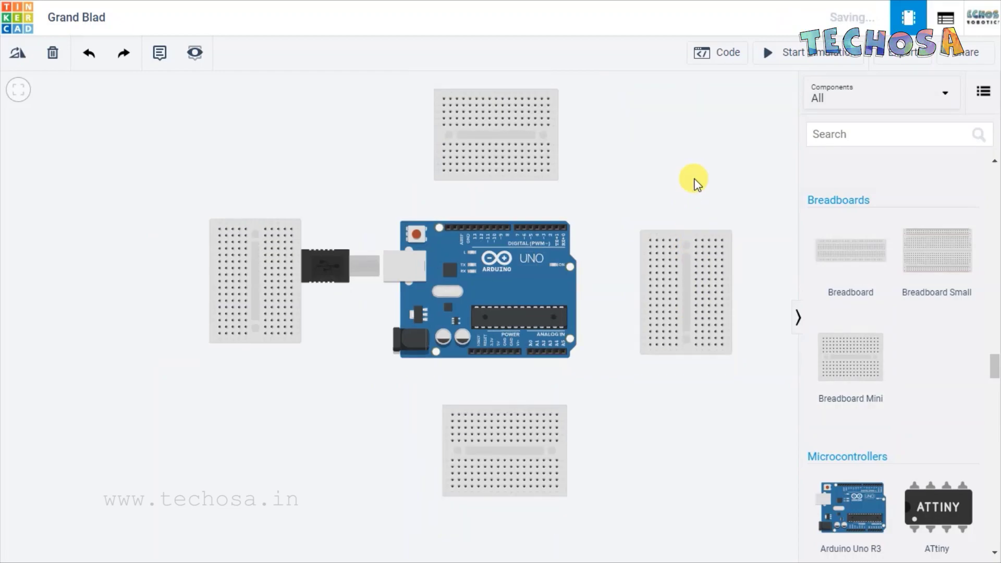
drag(695, 179, 603, 190)
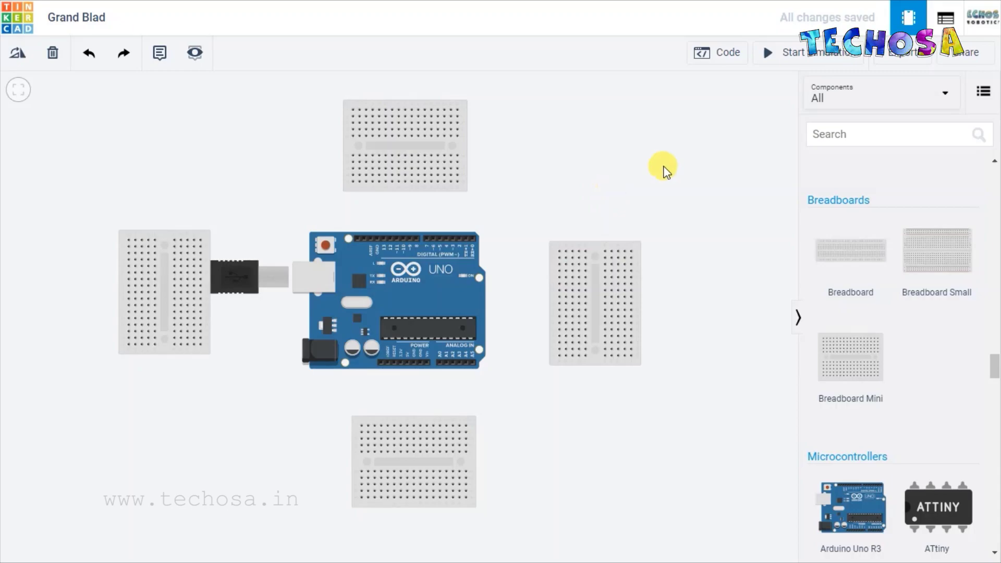
From the Basic components, place an LED on the breadboard above the Arduino with legs in E11 and E12, and name it "LED 1".
click(849, 103)
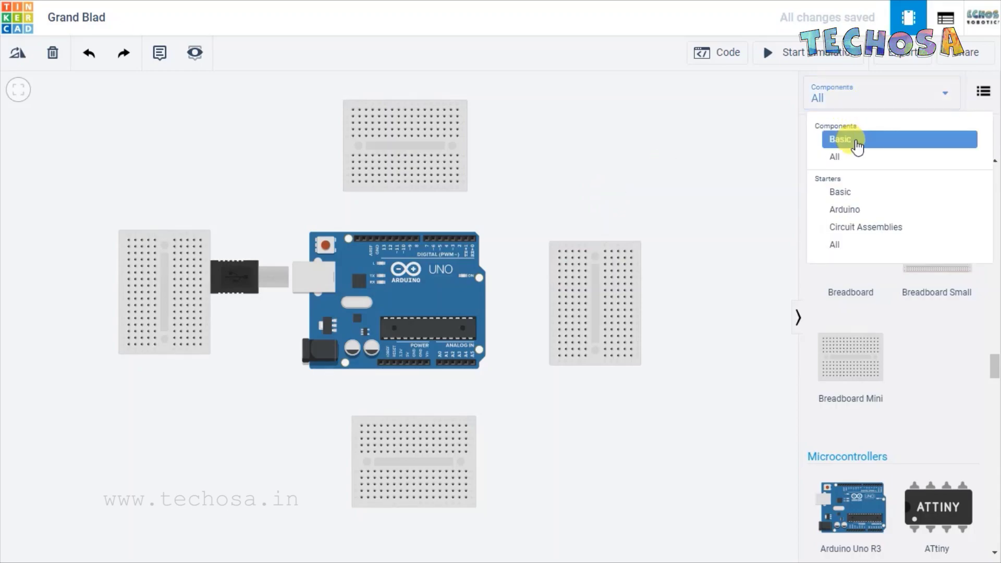
click(854, 140)
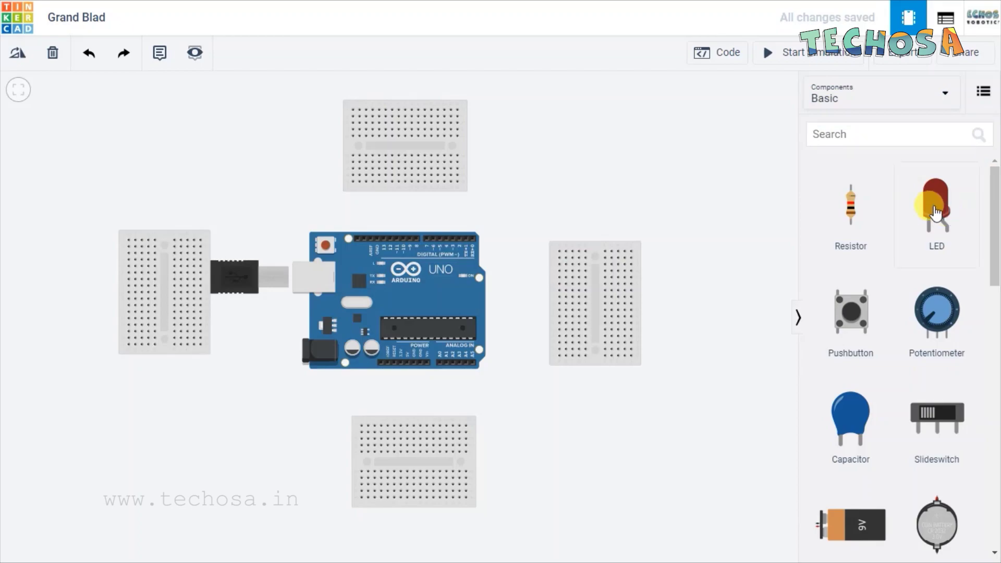
drag(935, 213, 428, 159)
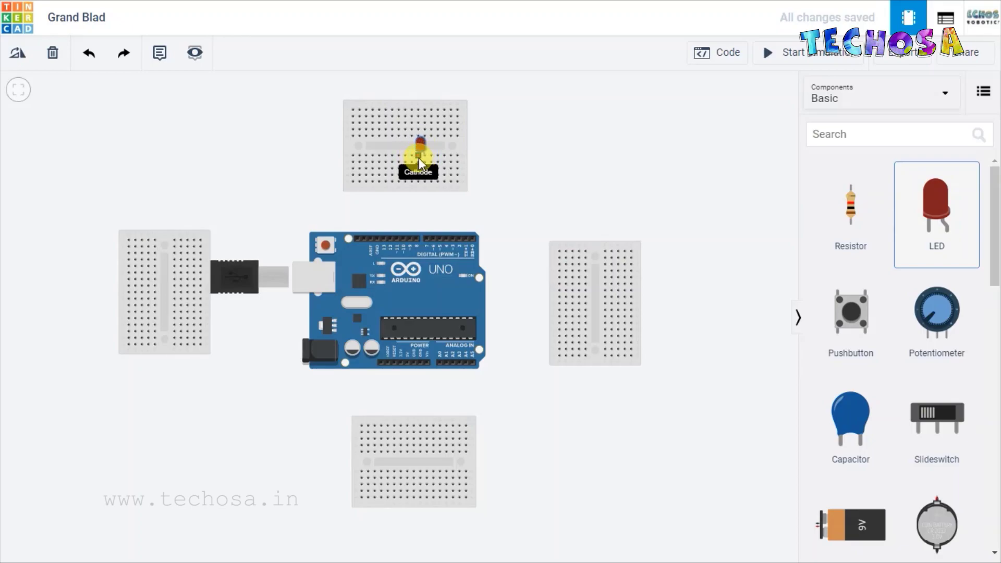
scroll(419, 155, up, 5)
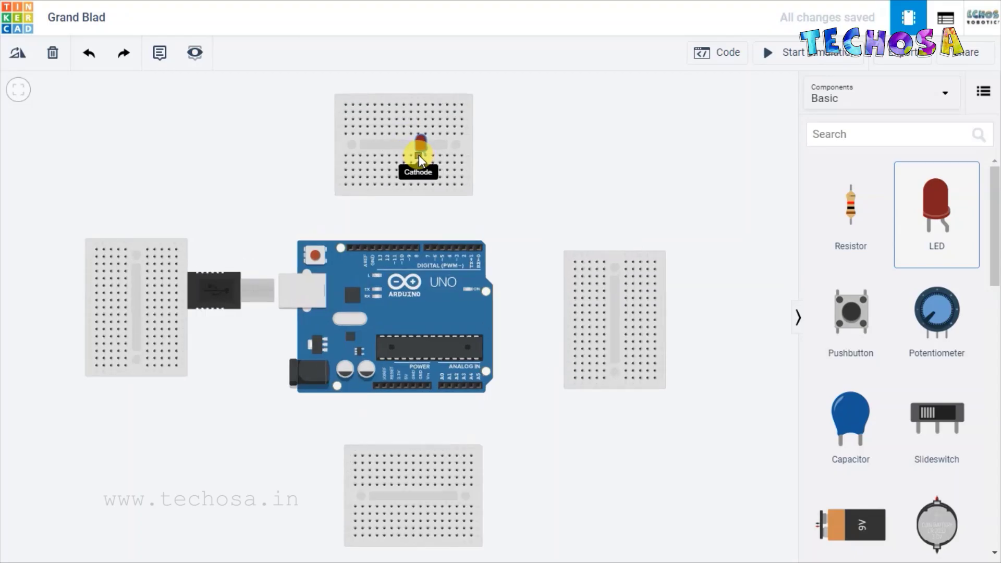
scroll(418, 155, up, 1)
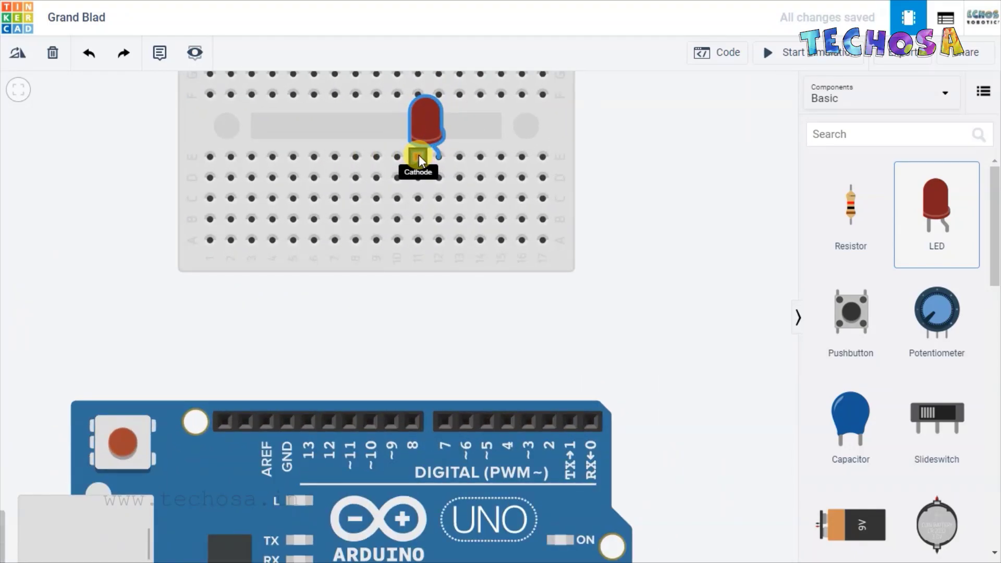
click(437, 166)
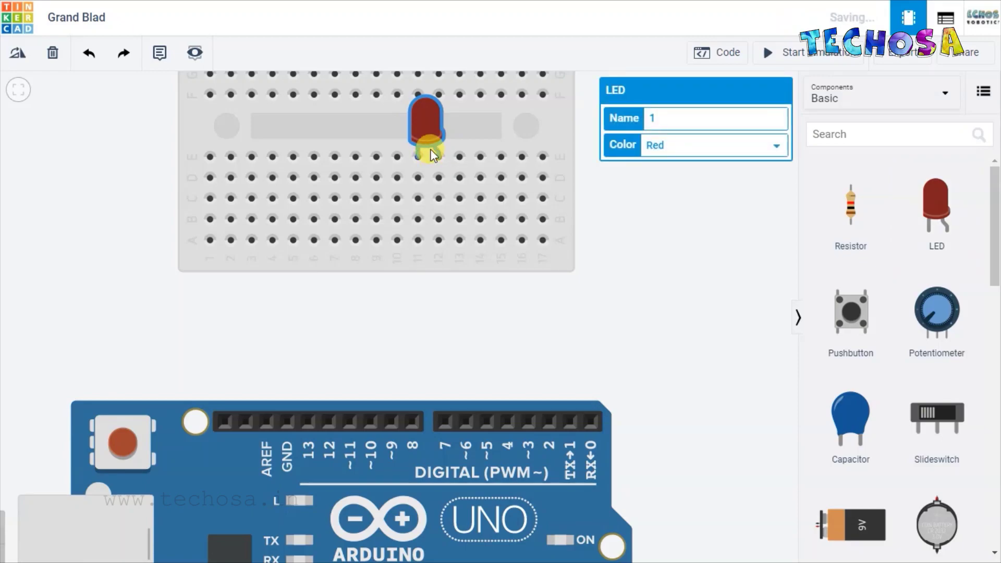
double_click(651, 117)
text(LED)
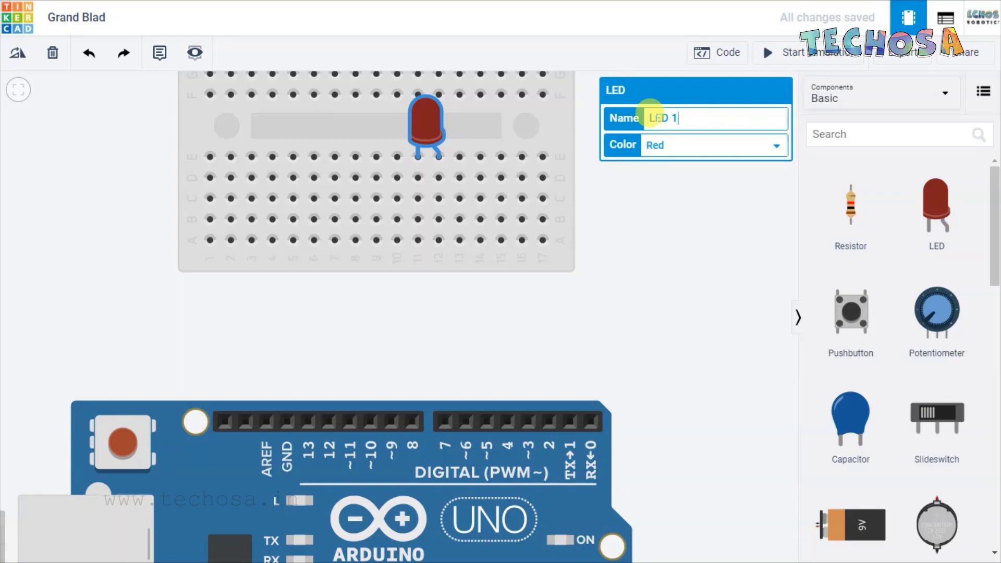
click(740, 208)
Place a second LED on the same breadboard with legs in E7 and E8, and name it "LED 2".
drag(936, 205, 350, 156)
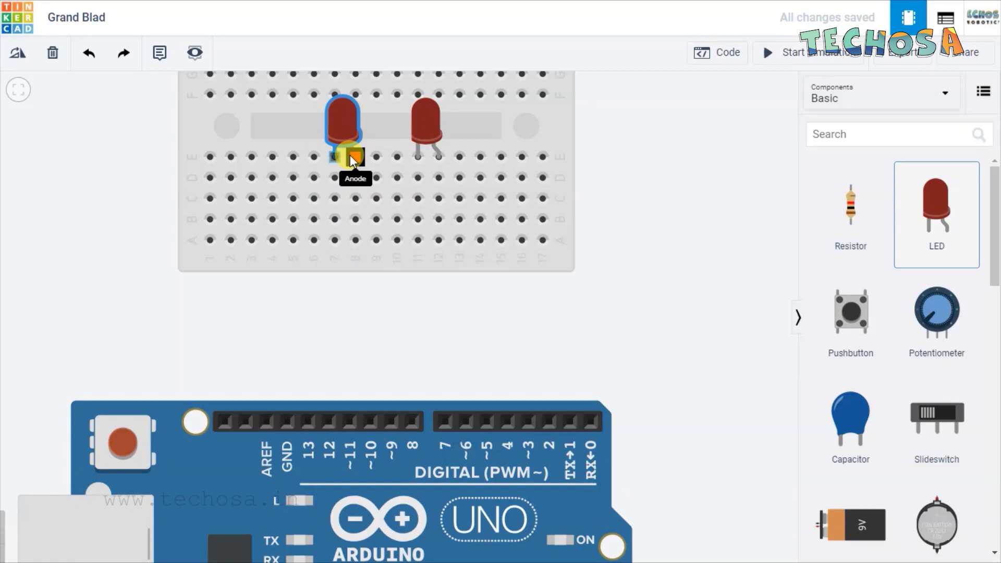
click(349, 120)
click(649, 115)
text(1)
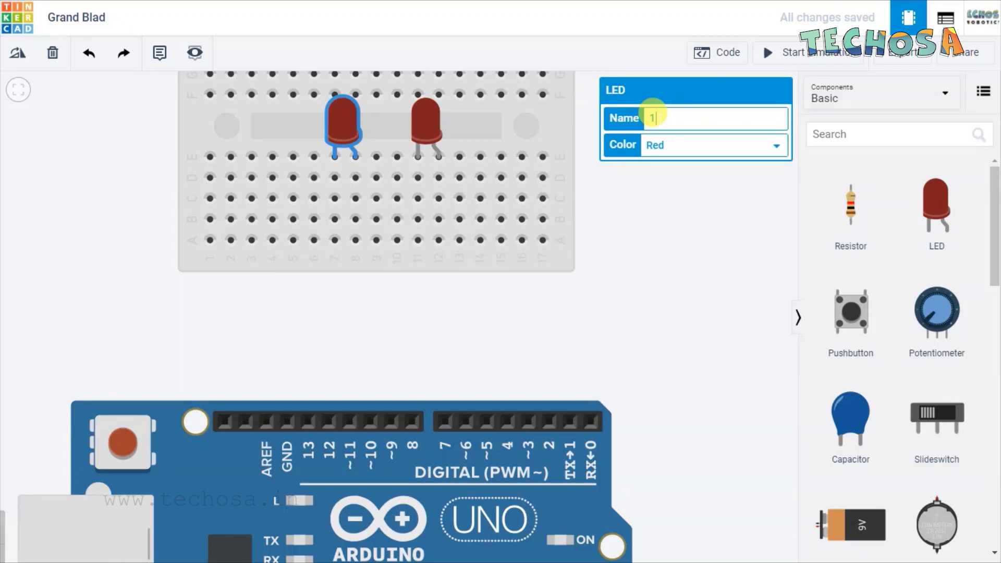
text(LED 2)
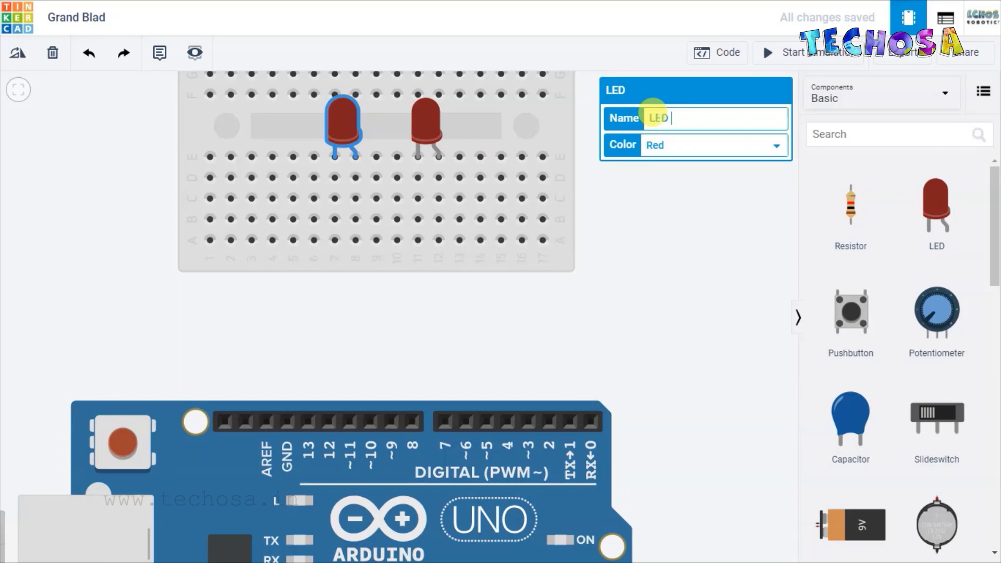
Set the color of LED 2 to green.
click(675, 151)
click(673, 161)
click(686, 239)
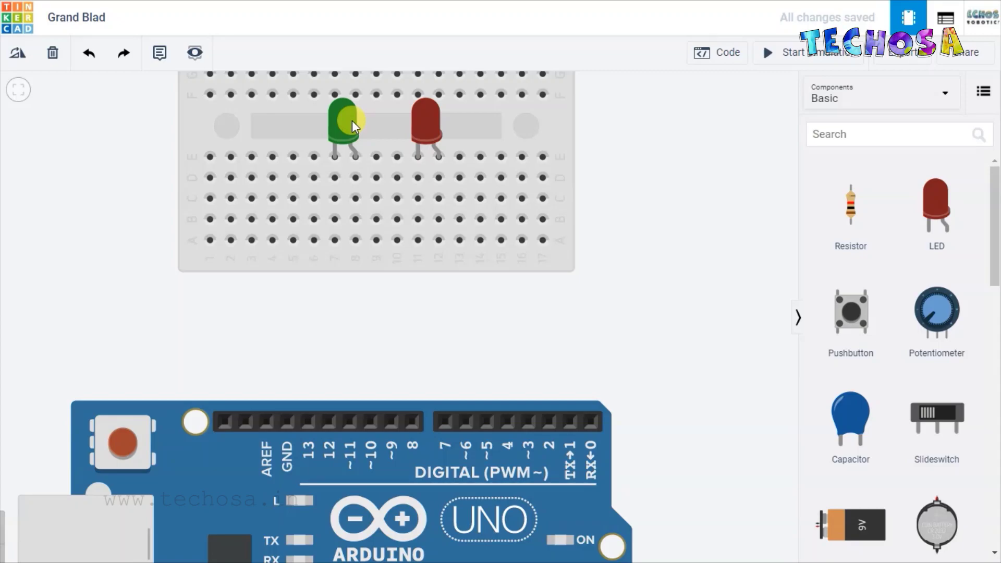
Place an LED on the breadboard left of the Arduino, rotated with its bulb facing left and legs in F7 and F8, and name it "LED 3".
scroll(699, 215, down, 2)
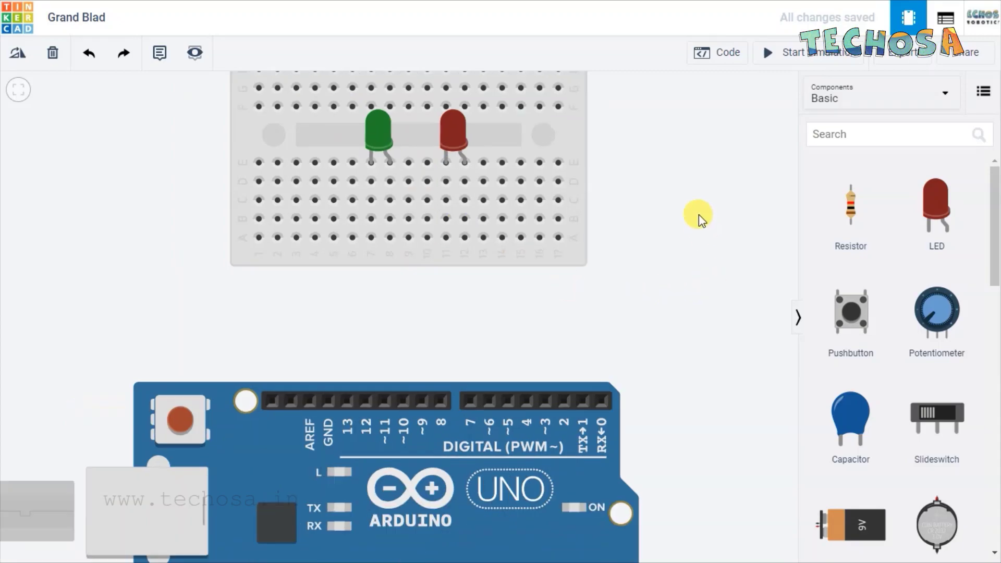
scroll(699, 215, down, 2)
drag(693, 215, 532, 164)
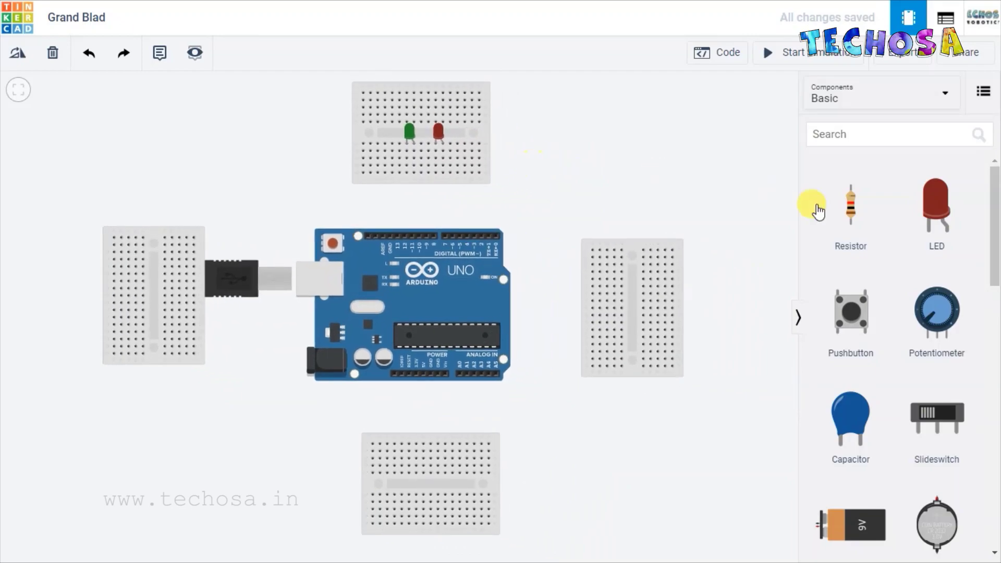
drag(932, 198, 155, 271)
scroll(156, 271, up, 5)
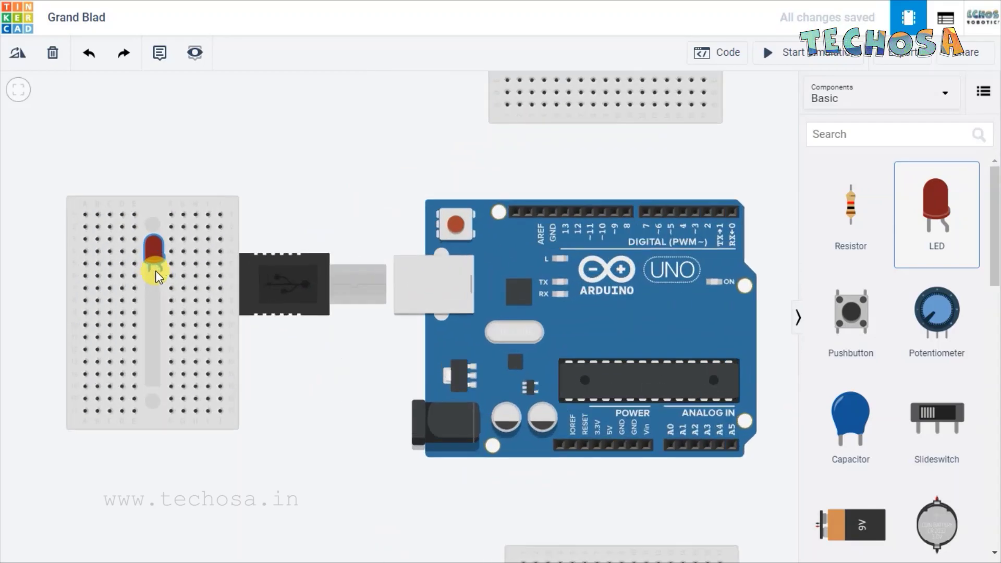
scroll(156, 271, up, 1)
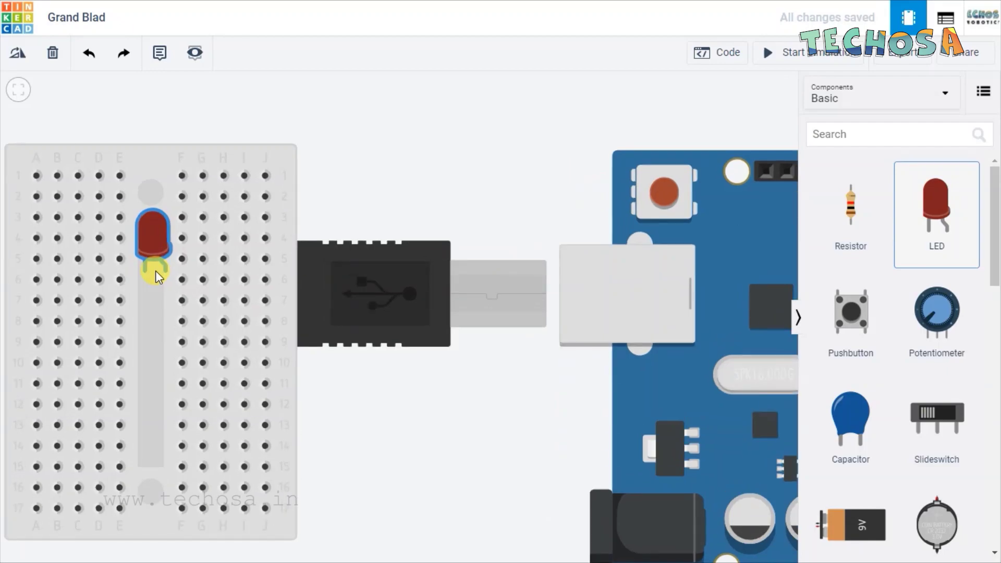
key(r)
key(r)
key(r)
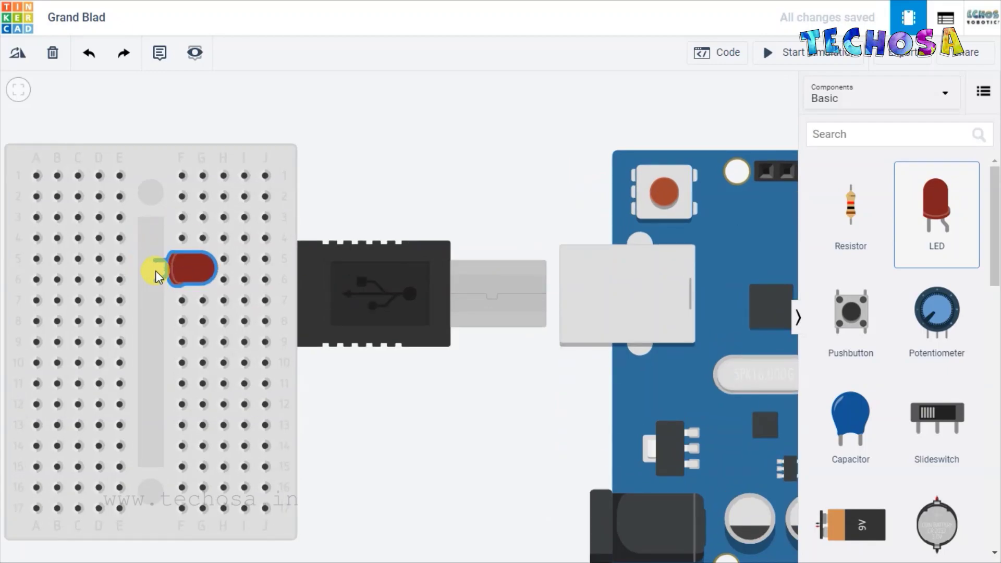
key(r)
key(r)
key(r)
key(r)
key(r)
key(r)
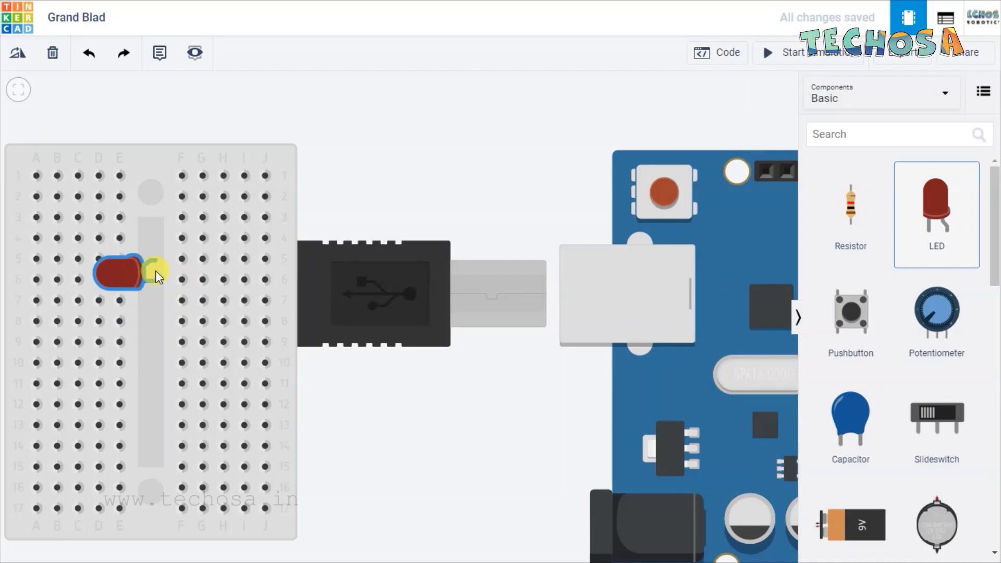
drag(155, 271, 181, 322)
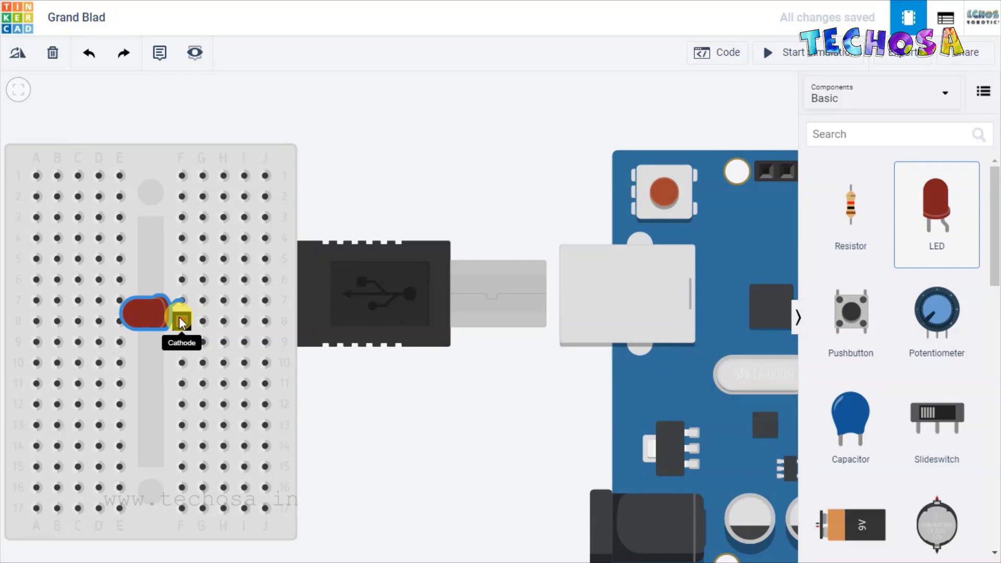
click(656, 116)
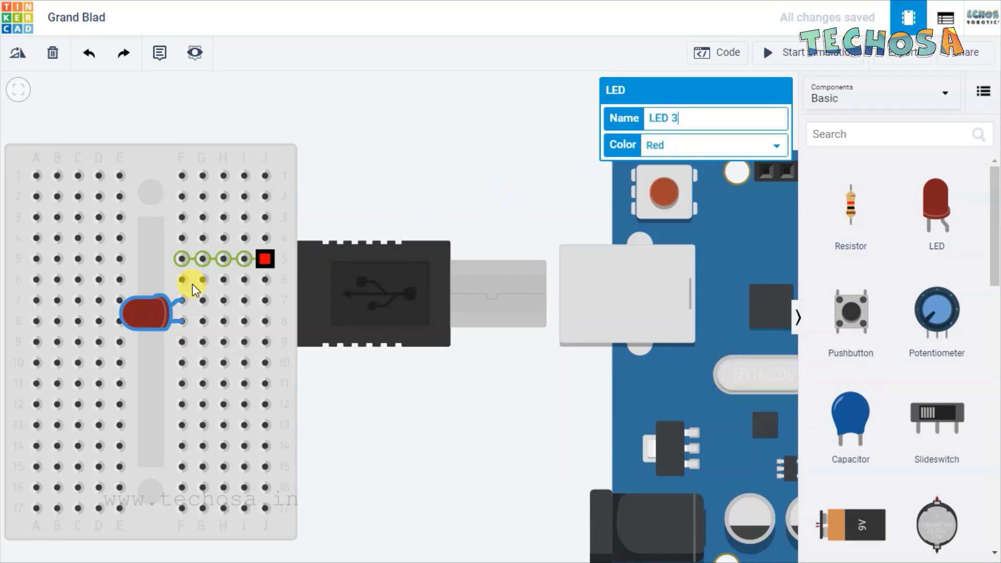
click(426, 176)
Place another LED below LED 3, rotated the same way, with its legs in F11 and F12.
drag(938, 195, 176, 389)
key(r)
key(r)
key(r)
key(r)
key(r)
key(r)
key(r)
key(r)
click(395, 331)
Name the lower LED on the breadboard left of the Arduino "LED 4" and set its color to green.
click(657, 110)
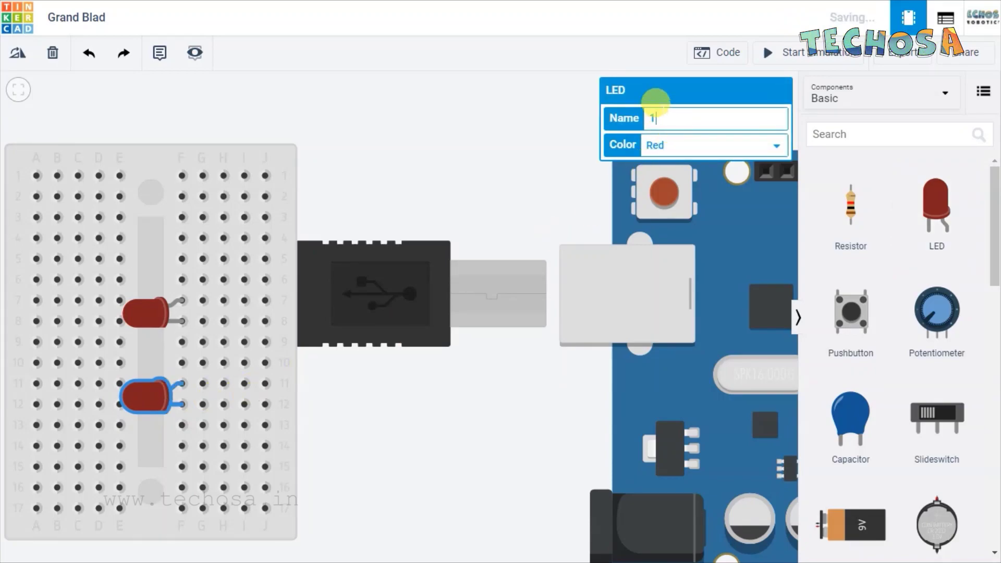
text(LED)
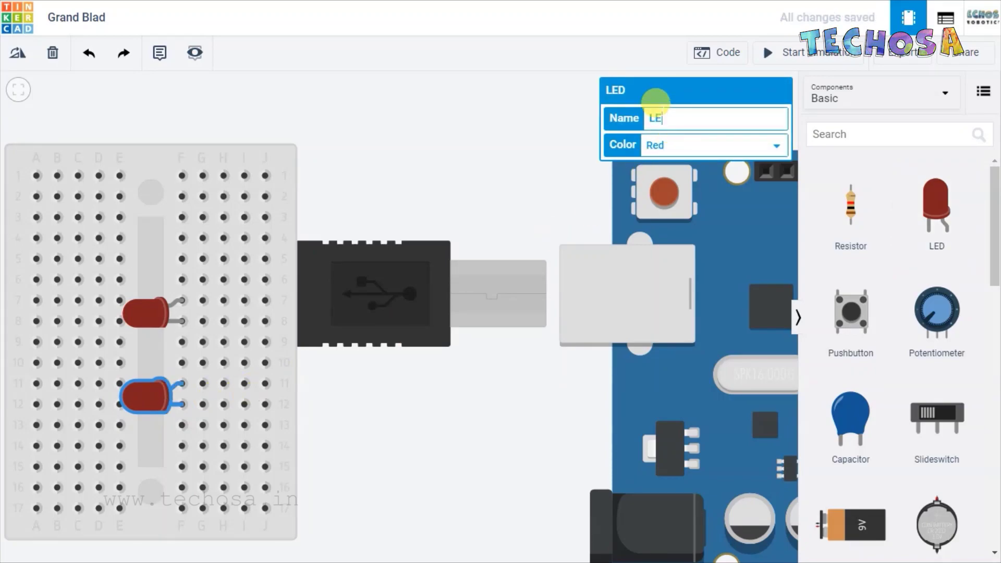
click(658, 145)
click(665, 166)
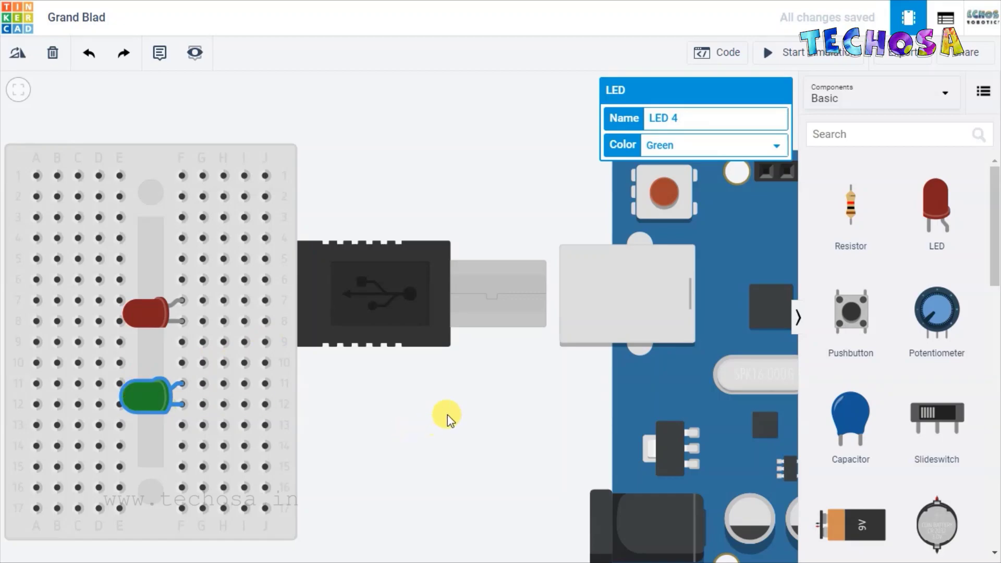
click(447, 414)
Place an LED on the breadboard right of the Arduino, rotated with its bulb facing right and legs in E7 and E8, and name it "LED 5".
scroll(448, 415, down, 3)
scroll(450, 417, down, 2)
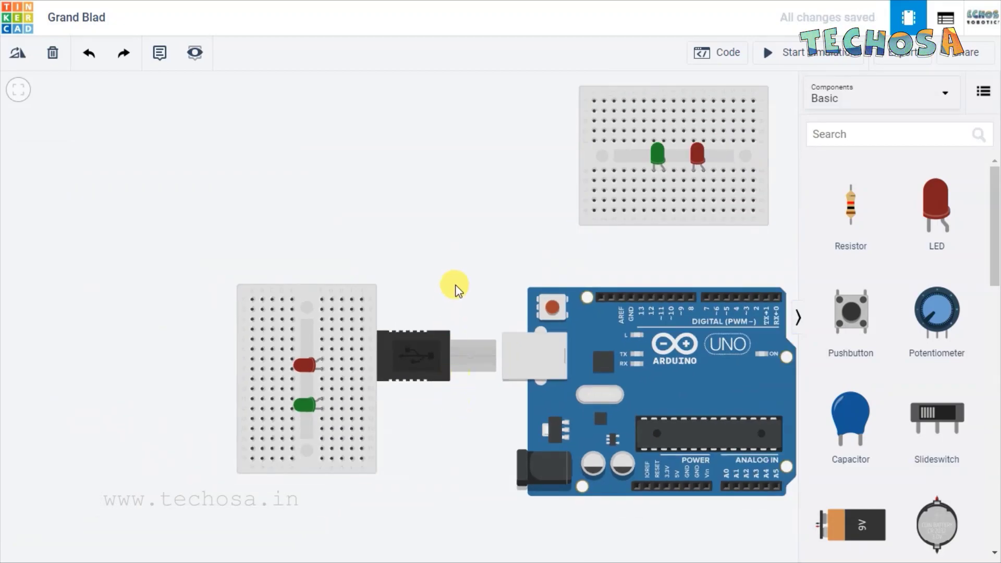
drag(416, 226, 235, 175)
drag(630, 369, 572, 362)
drag(927, 235, 618, 288)
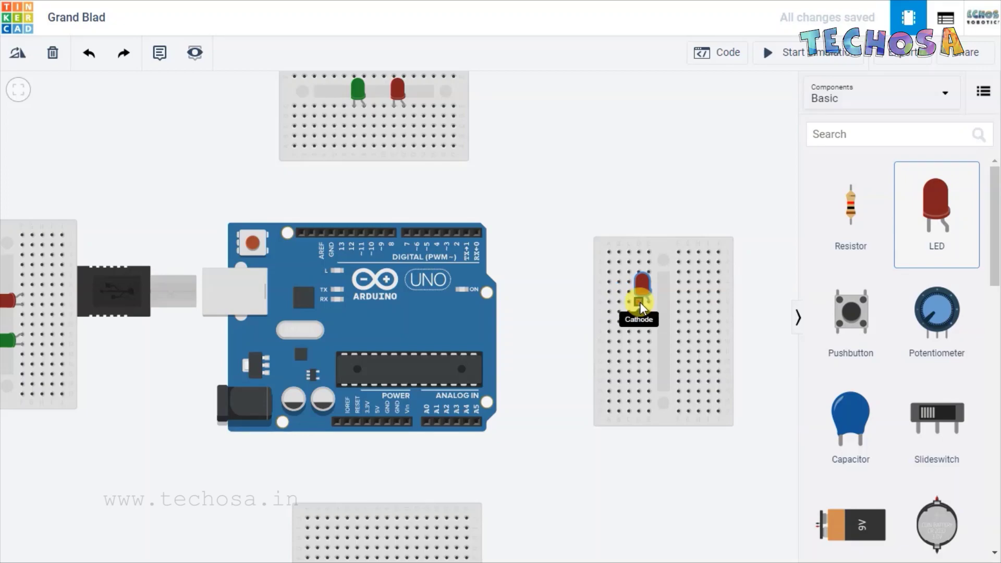
scroll(640, 302, up, 5)
key(r)
drag(654, 311, 668, 337)
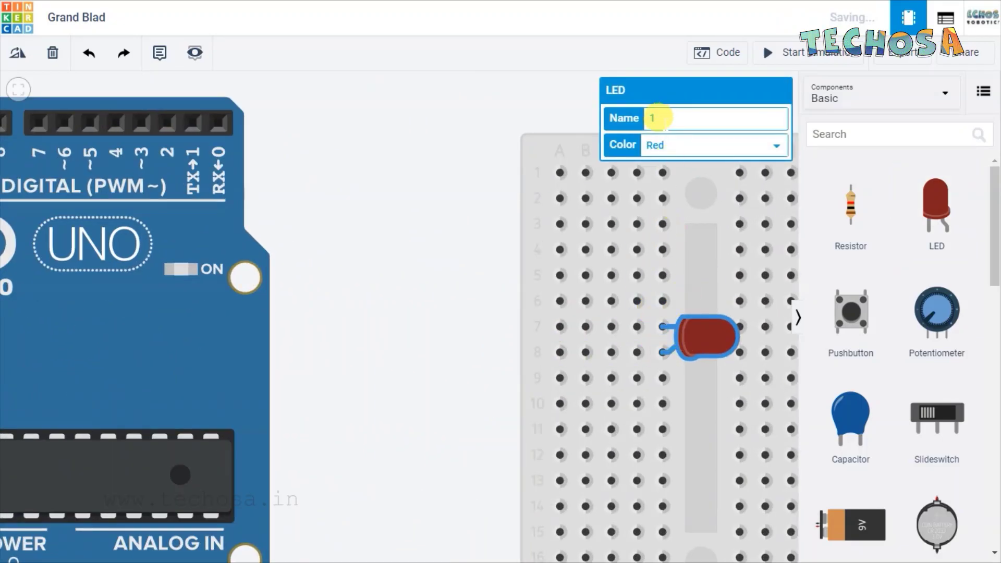
text(LED 5)
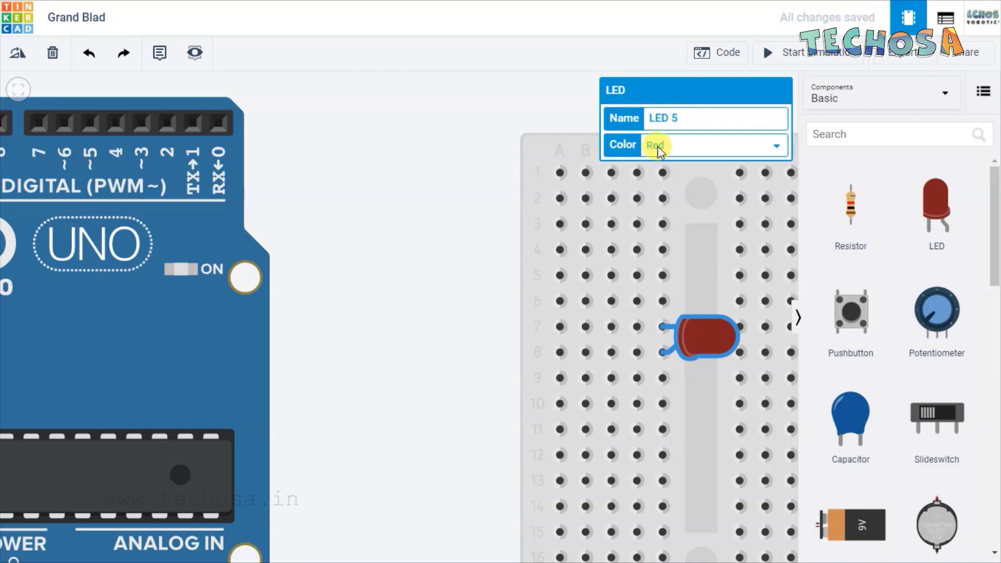
click(456, 203)
Place another LED below LED 5, rotated the same way with legs in E11 and E12, color it green and enter its name.
drag(937, 209, 659, 442)
key(r)
click(658, 151)
click(664, 161)
double_click(653, 118)
text(LED 2)
click(455, 252)
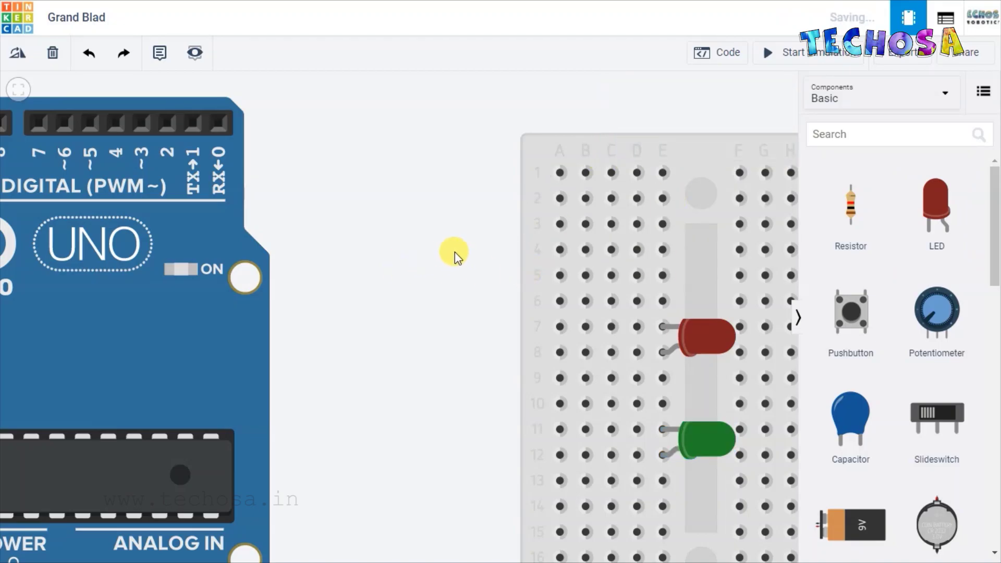
Place an LED on the breadboard below the Arduino, rotated with its bulb facing down and legs in F11 and F12, and enter its name.
scroll(455, 252, down, 5)
drag(905, 217, 411, 510)
scroll(396, 424, up, 5)
key(BackSpace)
text(LED)
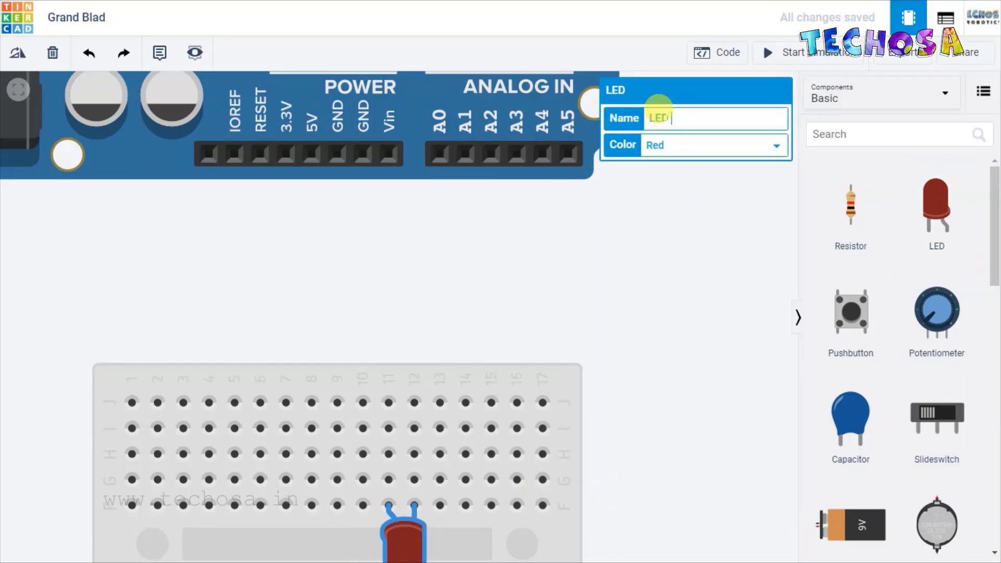
click(704, 272)
Place a second LED on the same breadboard, rotated the same way with legs in F7 and F8, name it "LED 8" and color it green.
drag(937, 209, 302, 509)
key(r)
key(r)
key(r)
key(r)
key(r)
click(657, 117)
text(LED 8)
click(671, 146)
click(673, 161)
click(505, 282)
Examine the Arduino's GND pins and the four surrounding breadboards with their LEDs.
scroll(504, 282, down, 5)
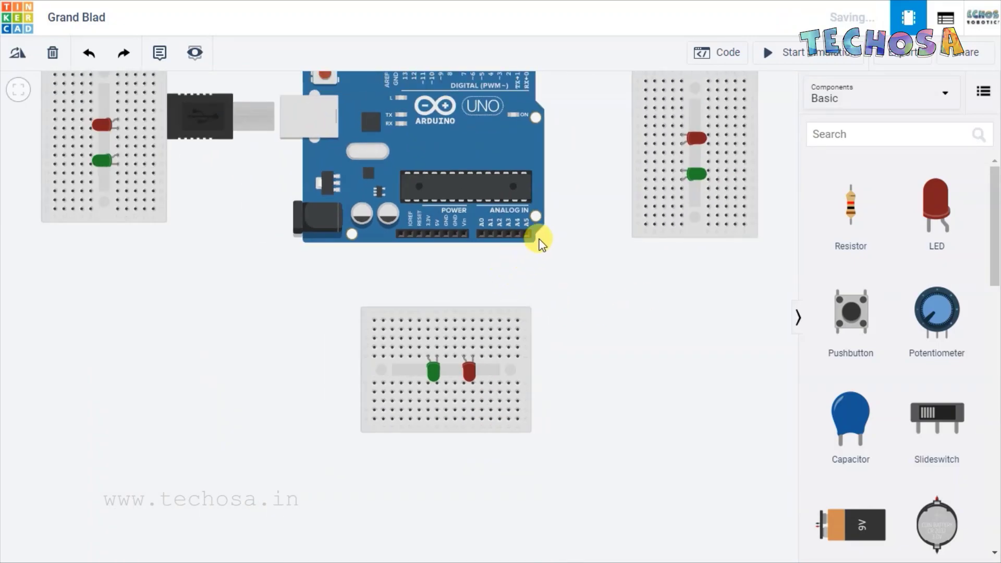
scroll(588, 331, down, 2)
scroll(572, 245, up, 3)
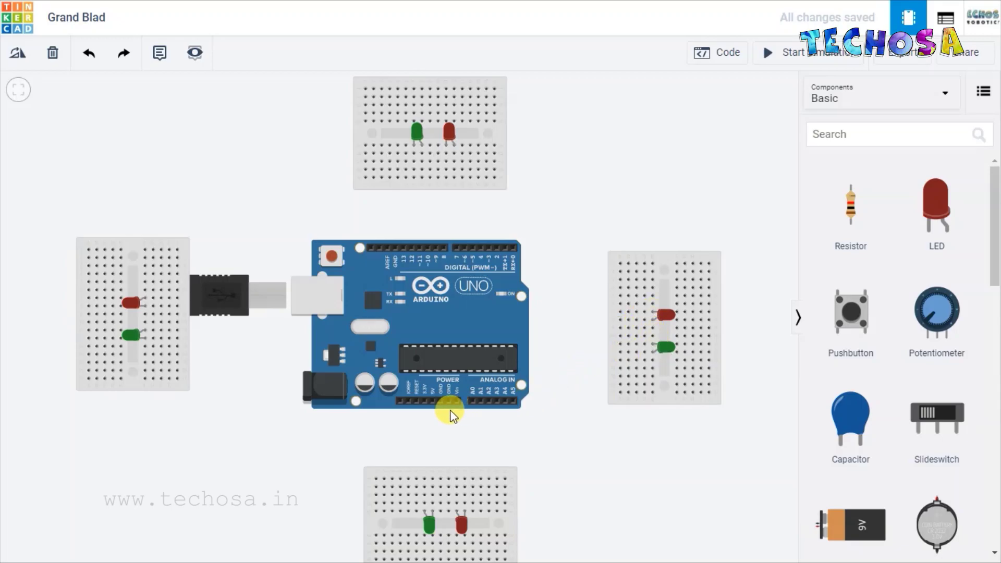
scroll(449, 408, up, 4)
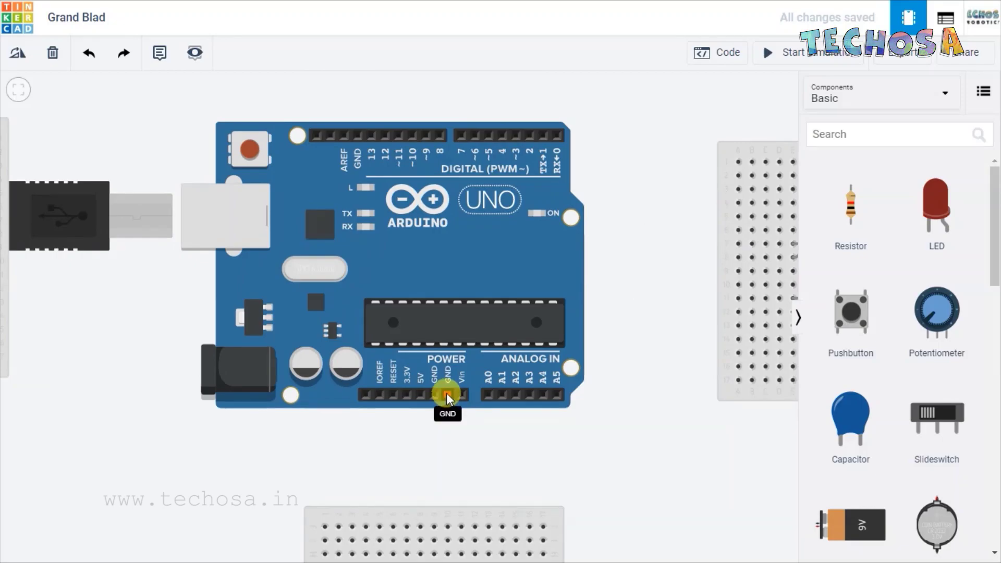
scroll(446, 393, down, 3)
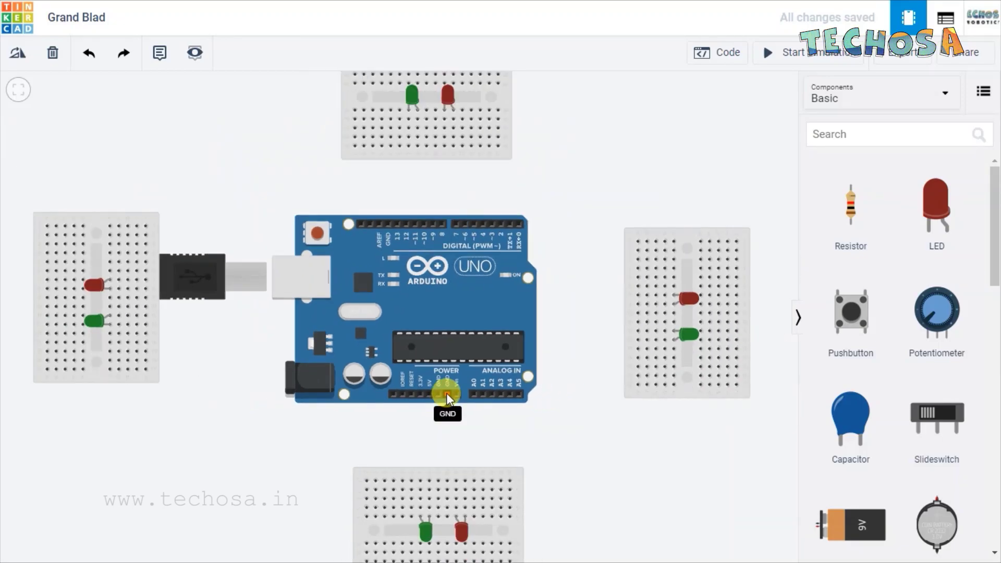
scroll(446, 393, down, 1)
drag(512, 207, 537, 205)
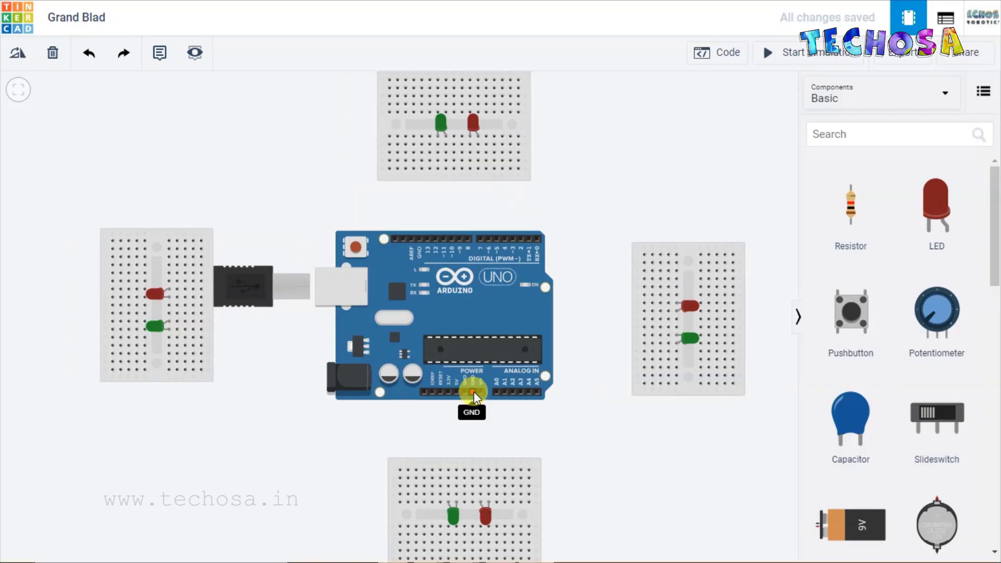
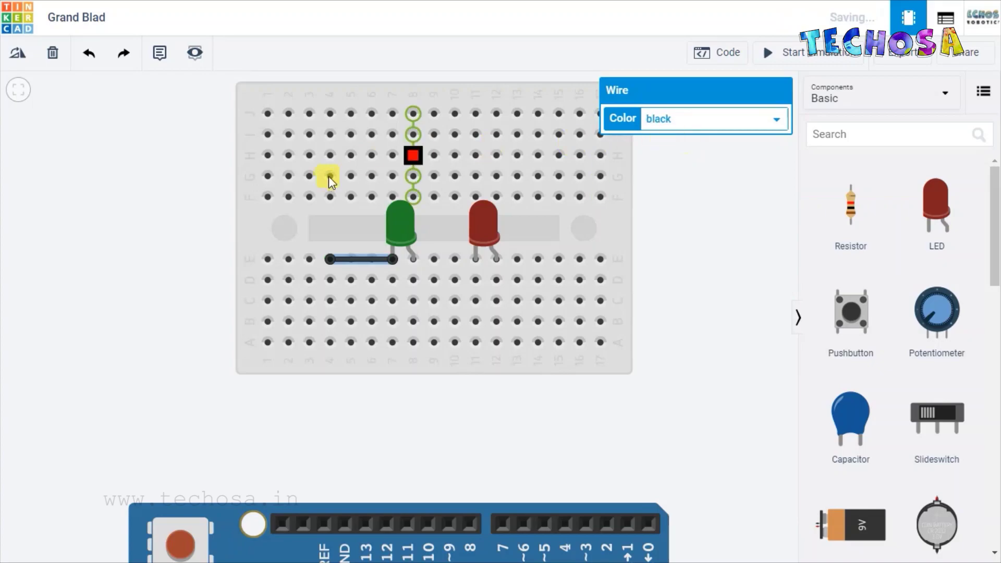
Run a wire from E4 to H4 on the breadboard above the Arduino and set its color to black.
click(212, 271)
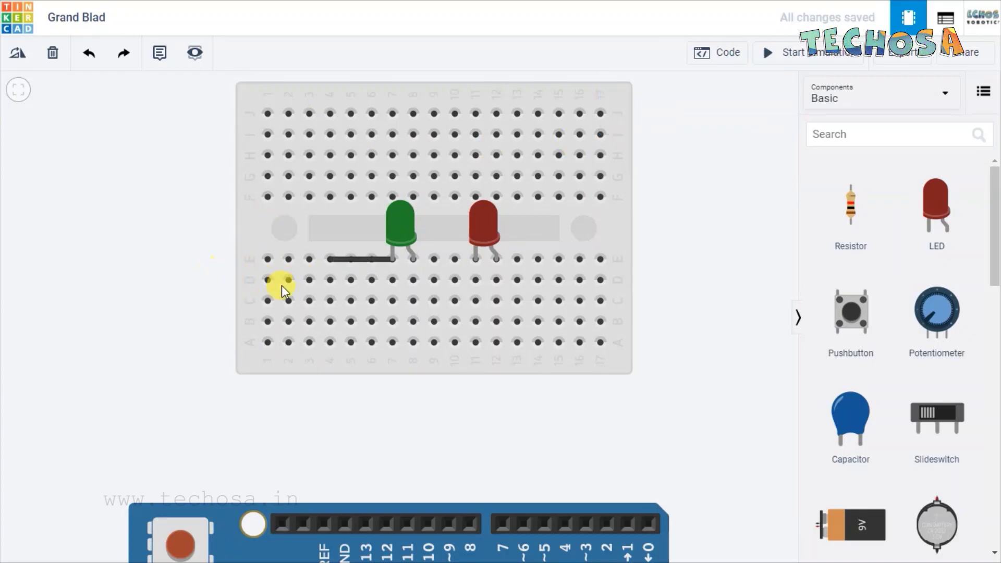
click(328, 262)
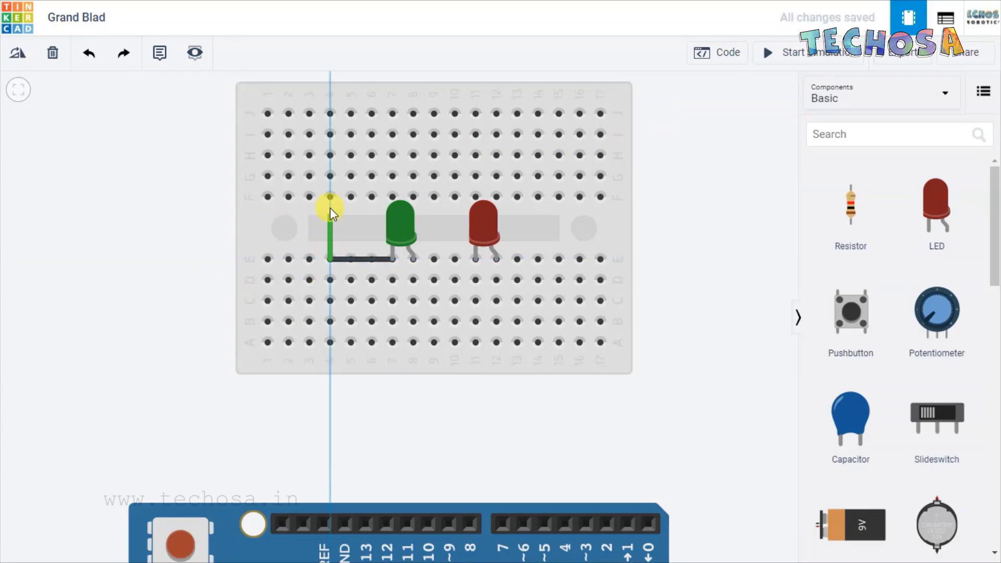
click(330, 155)
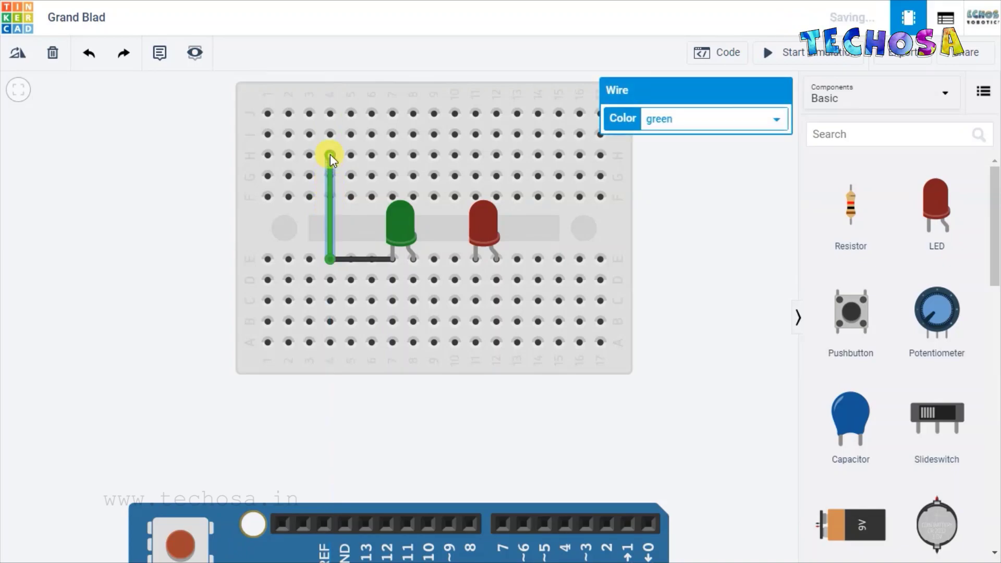
click(632, 130)
click(682, 134)
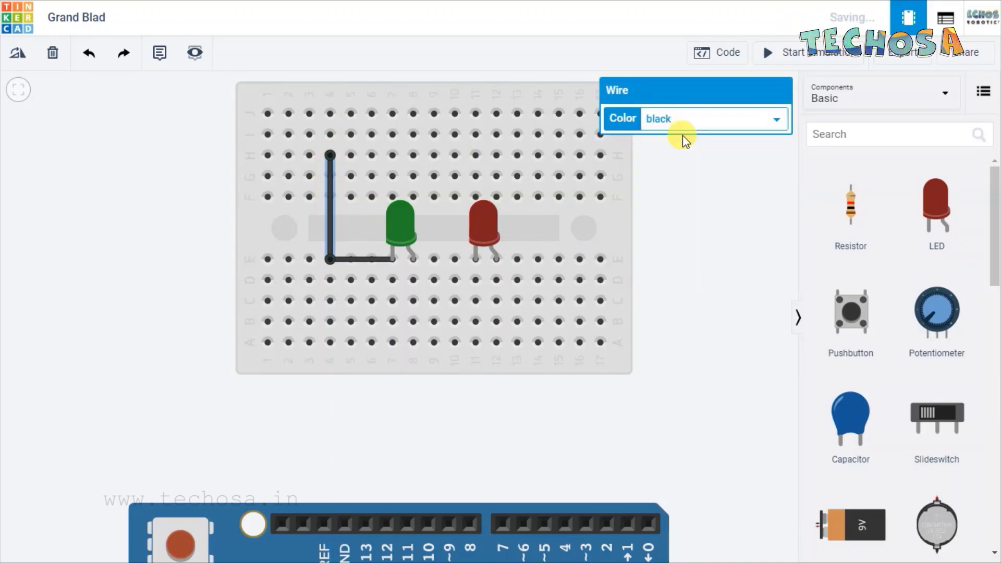
click(682, 202)
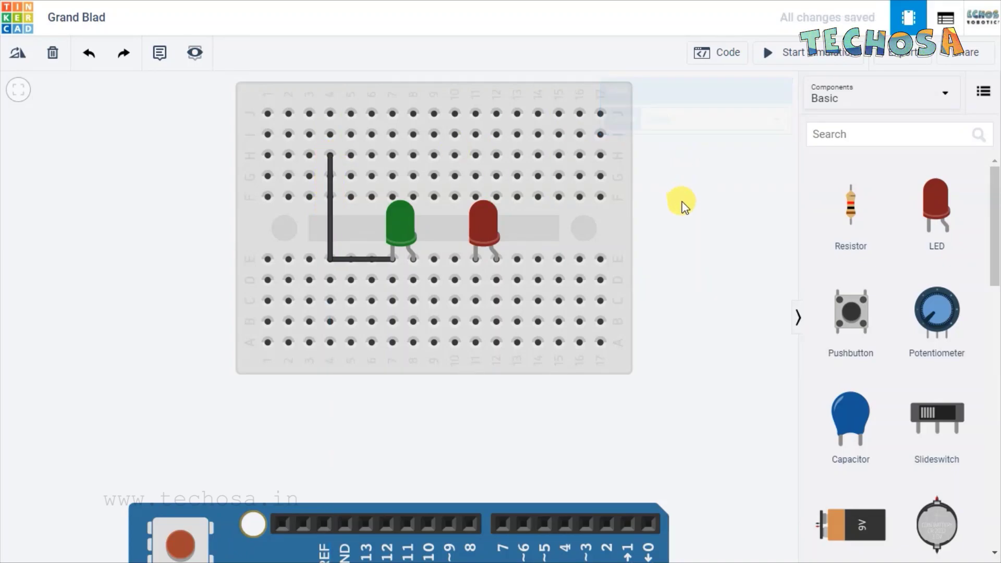
Run a black wire from the red LED's cathode at E11 to E10 on the same breadboard.
click(474, 260)
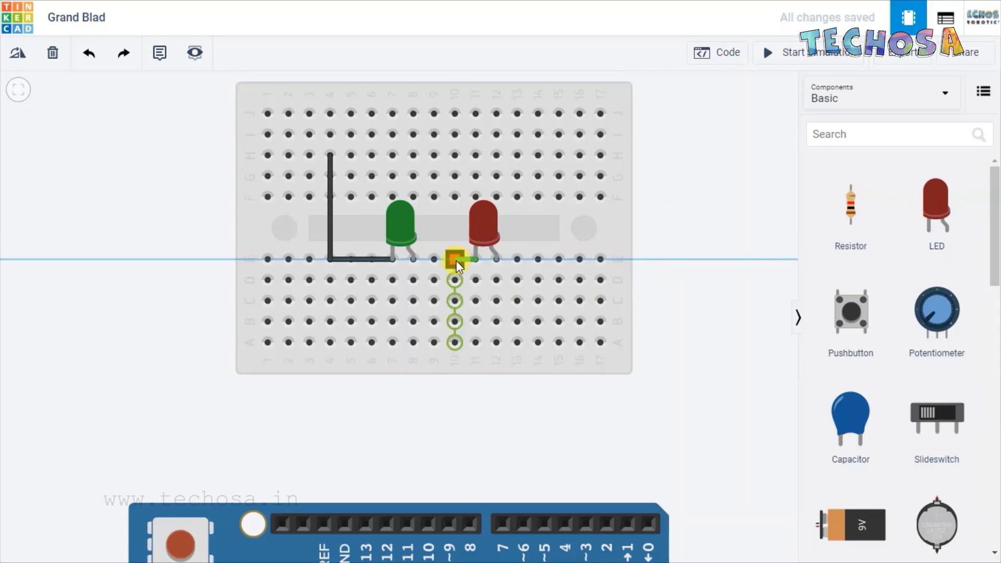
click(456, 260)
click(675, 122)
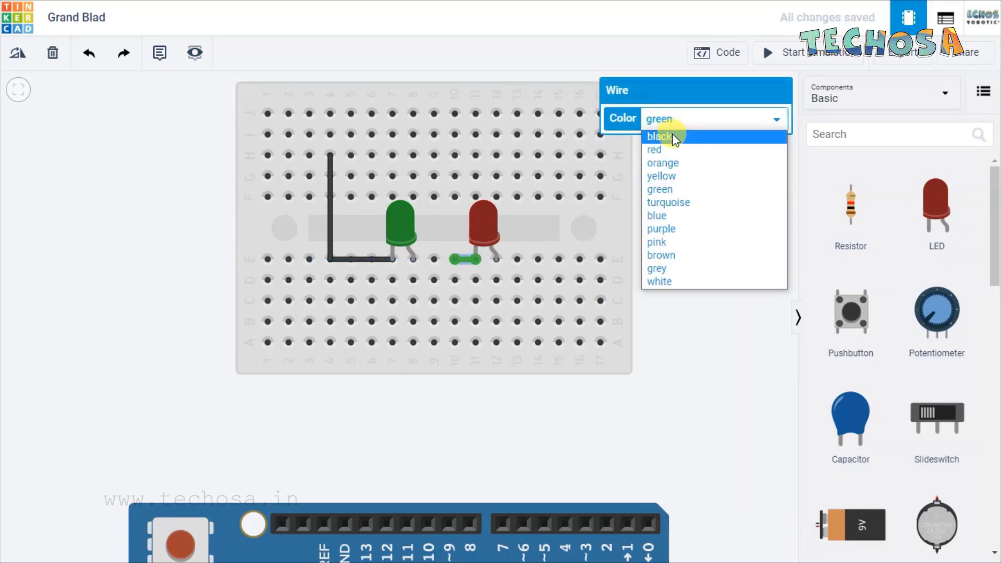
click(673, 137)
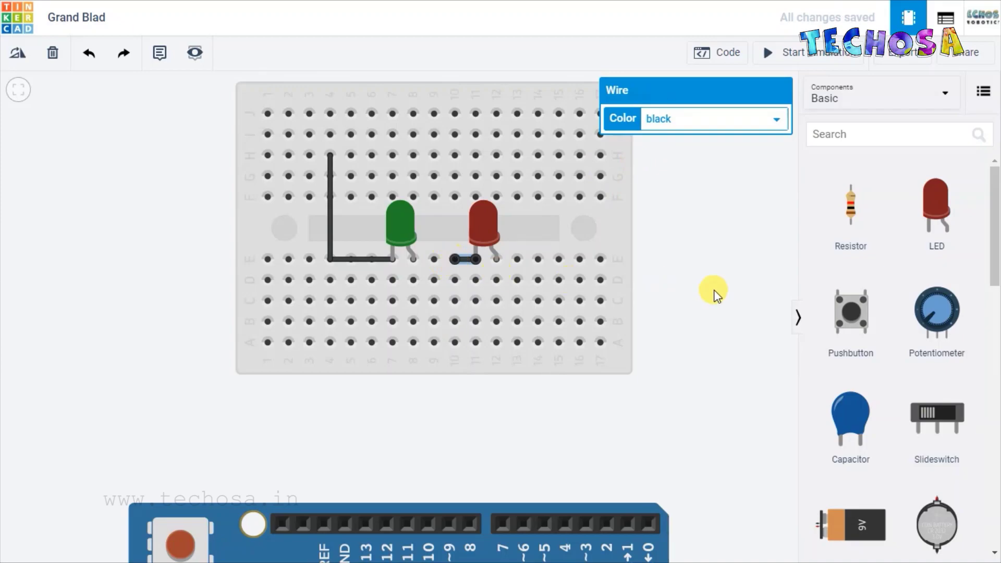
click(573, 283)
Run a wire from E10 to H10 across the breadboard's center gap and color it black.
click(453, 259)
click(453, 156)
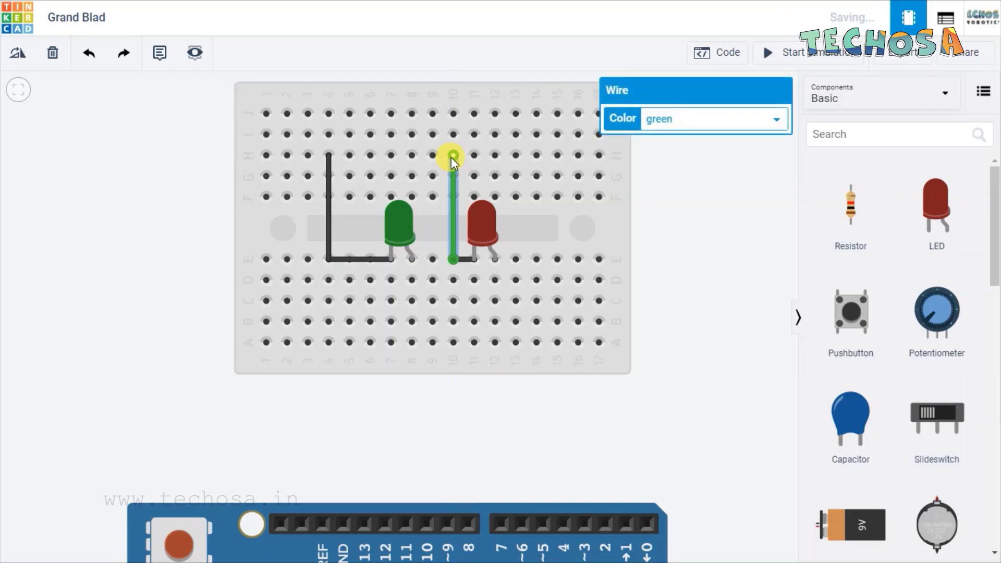
click(660, 120)
click(659, 137)
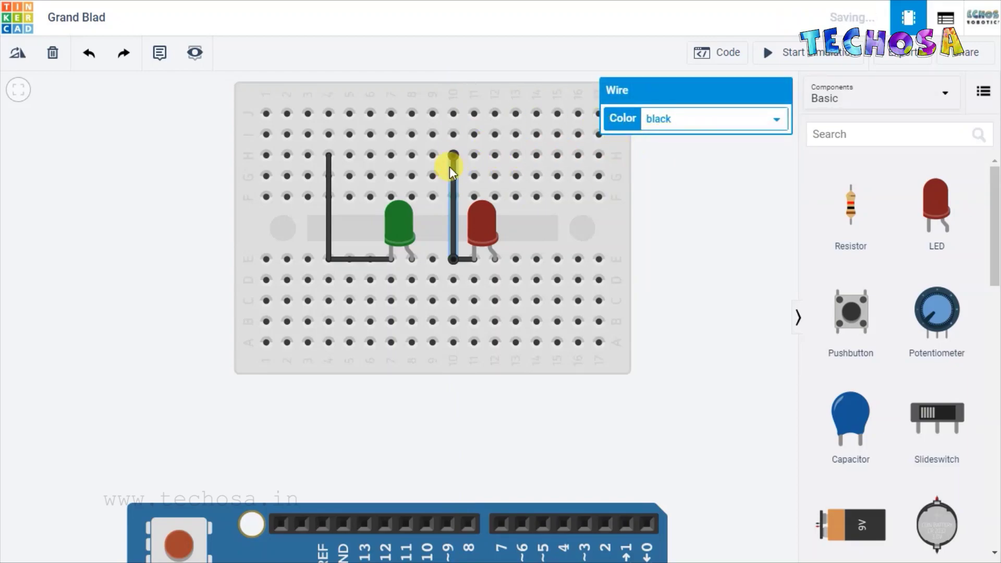
click(645, 187)
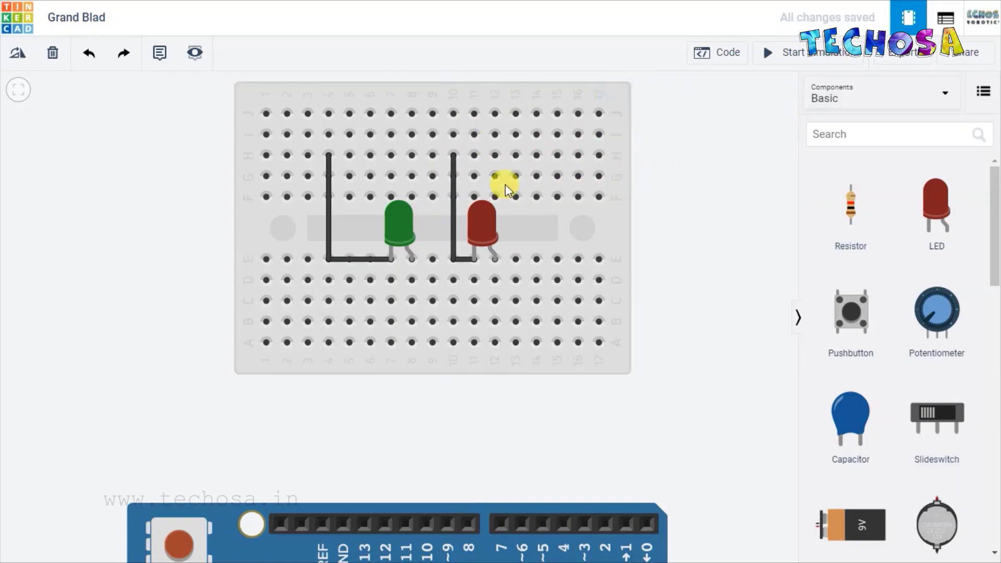
Join the two LED cathode connections with a black wire from H10 to H4.
click(449, 155)
click(328, 155)
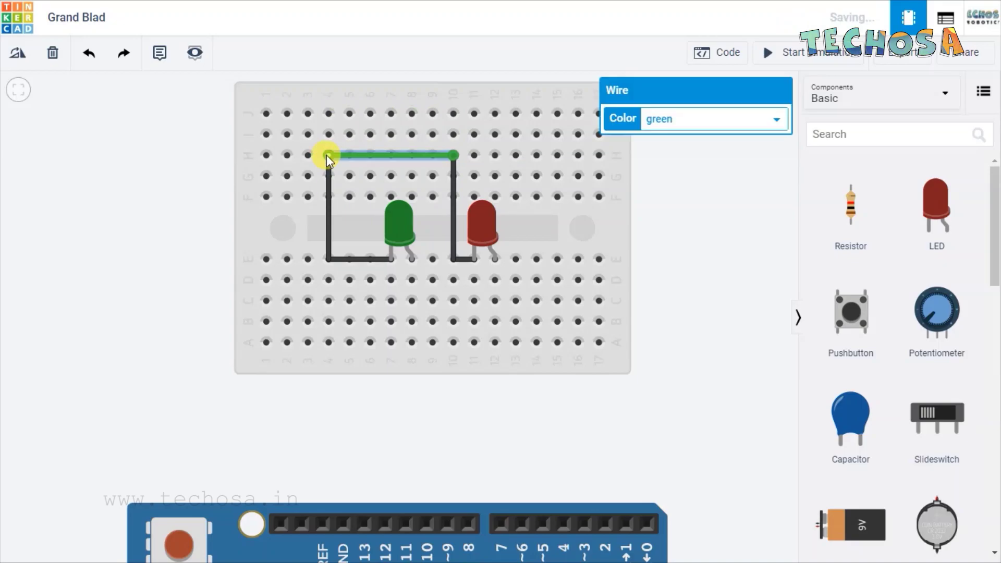
click(665, 120)
click(674, 142)
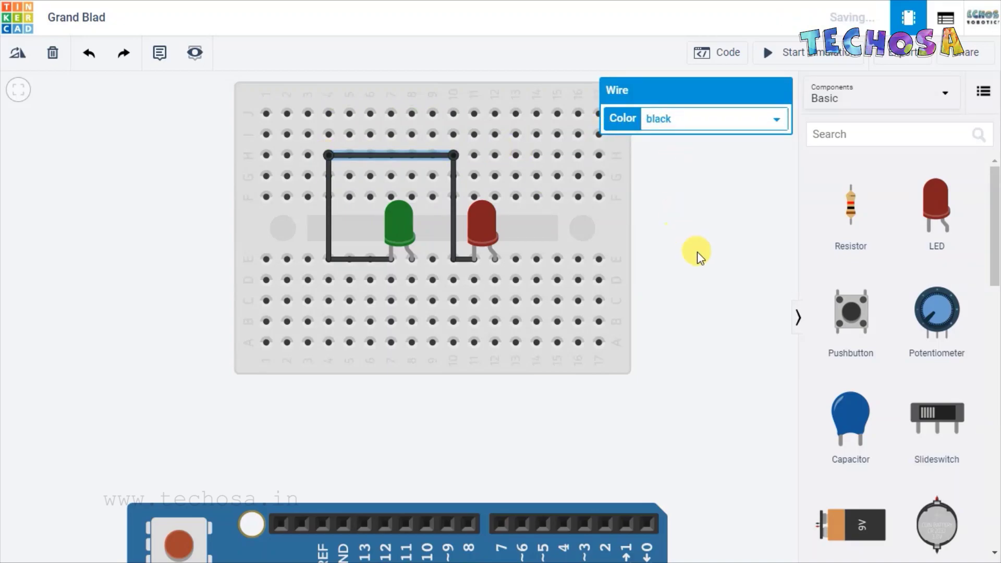
click(672, 262)
On the breadboard left of the Arduino, run a black wire from the green LED's cathode at F12 to F15.
scroll(674, 262, down, 3)
scroll(674, 262, down, 2)
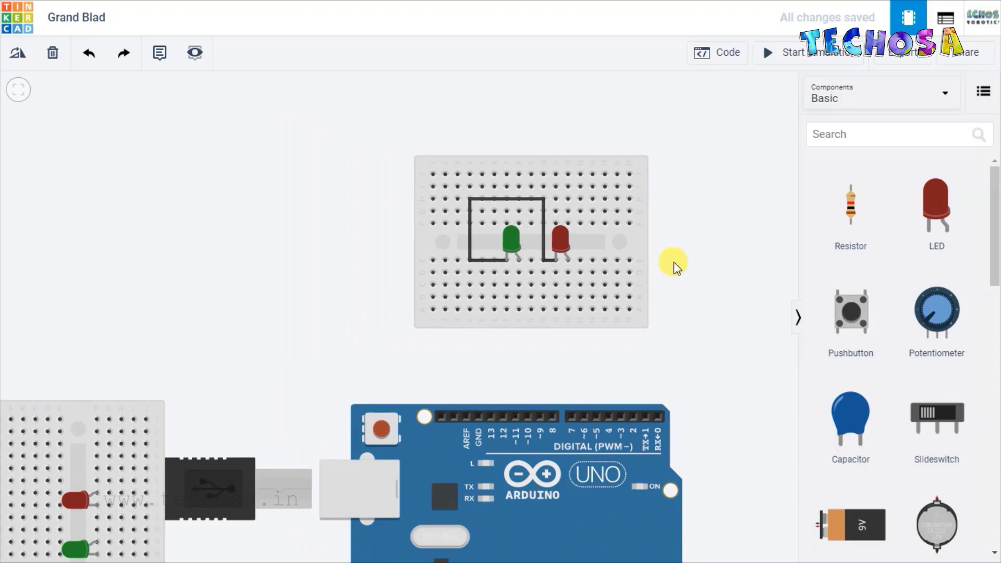
scroll(277, 323, down, 1)
middle_drag(295, 340, 359, 172)
middle_drag(219, 178, 324, 161)
scroll(408, 369, up, 3)
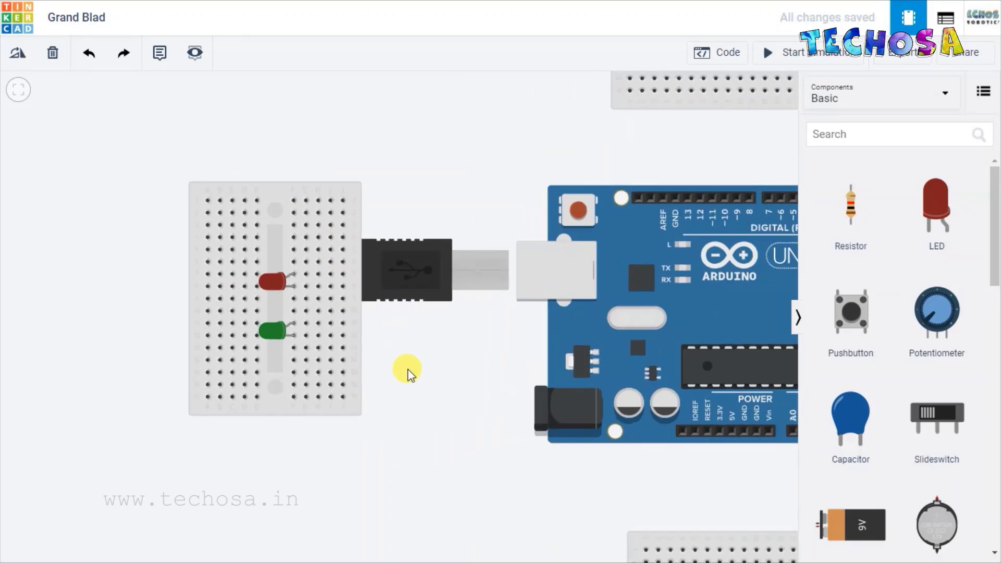
scroll(421, 359, up, 2)
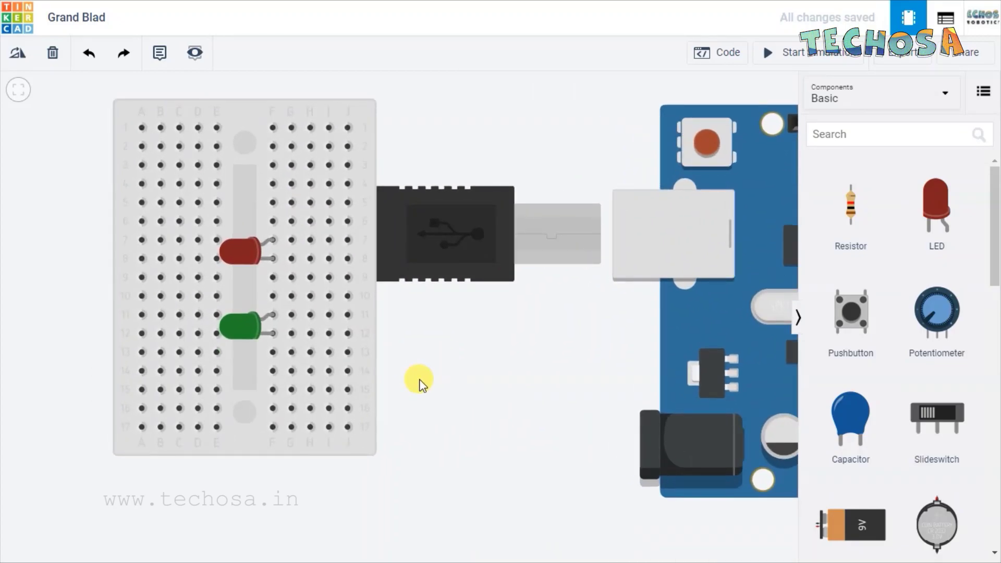
click(273, 333)
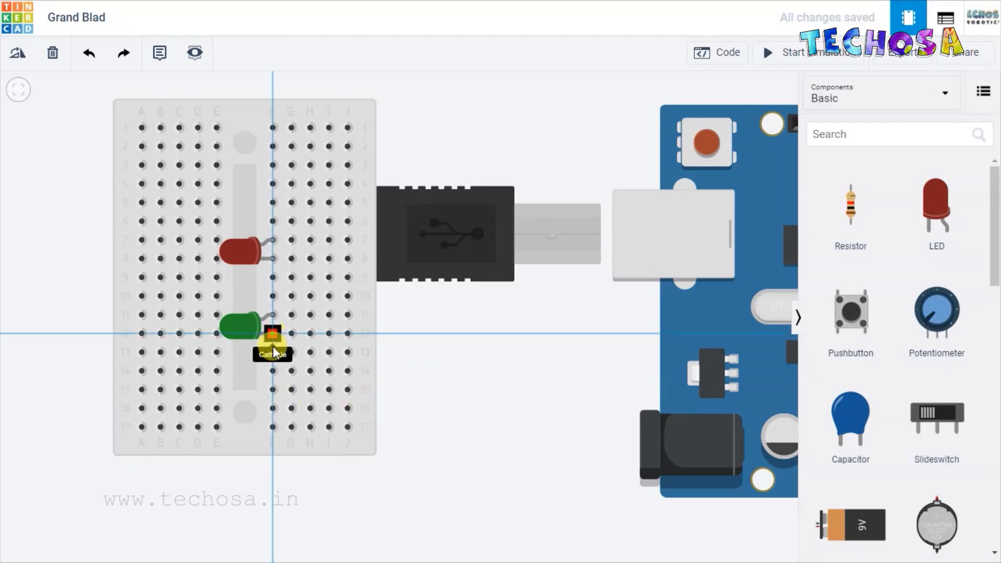
click(273, 390)
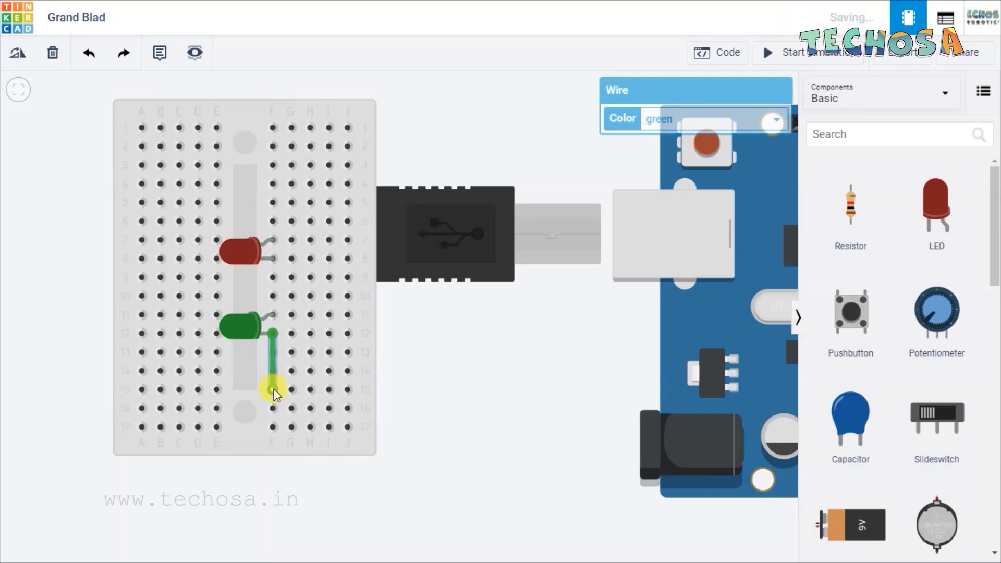
click(707, 123)
click(682, 135)
On the breadboard left of the Arduino, run a wire from F15 across the center gap to C15 and color it black.
click(272, 390)
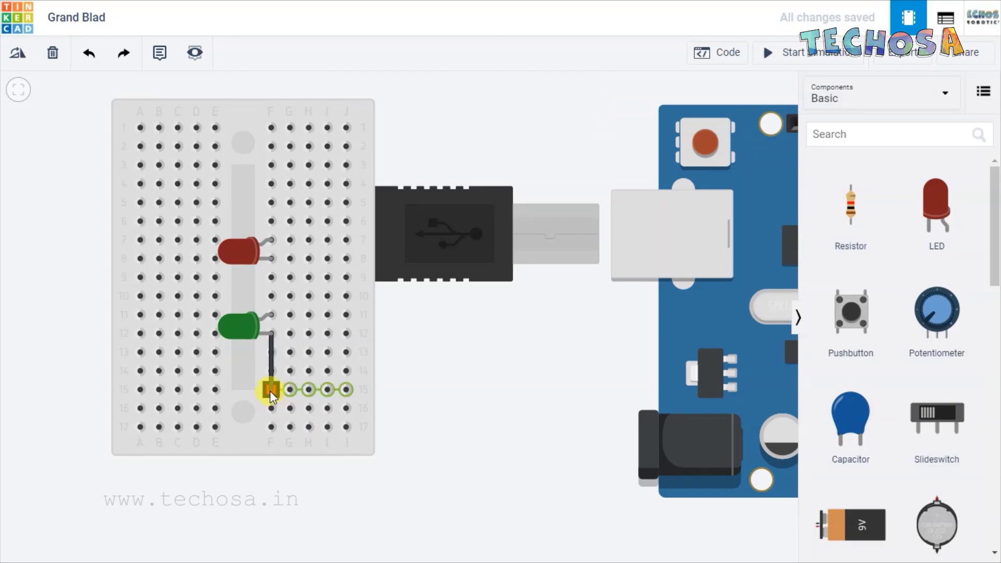
click(178, 390)
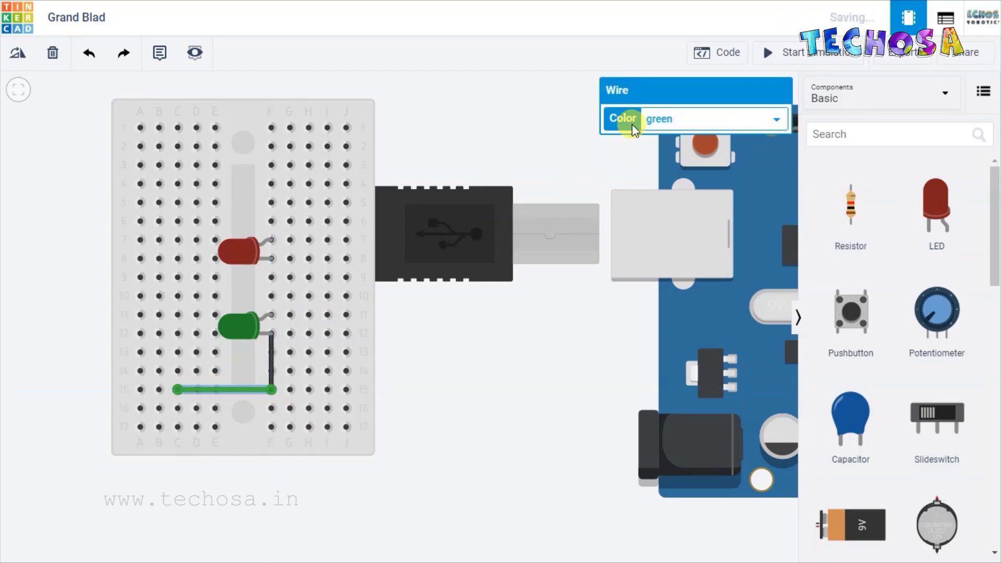
click(663, 128)
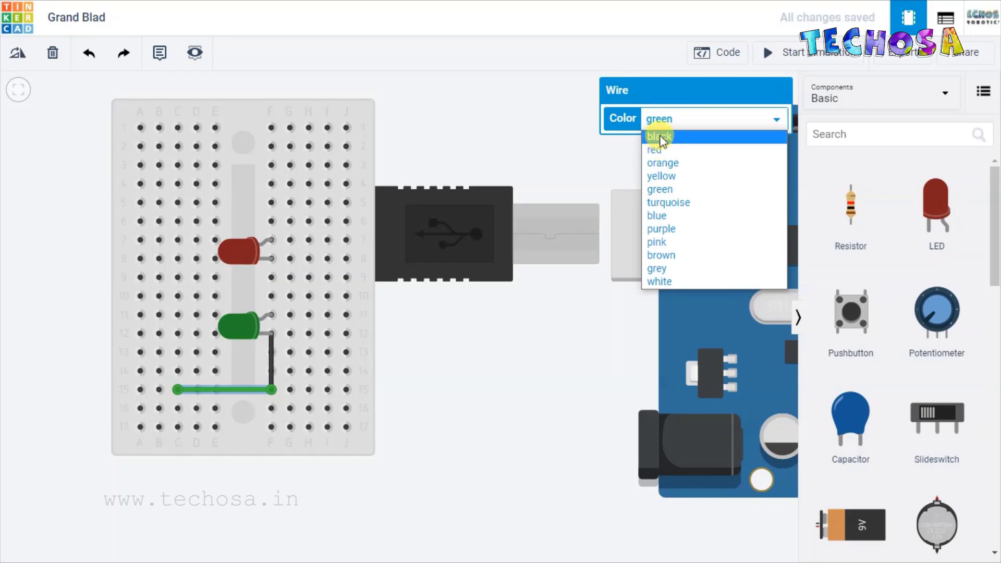
click(660, 138)
click(466, 127)
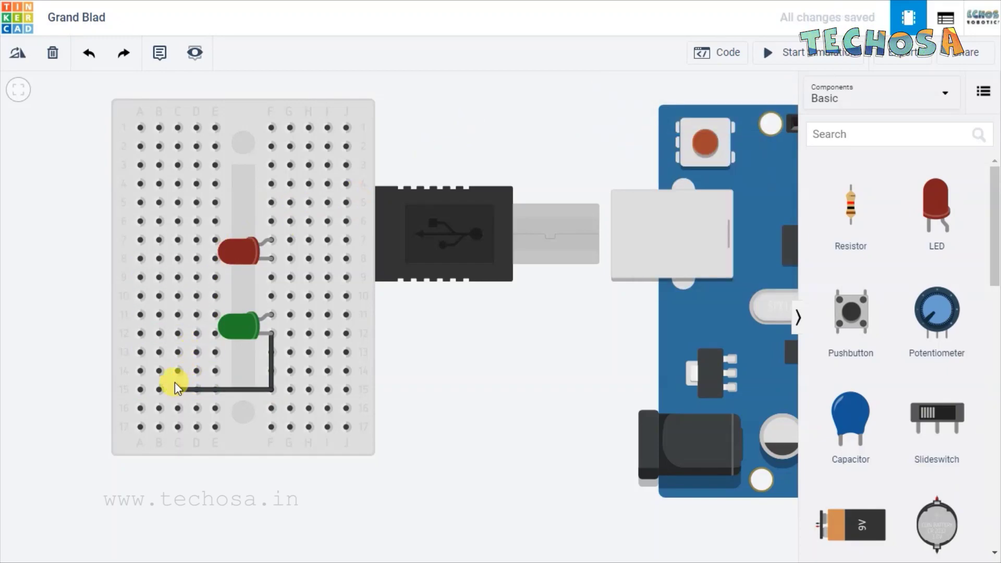
Run black wires from the red LED's cathode at F8 to F9 and on to C9 on the same breadboard.
click(272, 258)
click(271, 277)
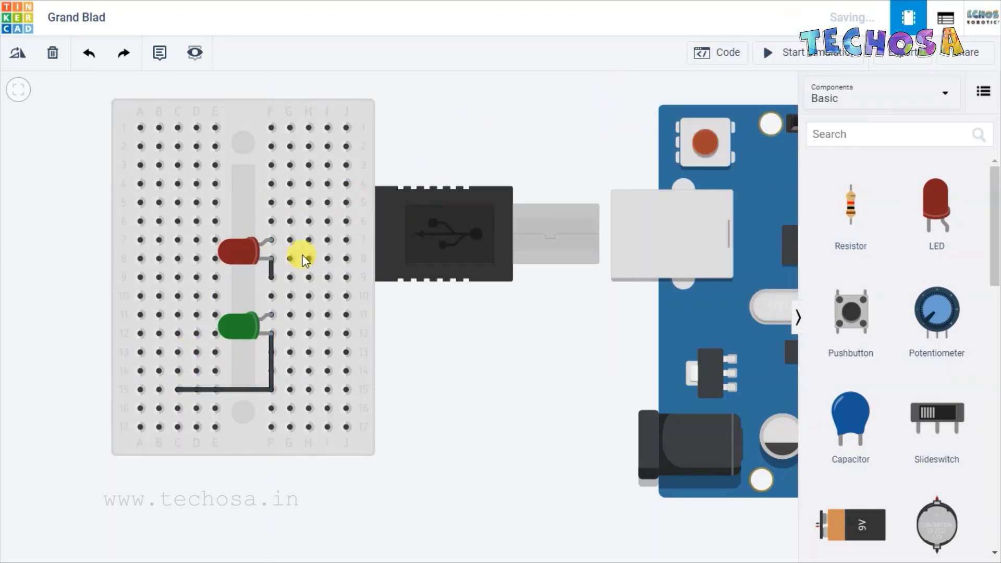
click(272, 277)
click(179, 277)
click(443, 152)
Join the left breadboard's two cathode connections with a black wire from C15 to C9.
click(178, 390)
click(178, 279)
click(673, 117)
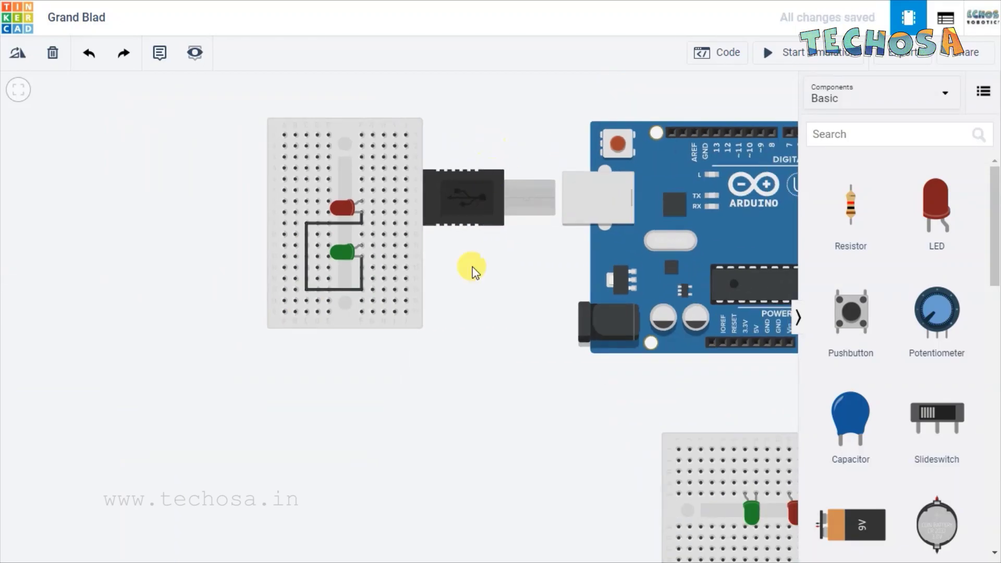
On the breadboard below the Arduino, run a black wire from the red LED's cathode at F12 to F15.
scroll(570, 384, up, 5)
click(445, 311)
click(501, 311)
click(673, 117)
click(670, 137)
click(570, 338)
Extend the red LED's cathode connection with a black wire from F15 across the center gap to C15.
click(501, 311)
click(501, 405)
click(673, 117)
click(671, 137)
Run black wires from the green LED's cathode at F8 to F9 and across the center gap to C9.
click(371, 311)
click(389, 311)
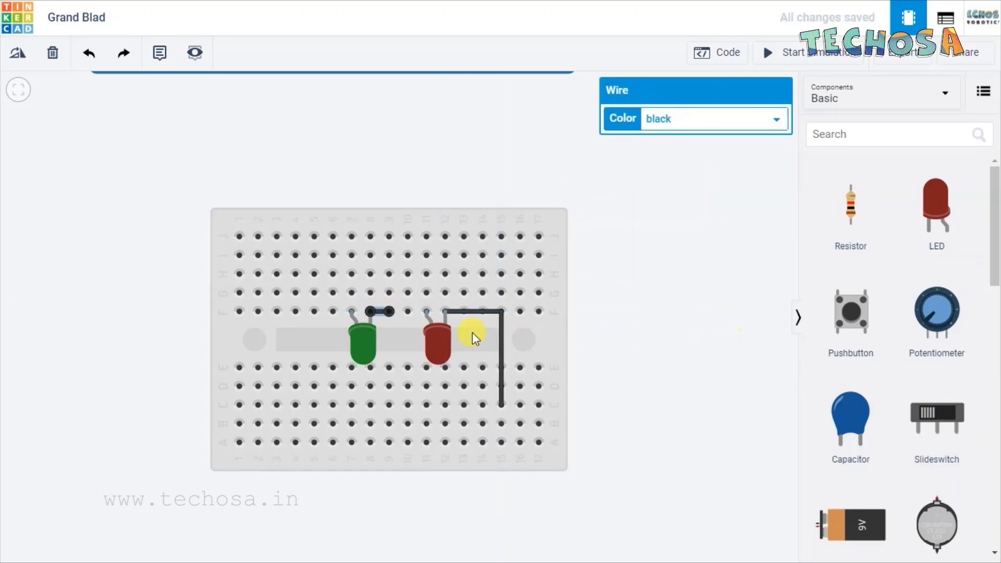
click(388, 311)
click(389, 405)
click(672, 117)
click(671, 137)
Join the lower breadboard's two cathode connections with a black wire from C9 to C15.
click(389, 405)
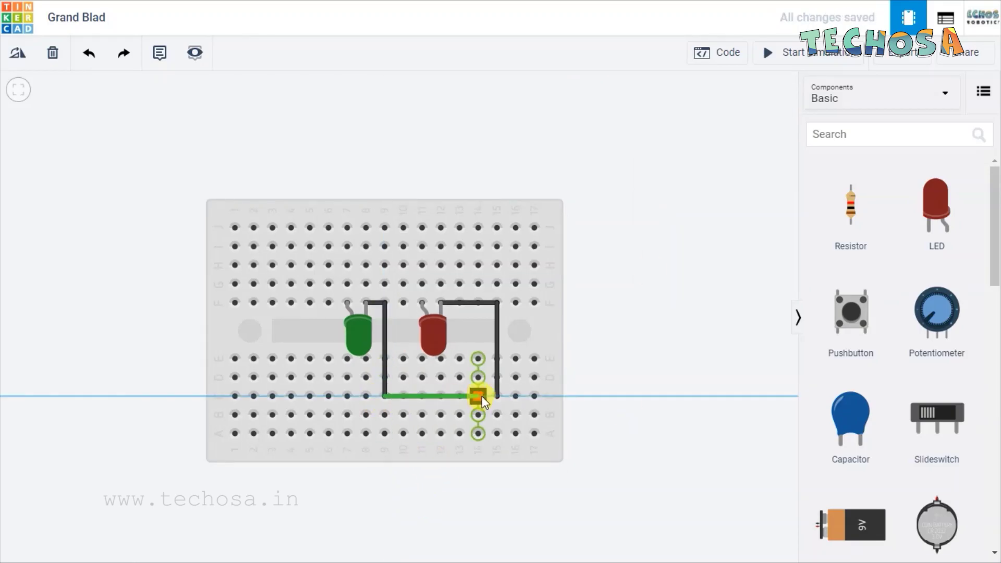
click(497, 396)
scroll(675, 281, down, 3)
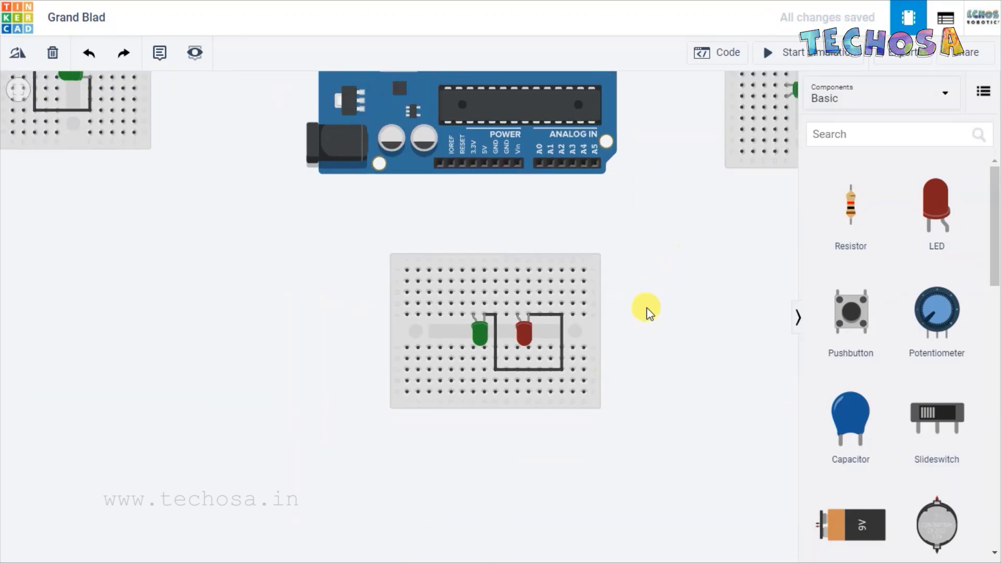
On the breadboard right of the Arduino, run a black wire from the red LED's cathode at E7 to E4.
scroll(685, 259, up, 8)
click(492, 309)
click(493, 253)
click(673, 119)
click(671, 137)
Run a wire from E4 across the center gap to H4 and color it black.
click(493, 252)
click(586, 252)
click(673, 119)
click(671, 137)
Run a black wire from the green LED's cathode at E11 to E10 on the breadboard right of the Arduino.
click(493, 384)
click(493, 365)
click(760, 119)
click(671, 137)
Extend the green LED's cathode connection with a black wire from E10 across the center gap to H10.
click(493, 365)
click(587, 364)
click(731, 120)
click(671, 136)
Join the two cathode connections on the breadboard right of the Arduino with a black wire from H10 to H4.
click(587, 365)
click(587, 309)
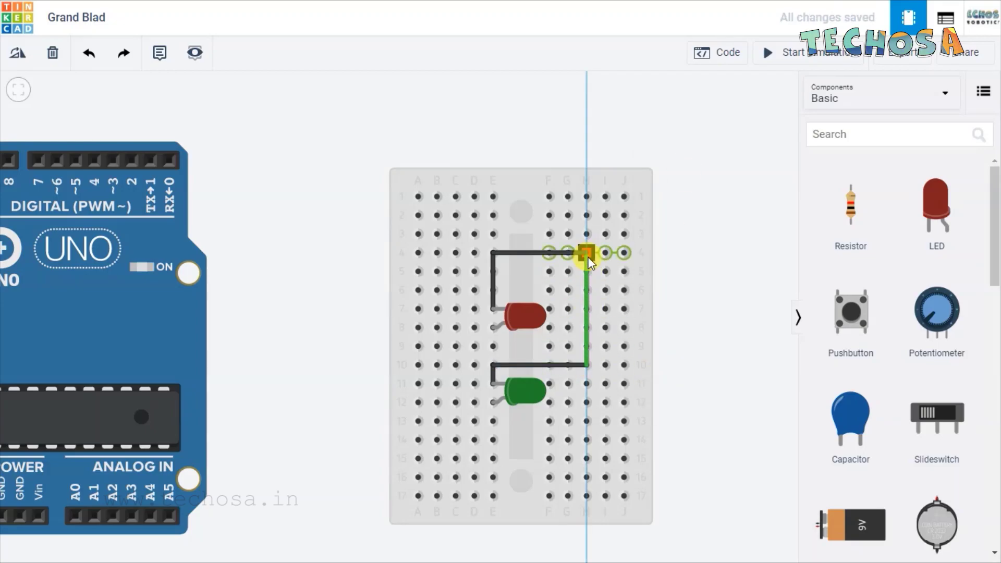
click(673, 119)
click(673, 134)
scroll(321, 239, down, 5)
scroll(552, 179, down, 3)
scroll(551, 179, down, 2)
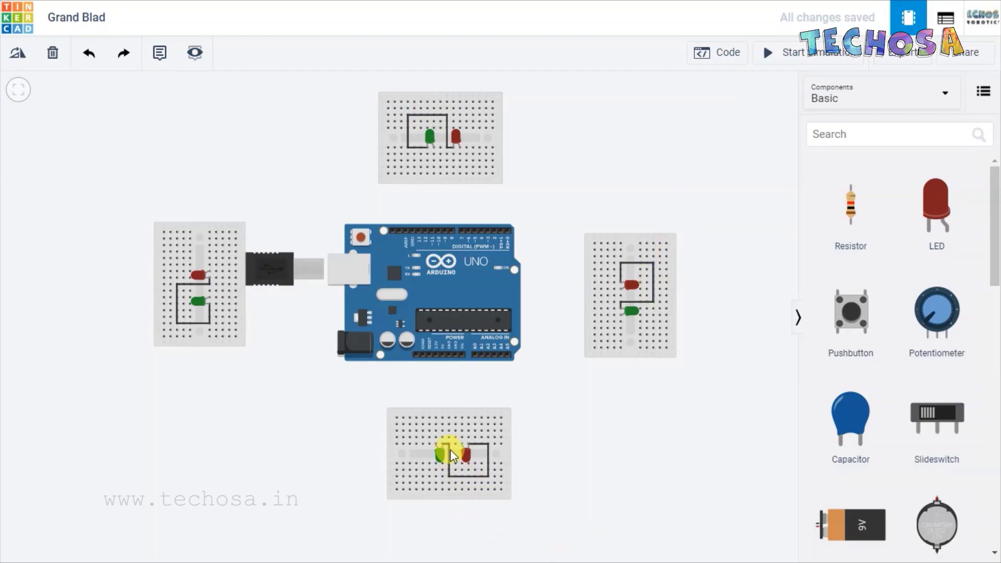
Connect C9 on the left breadboard to H4 on the breadboard above the Arduino with a right-angled black wire.
scroll(449, 414, up, 3)
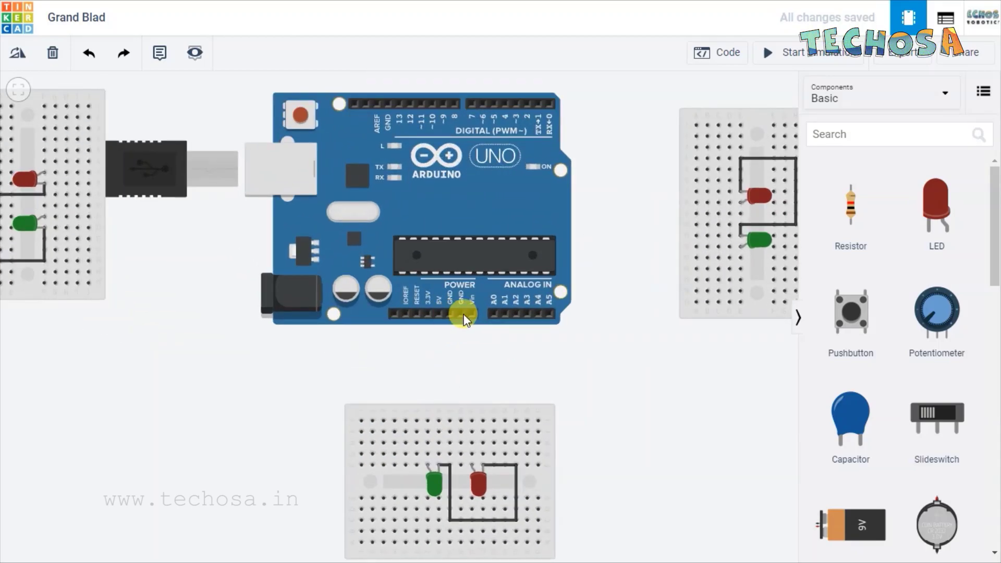
scroll(509, 363, down, 3)
scroll(198, 183, up, 3)
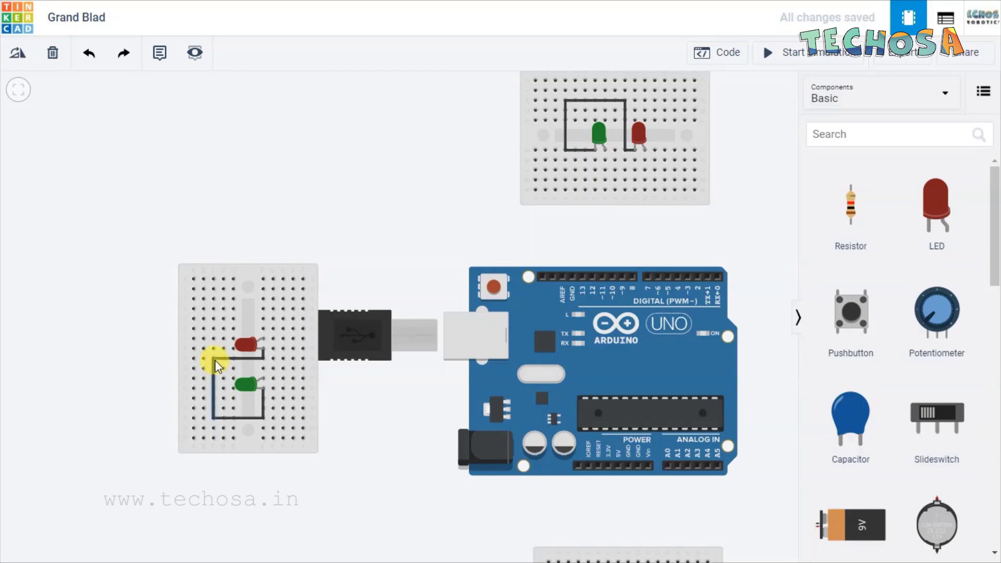
drag(214, 356, 489, 100)
drag(554, 85, 564, 101)
click(565, 99)
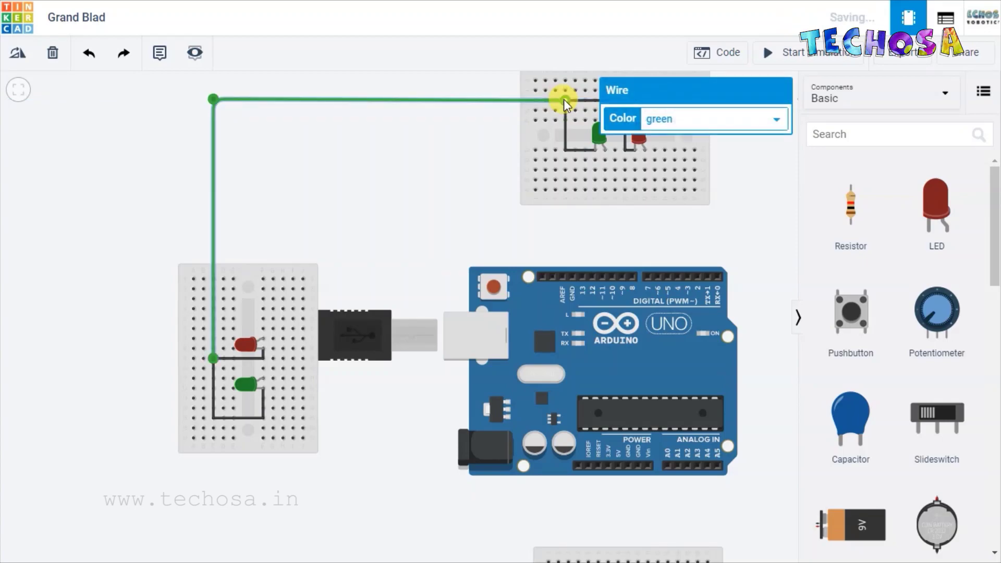
click(694, 123)
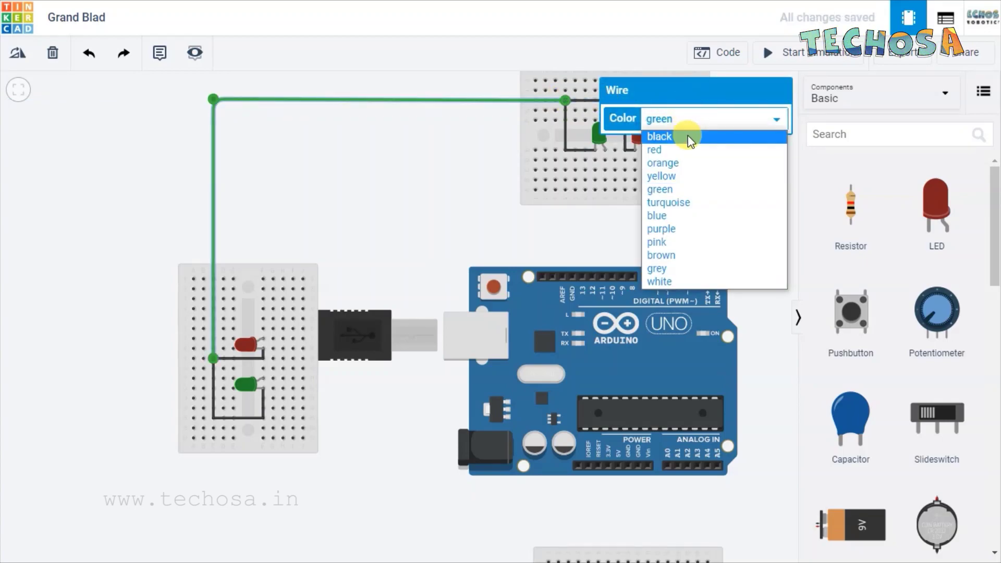
click(687, 136)
click(323, 190)
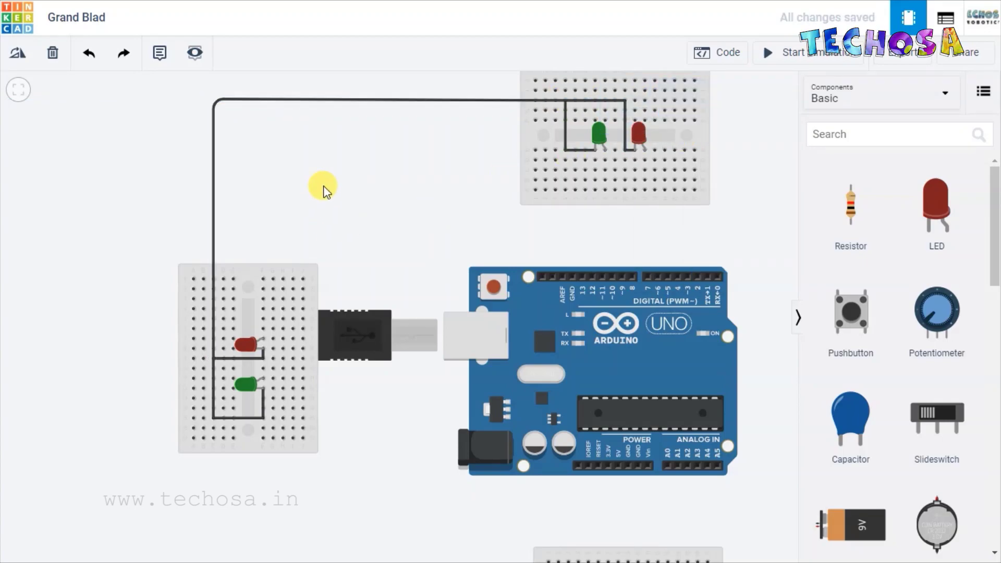
Connect H10 on the breadboard above the Arduino to H4 on the breadboard right of it with a right-angled black wire.
scroll(323, 188, down, 3)
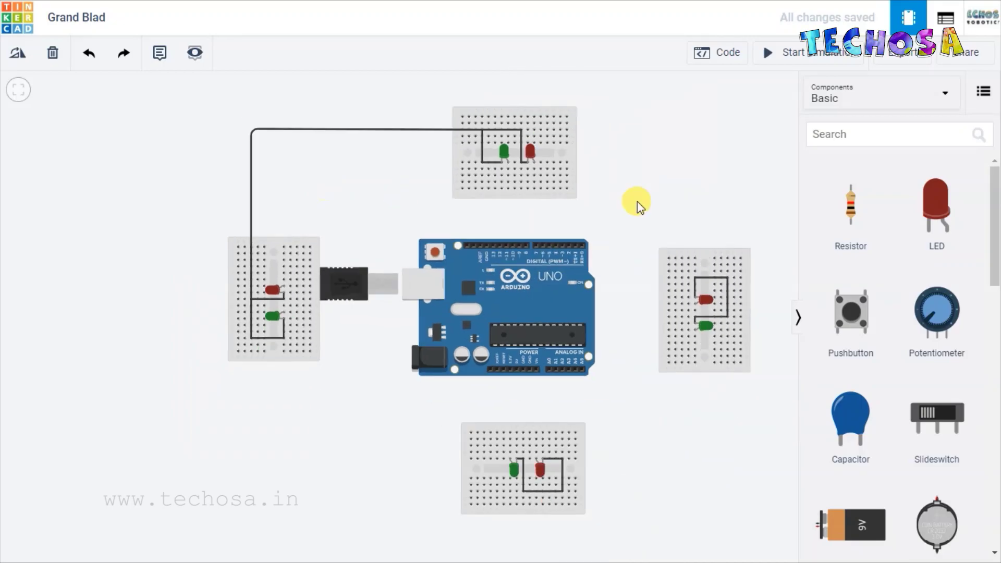
middle_drag(662, 163, 568, 167)
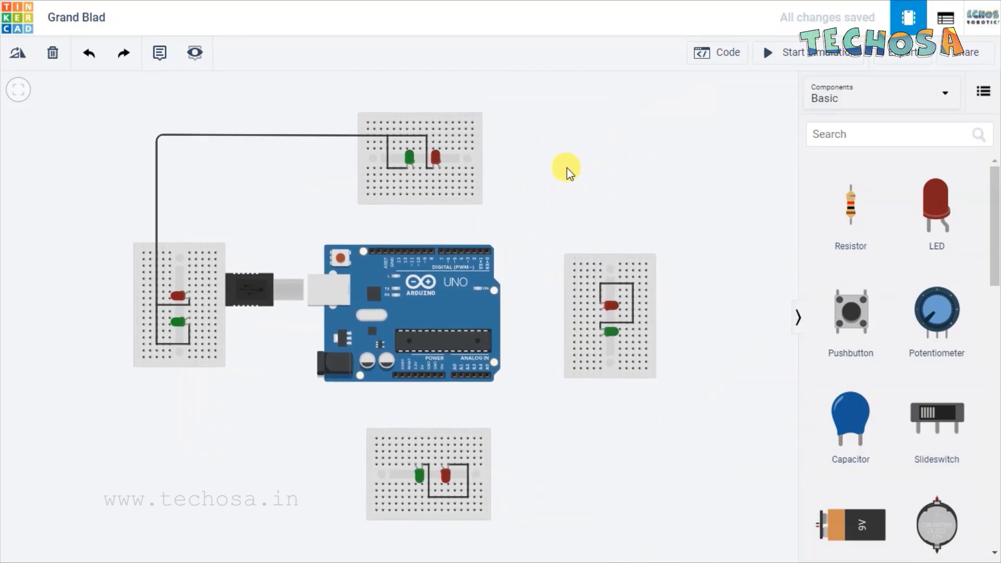
scroll(512, 149, up, 3)
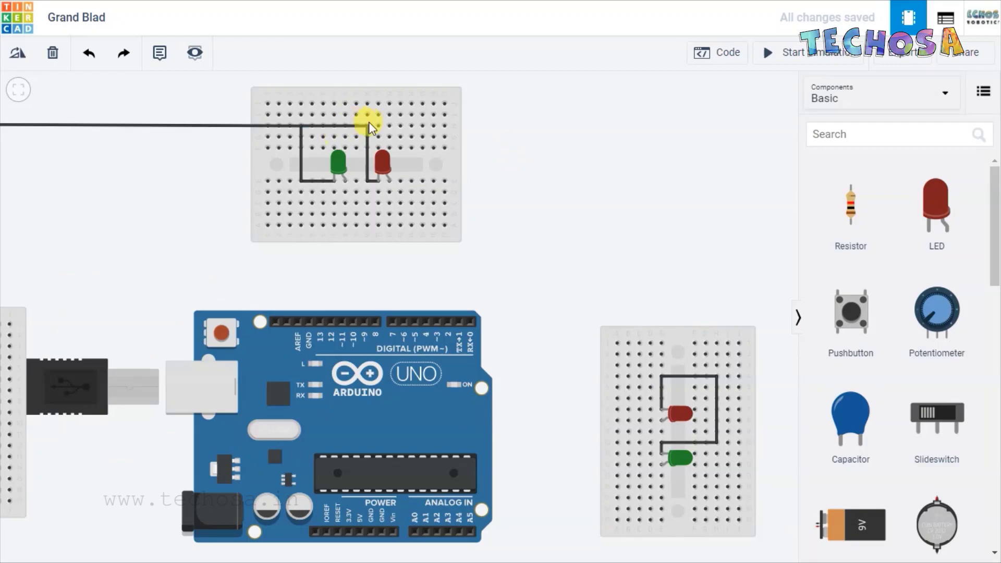
click(367, 126)
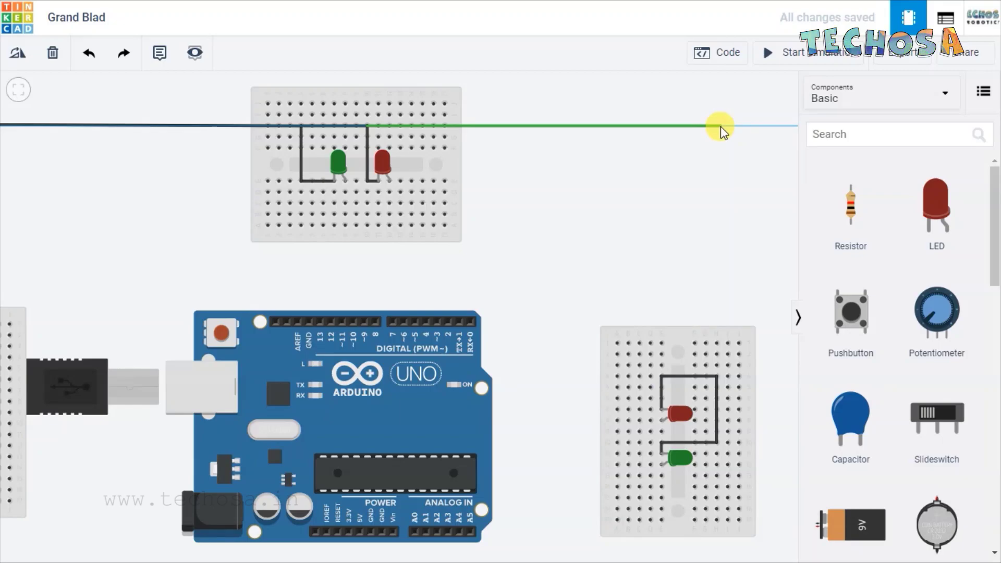
click(720, 127)
click(717, 376)
click(637, 219)
Connect H10 on the breadboard right of the Arduino to C15 on the breadboard below it with a right-angled black wire.
scroll(720, 168, down, 3)
scroll(570, 339, up, 2)
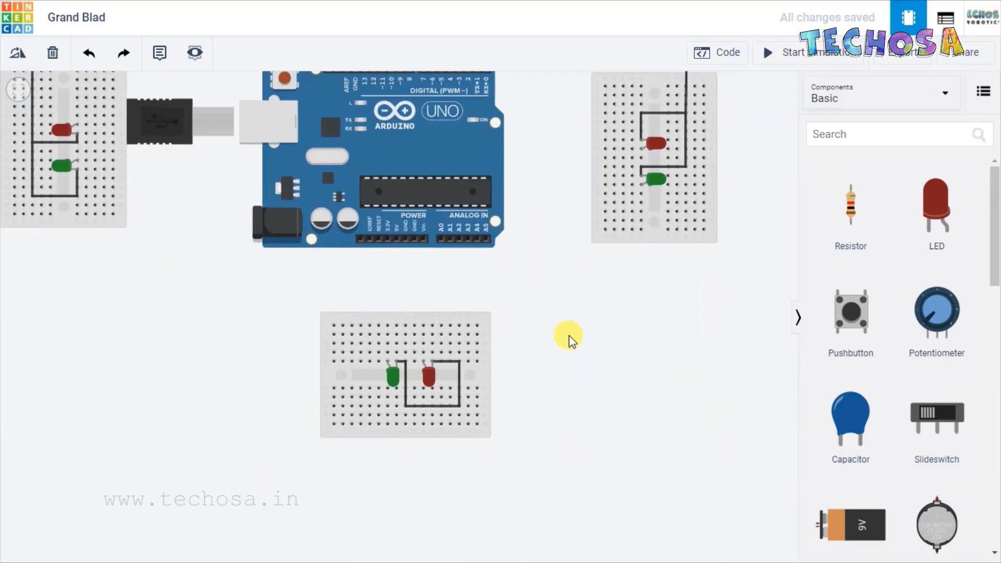
scroll(706, 217, up, 2)
click(695, 122)
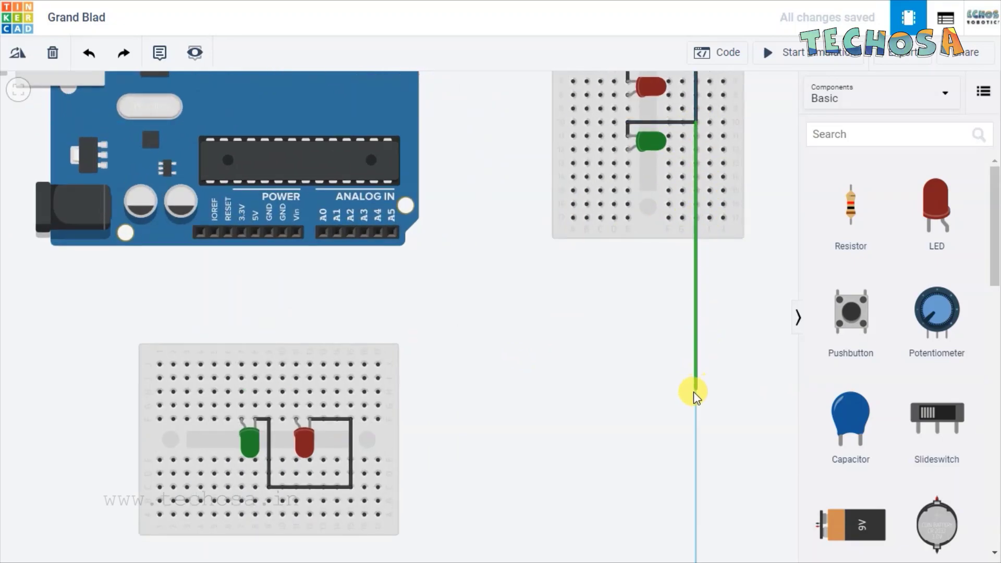
click(697, 493)
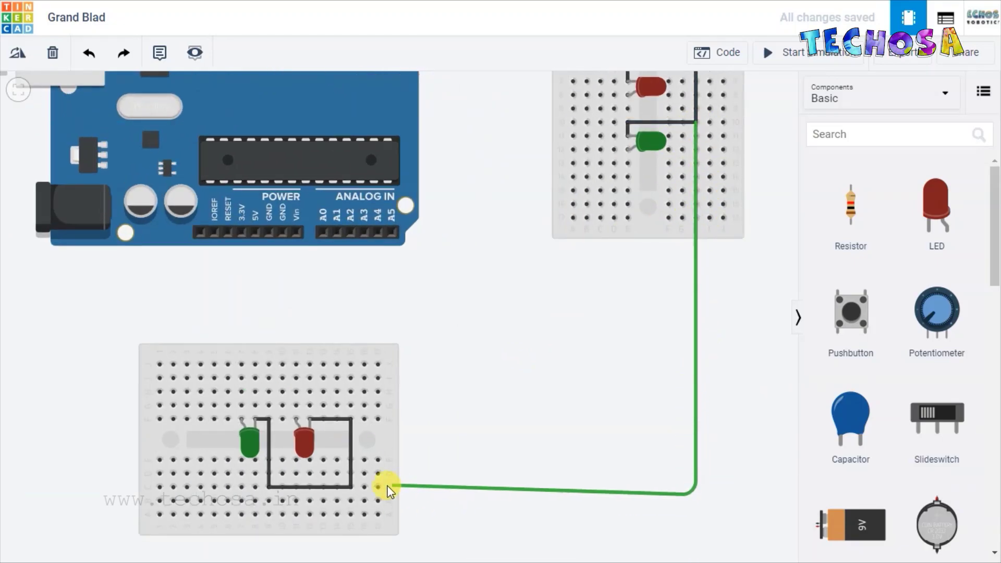
click(353, 487)
click(694, 116)
click(678, 137)
click(722, 411)
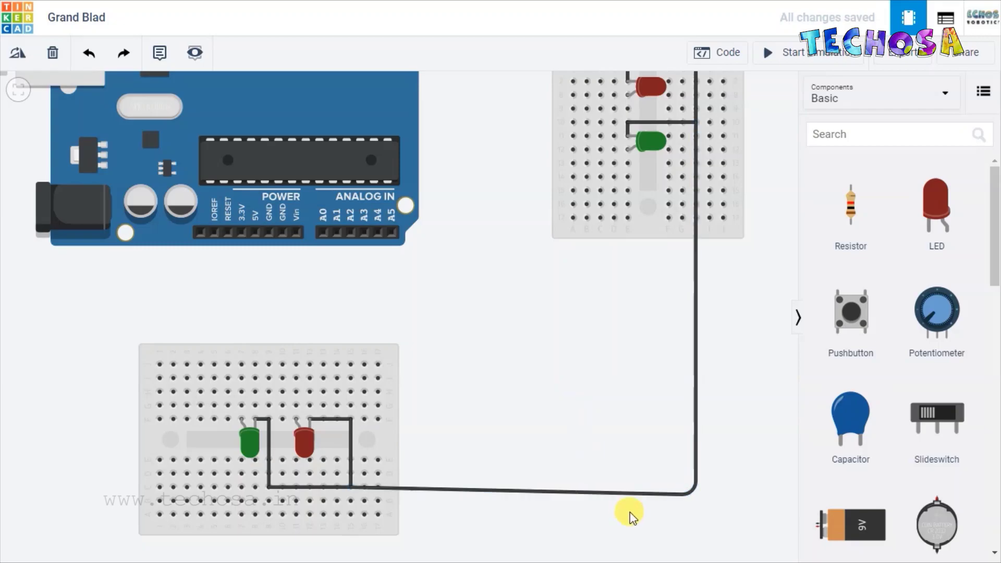
Run a black wire from F9 on the breadboard below the Arduino to the first GND pin of the POWER header.
scroll(528, 317, down, 4)
scroll(440, 391, up, 4)
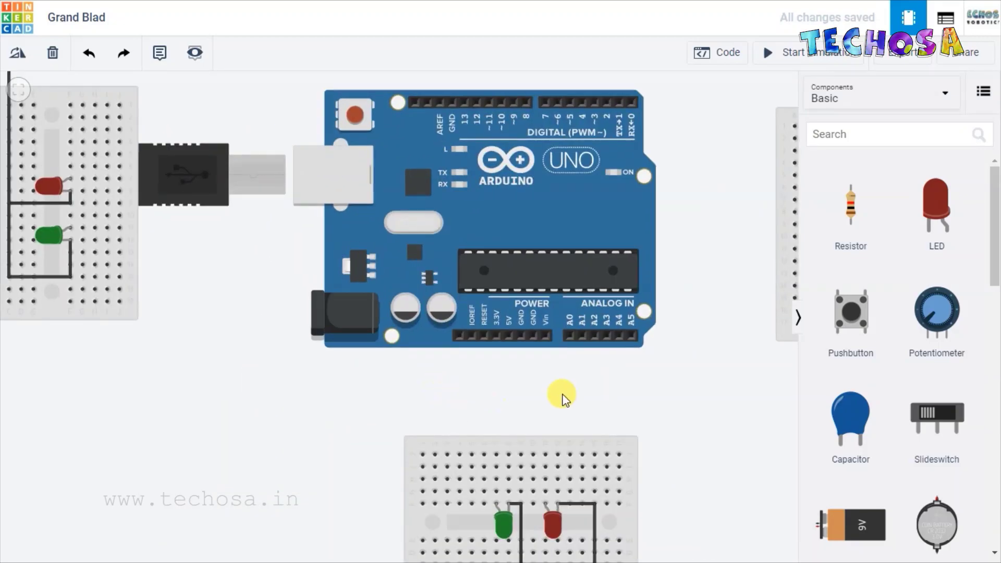
click(521, 504)
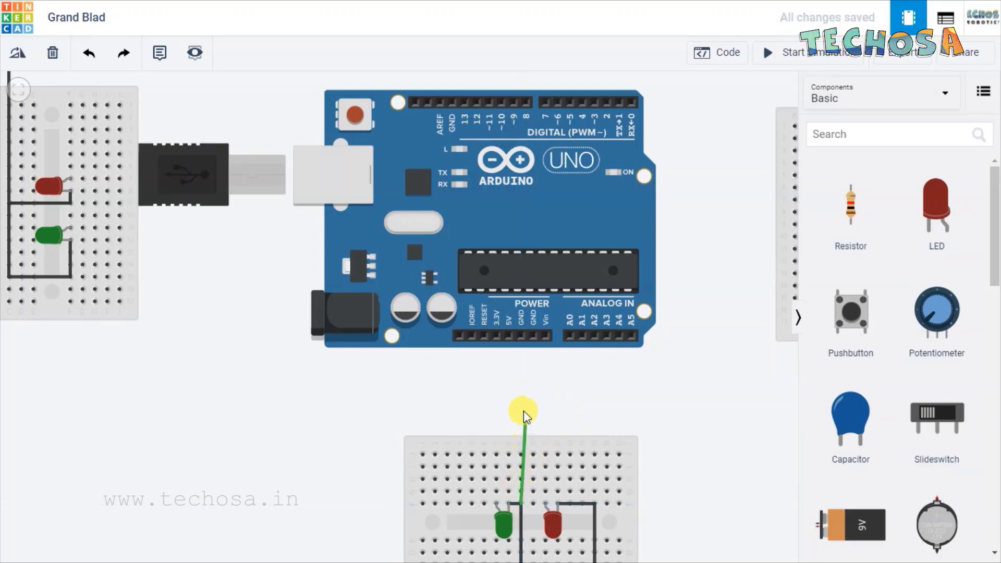
click(521, 336)
click(700, 119)
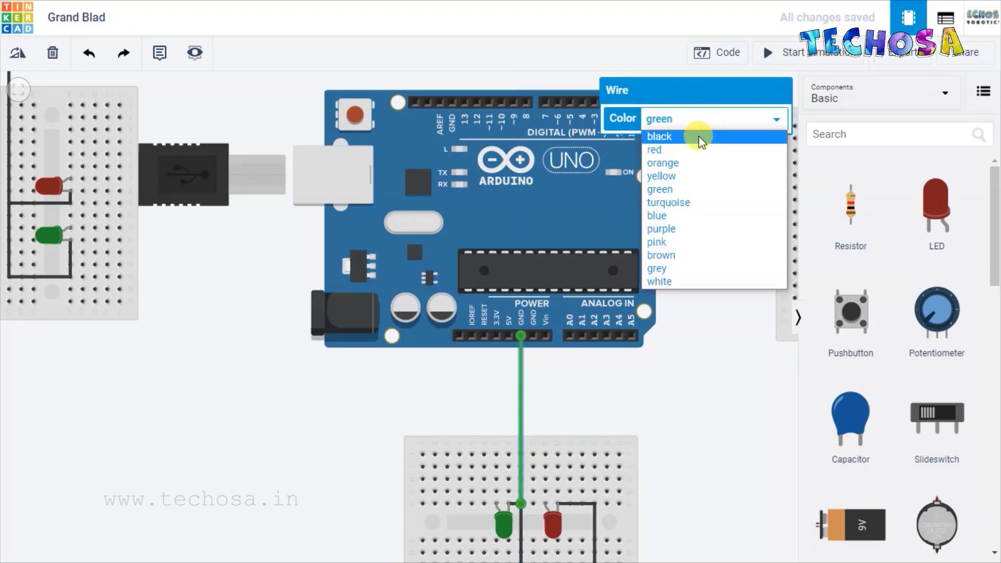
click(700, 135)
scroll(720, 366, down, 5)
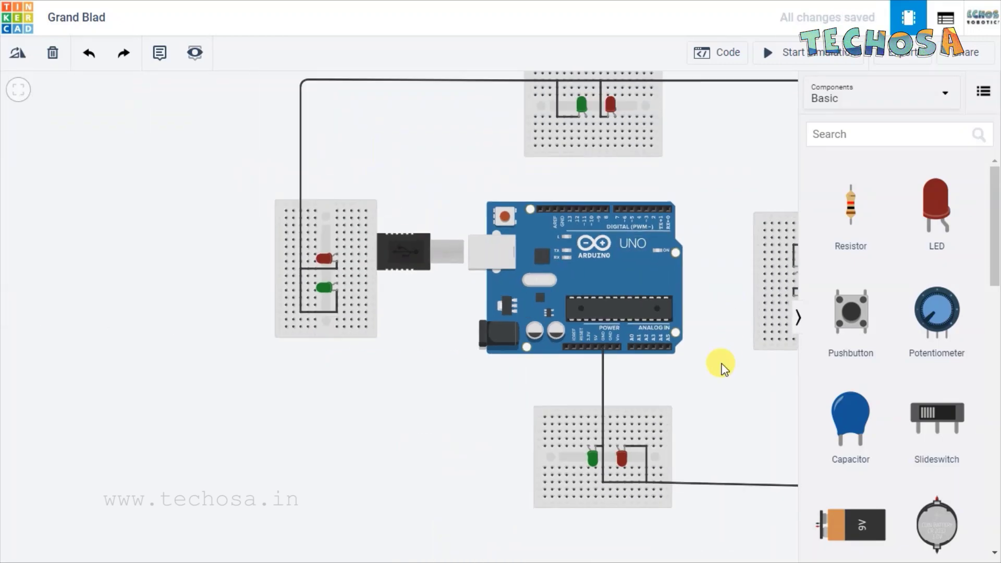
Route a wire from the red LED's anode at E12 on the breadboard above the Arduino to digital pin 1.
scroll(568, 390, right, 5)
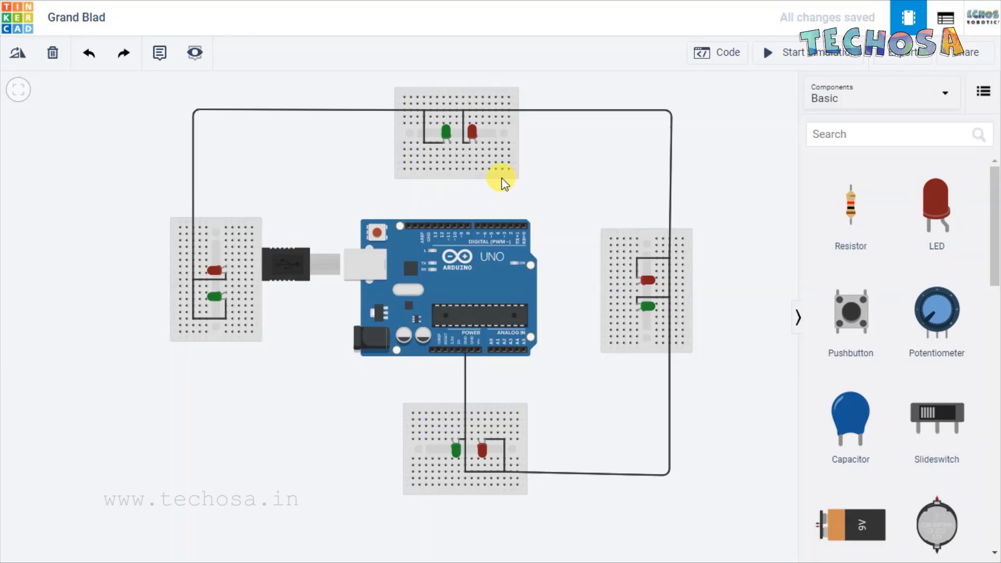
scroll(584, 172, up, 2)
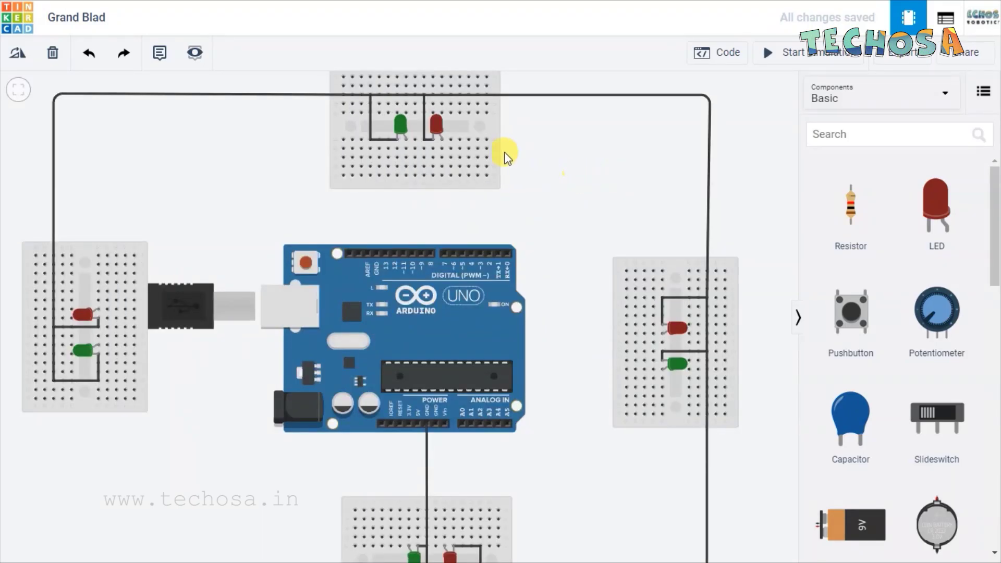
scroll(439, 125, up, 3)
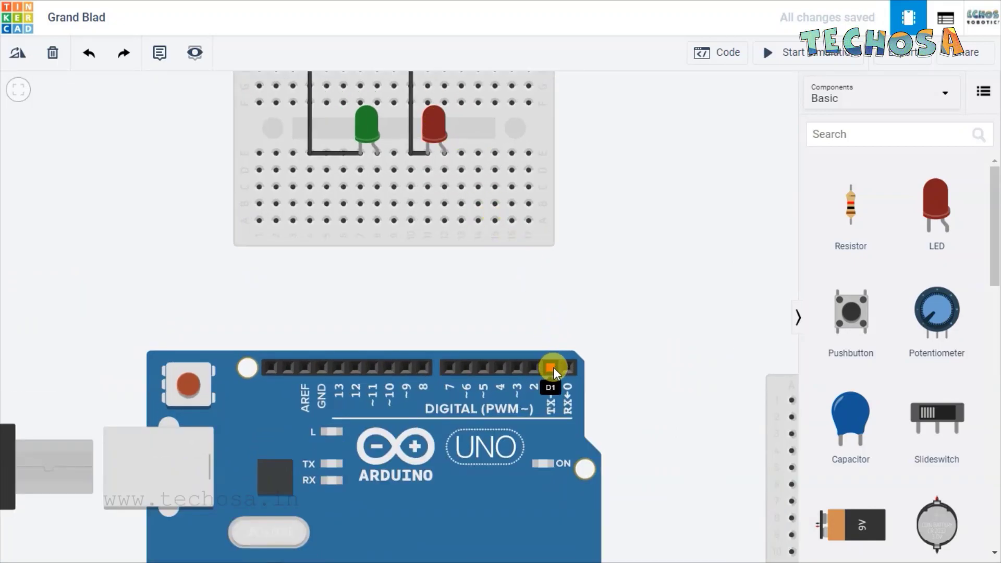
click(445, 153)
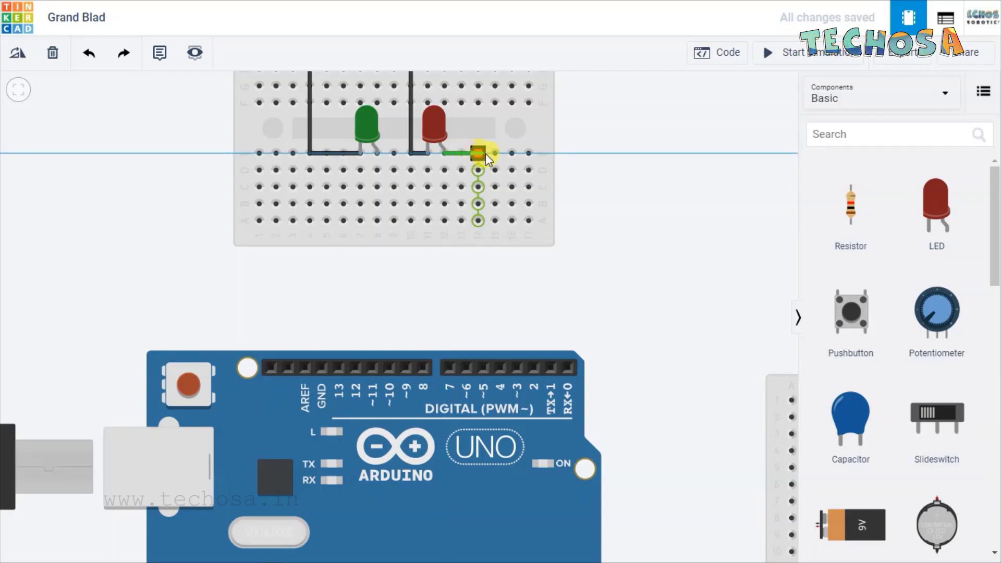
click(537, 153)
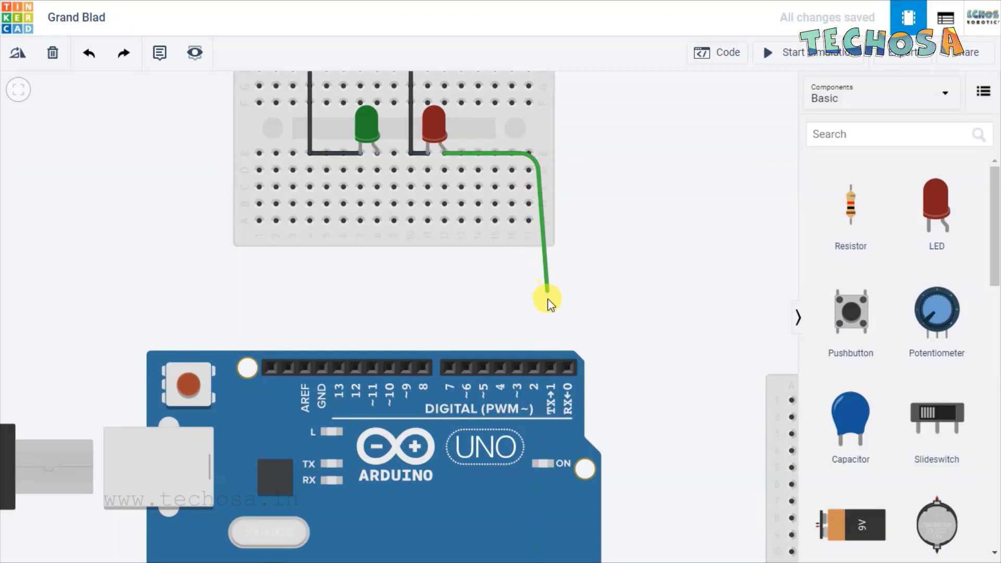
click(551, 366)
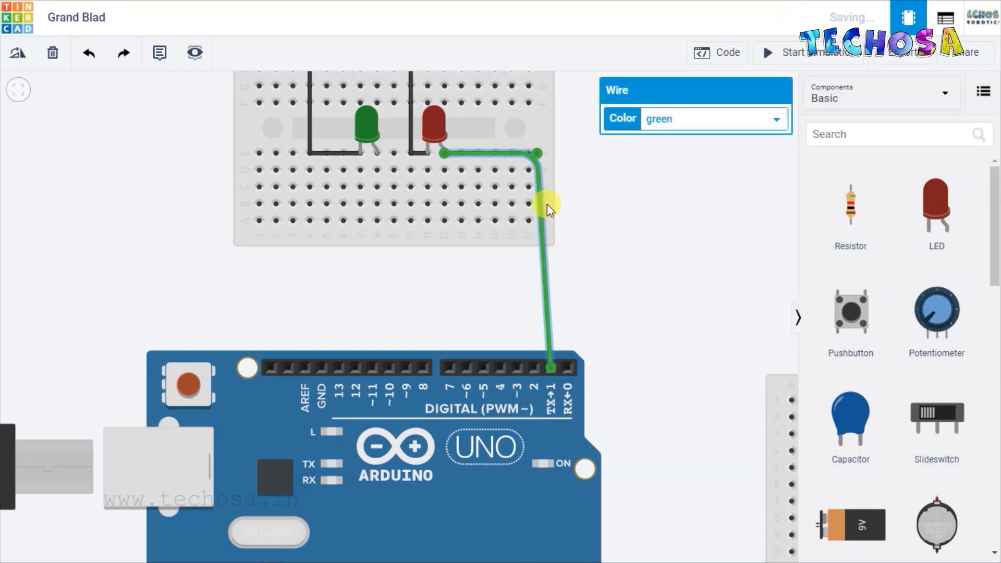
Straighten the pin 1 wire by aligning its corner above the pin, and color the wire red.
drag(537, 170, 549, 168)
click(675, 123)
click(672, 150)
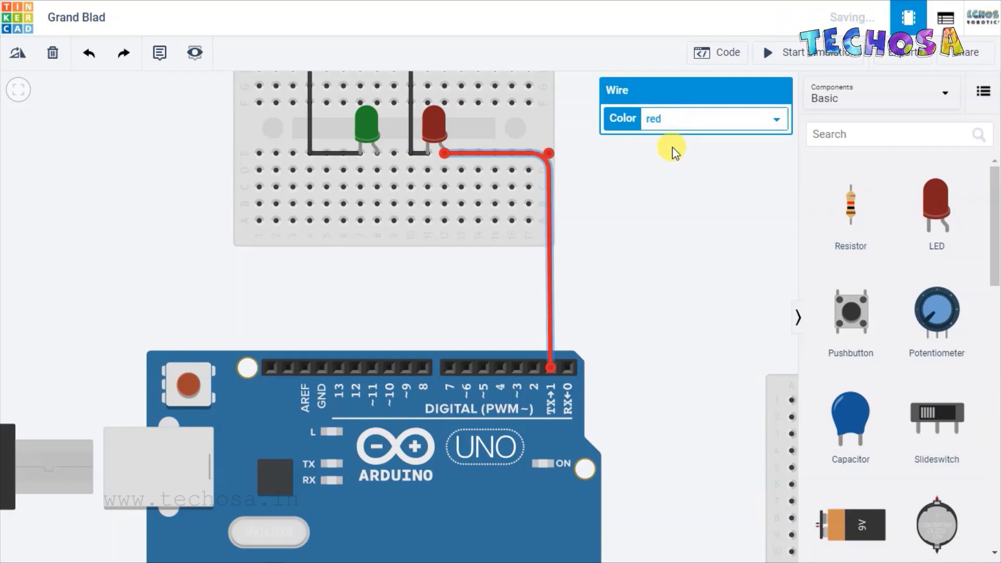
Connect the green LED's anode at E8 to C8 on the upper breadboard and route a right-angled wire from C8 to digital pin 2.
click(649, 211)
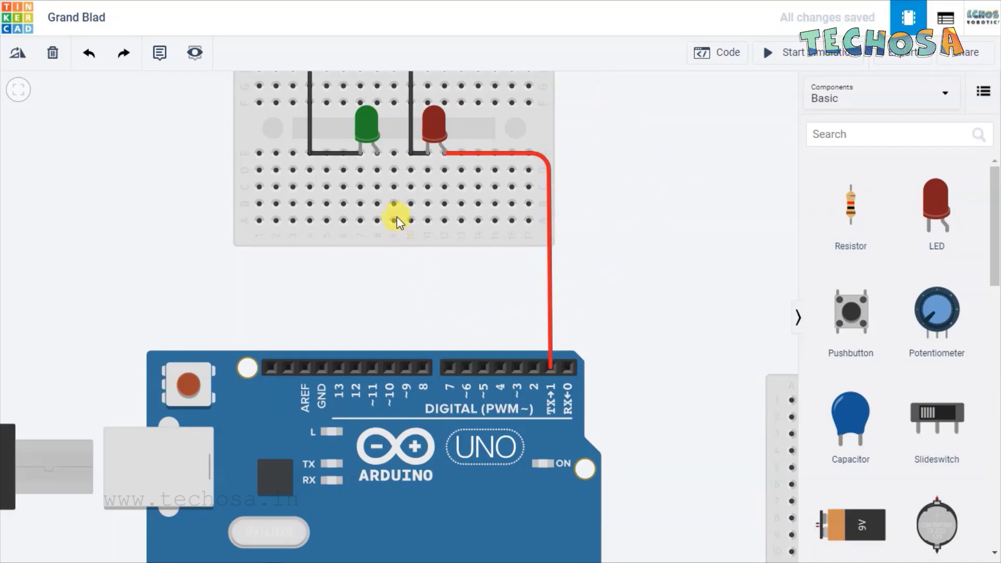
click(377, 155)
click(377, 186)
click(377, 187)
click(532, 188)
click(534, 367)
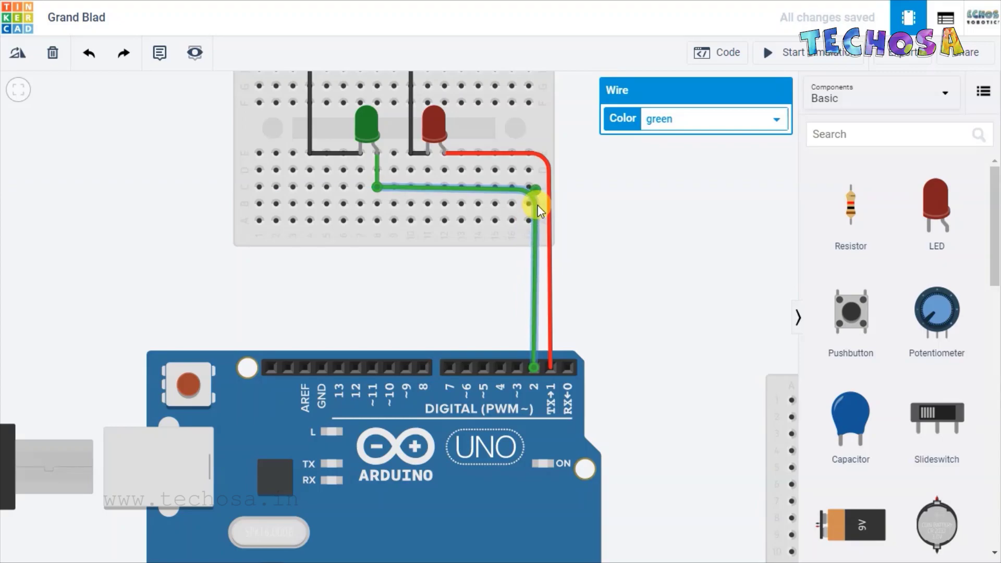
Color the pin 2 wire and the short wire between E8 and C8 red.
click(678, 119)
click(658, 139)
click(324, 175)
click(377, 170)
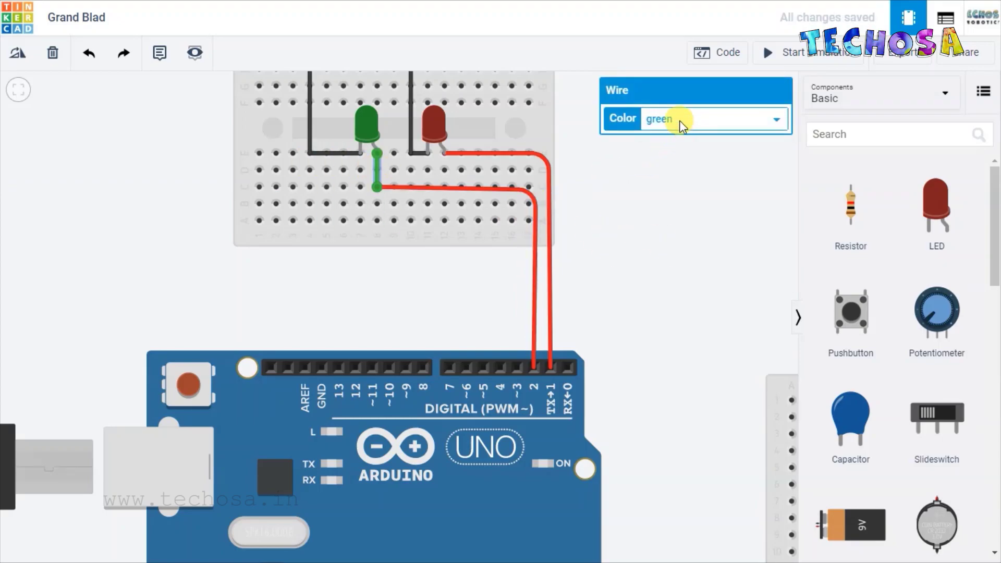
click(592, 231)
Route an orange right-angled wire from the red LED's anode at E8 on the breadboard right of the Arduino to digital pin 5.
scroll(592, 231, down, 2)
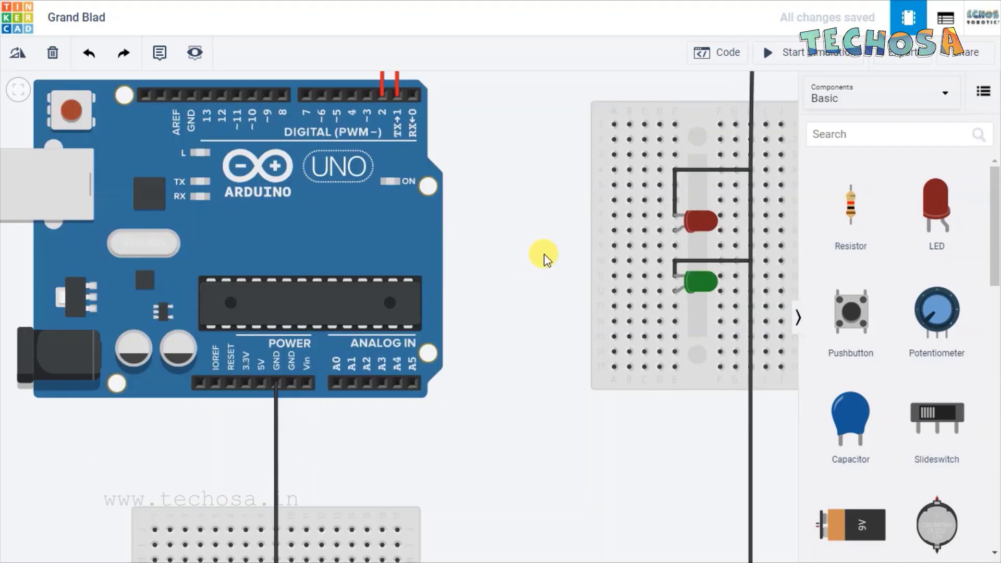
scroll(543, 257, up, 1)
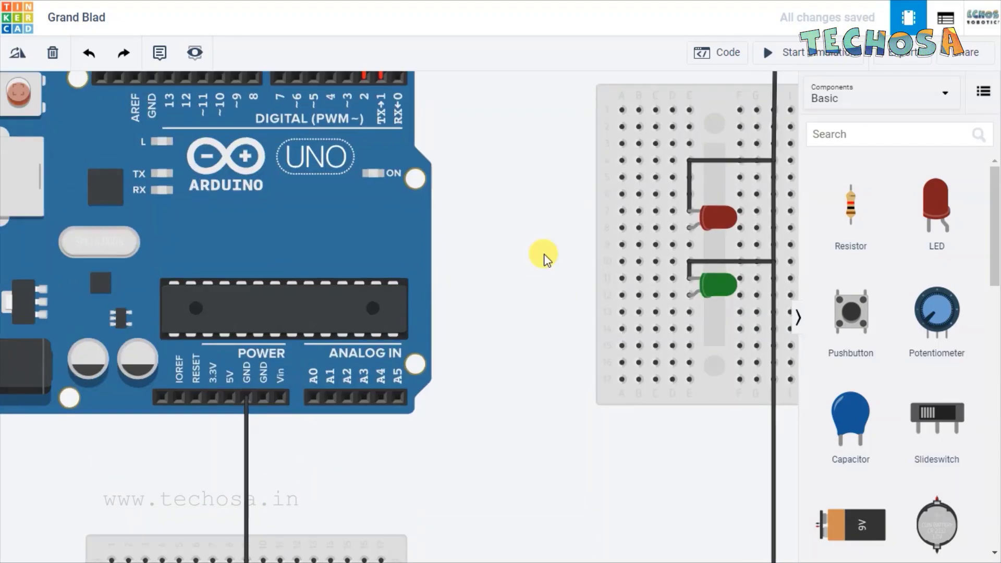
drag(509, 191, 512, 234)
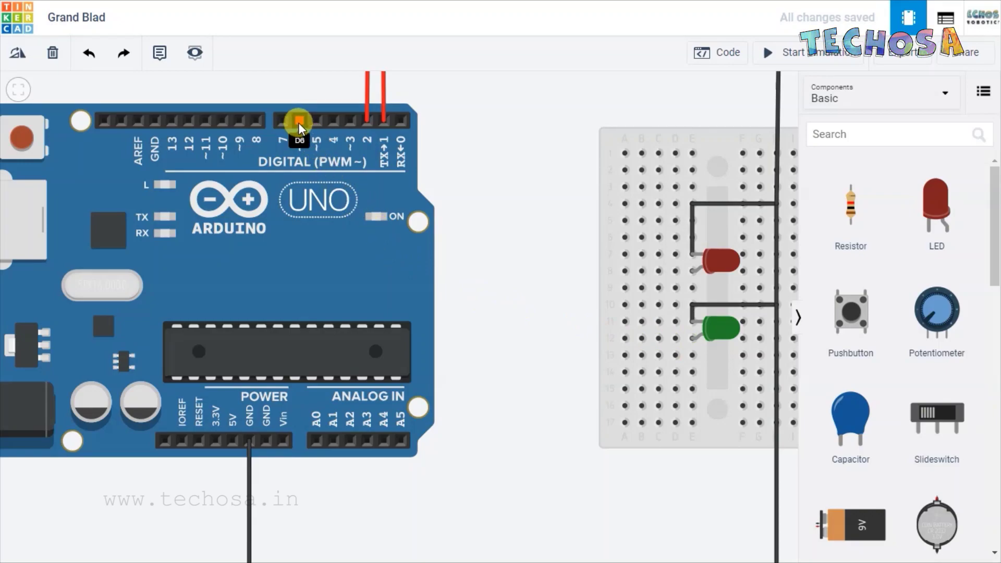
click(692, 271)
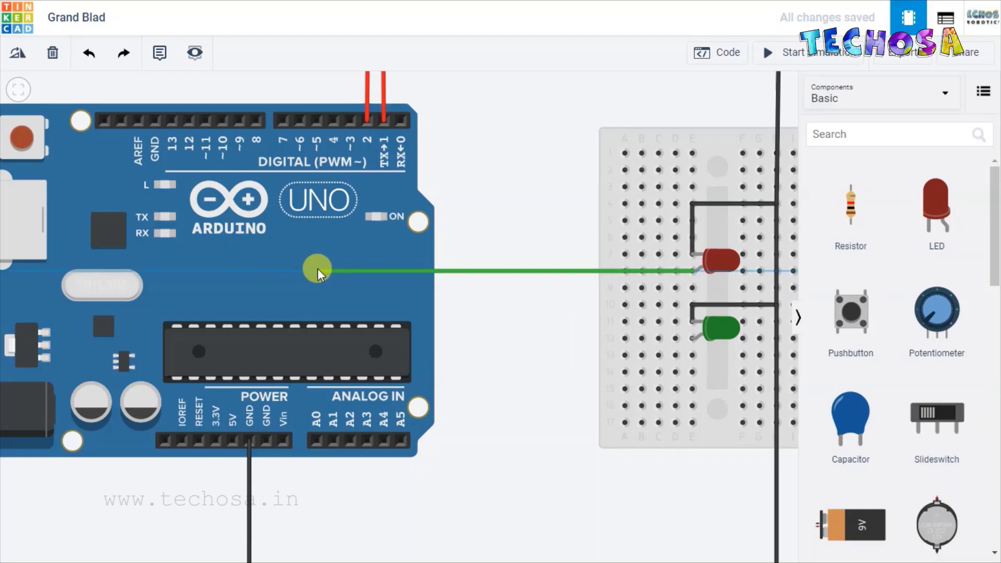
click(316, 271)
click(316, 121)
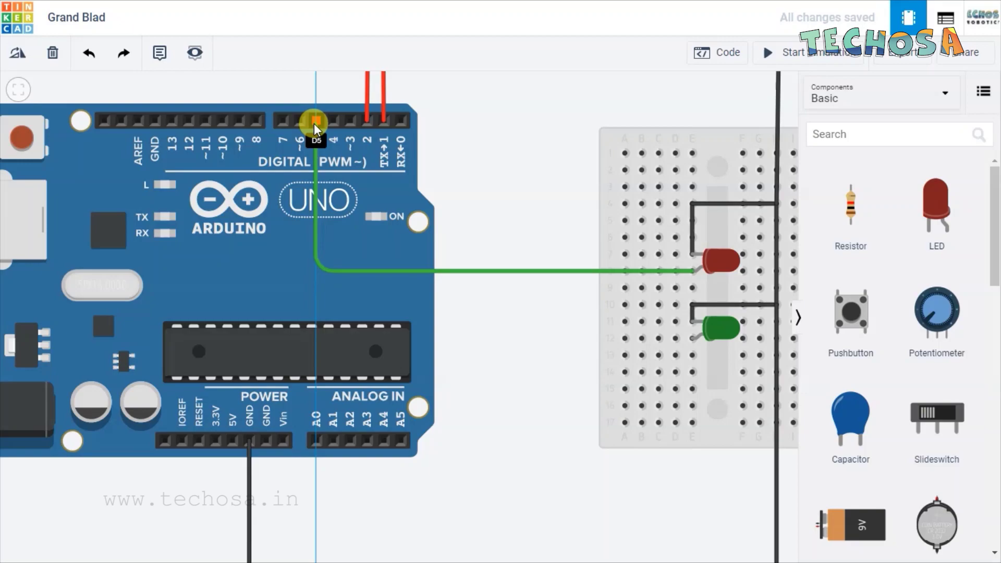
click(679, 119)
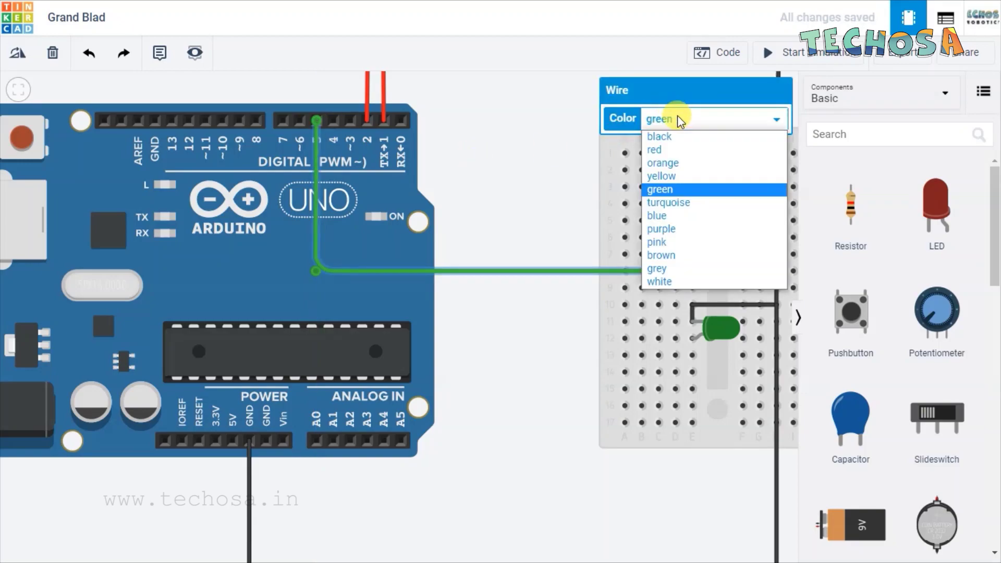
click(674, 166)
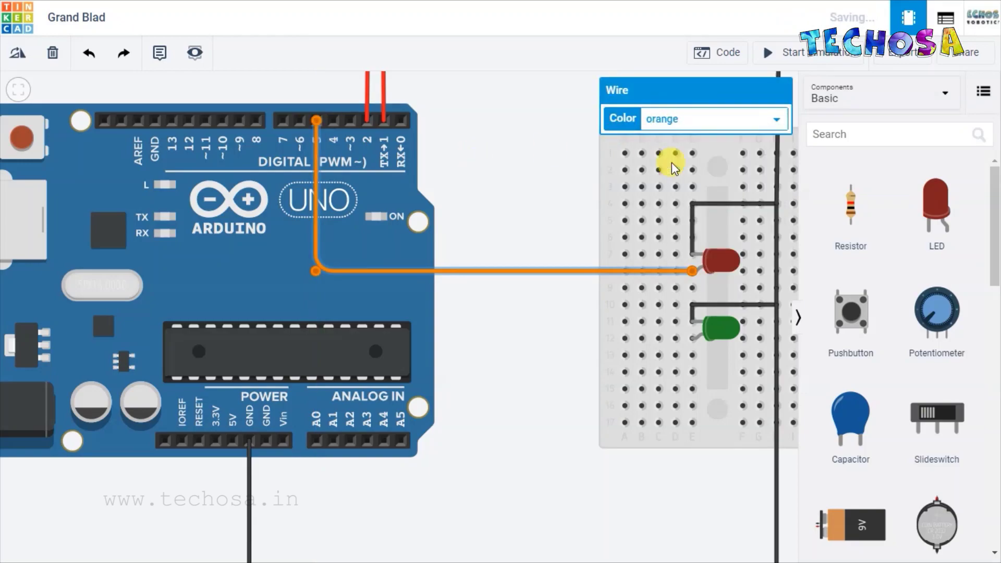
click(513, 201)
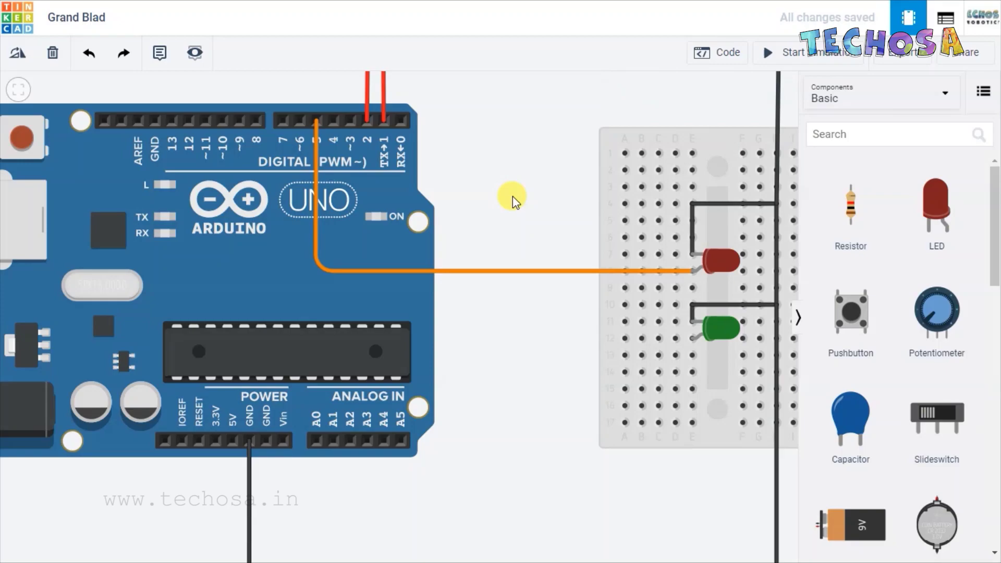
Route an orange wire from the green LED's anode at E12 on the breadboard right of the Arduino to digital pin 6.
click(695, 338)
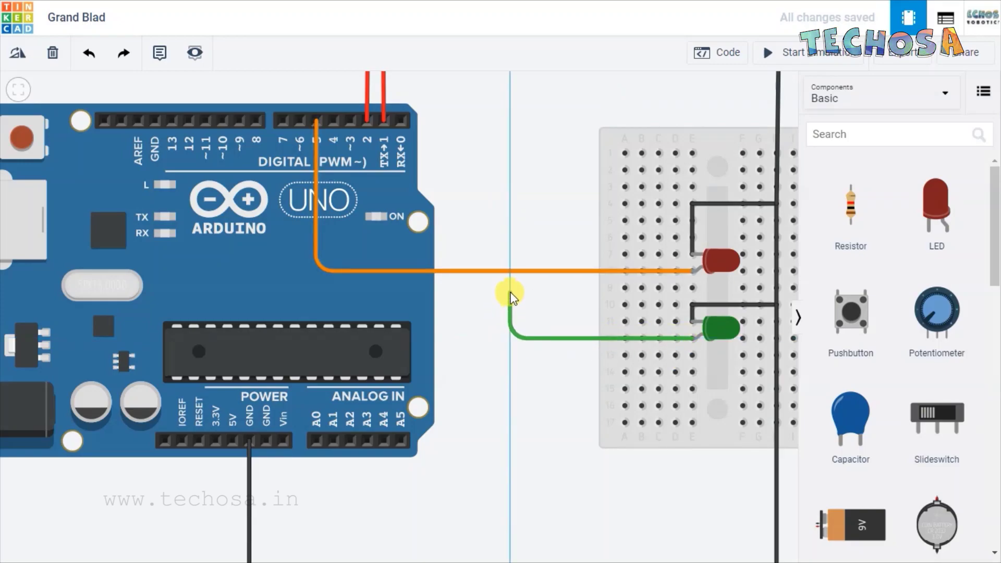
click(509, 291)
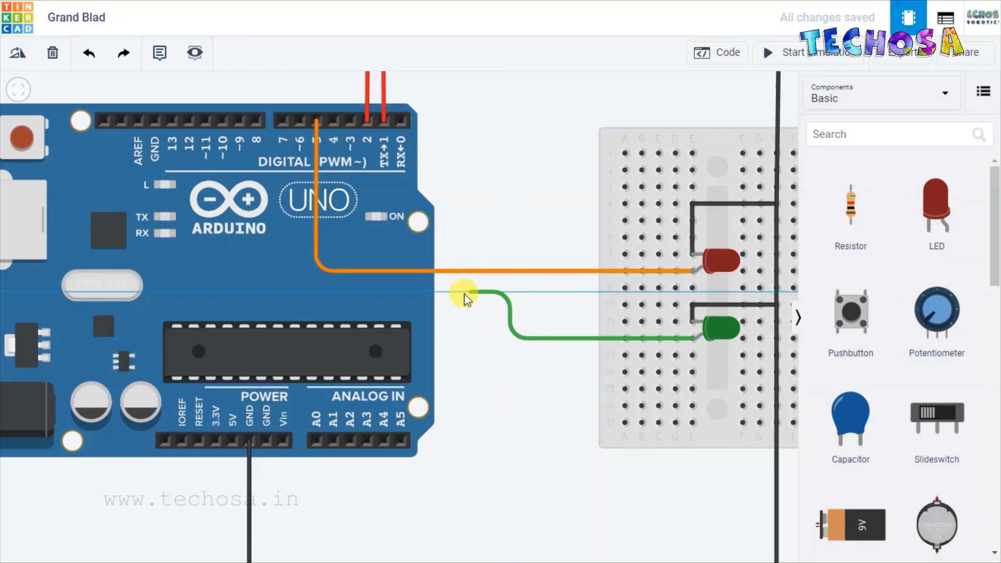
click(296, 292)
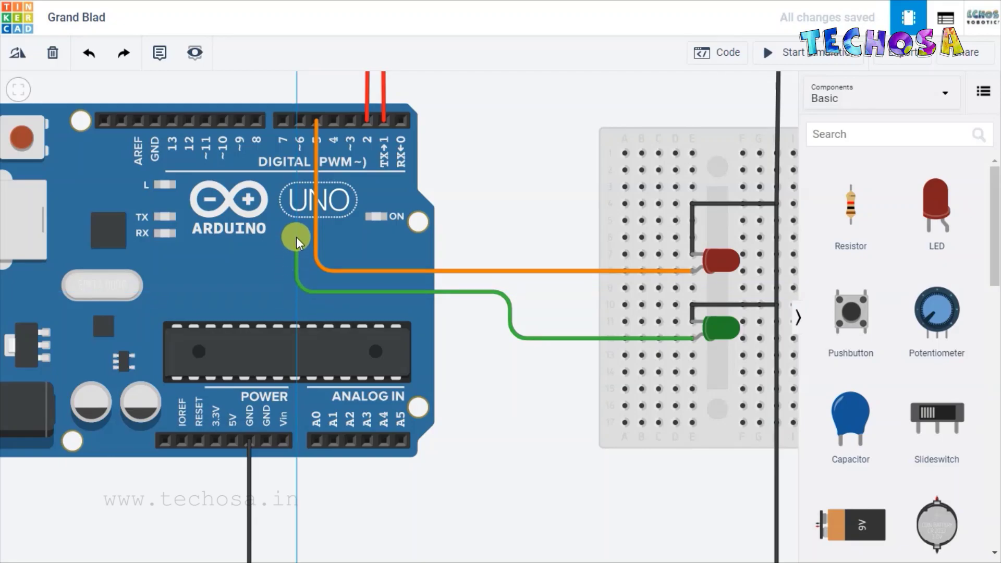
click(300, 123)
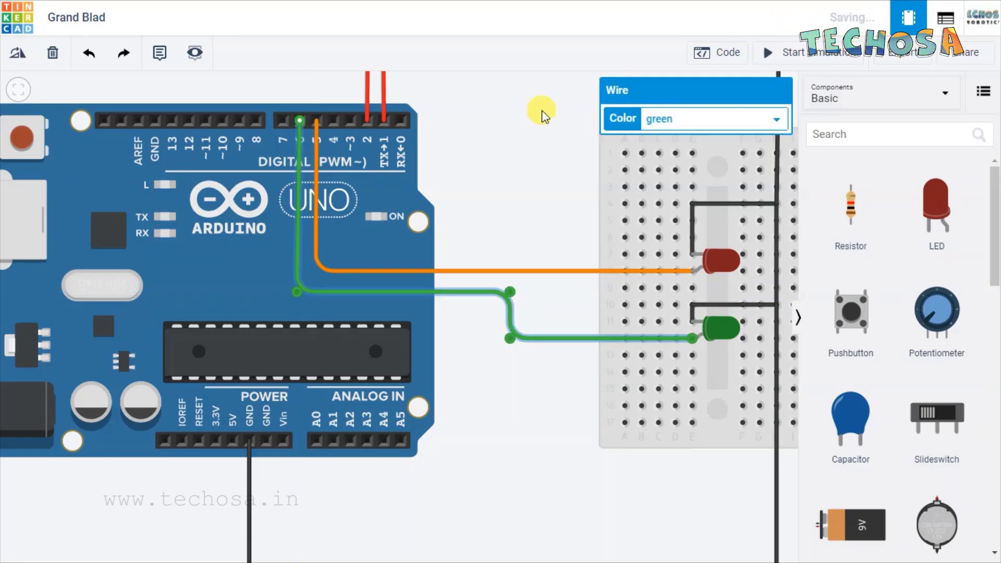
click(661, 119)
click(672, 164)
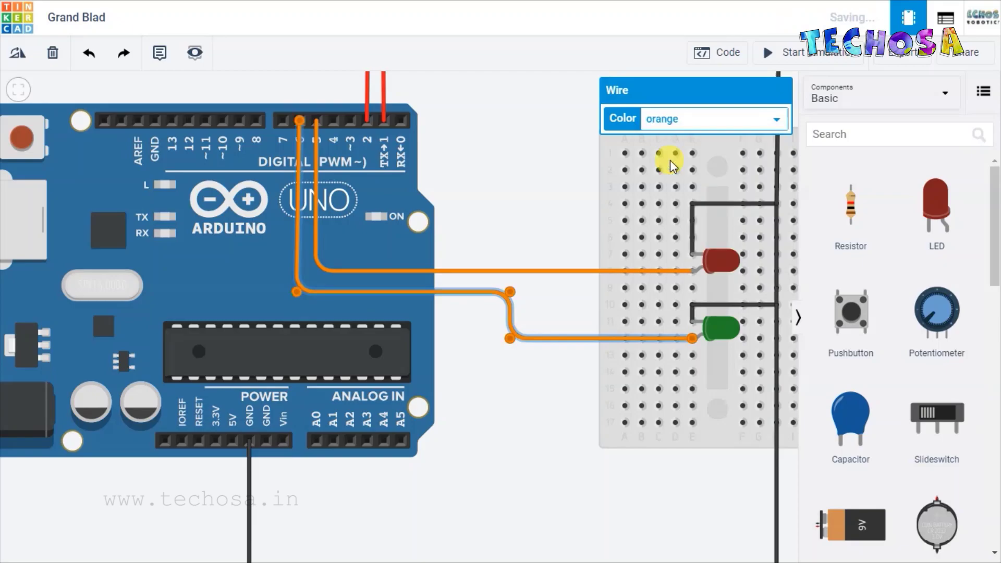
click(505, 203)
Route a wire from the green LED's anode at F7 on the breadboard below the Arduino, around its power jack, to digital pin 8.
scroll(505, 204, down, 4)
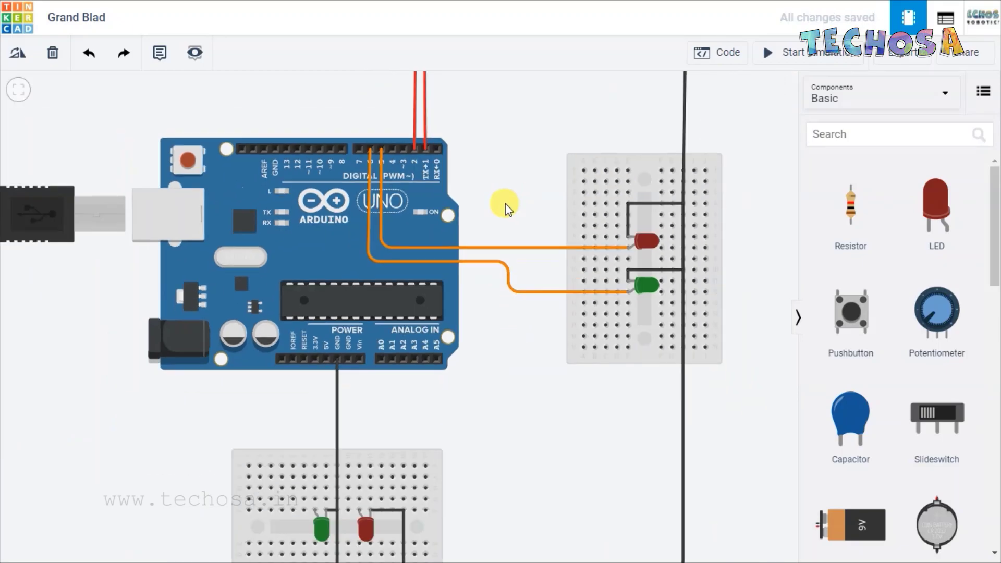
drag(476, 395, 564, 324)
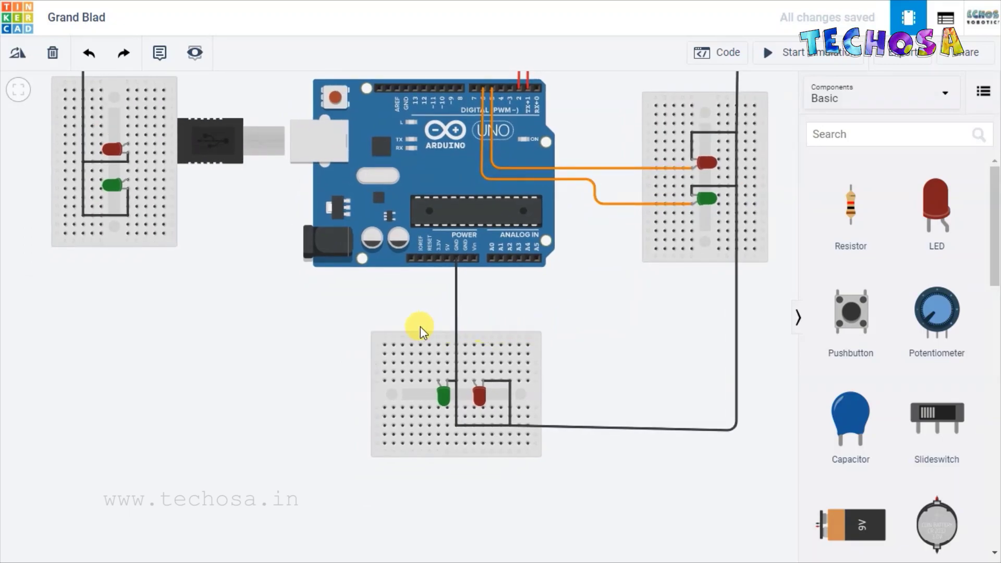
scroll(426, 383, up, 3)
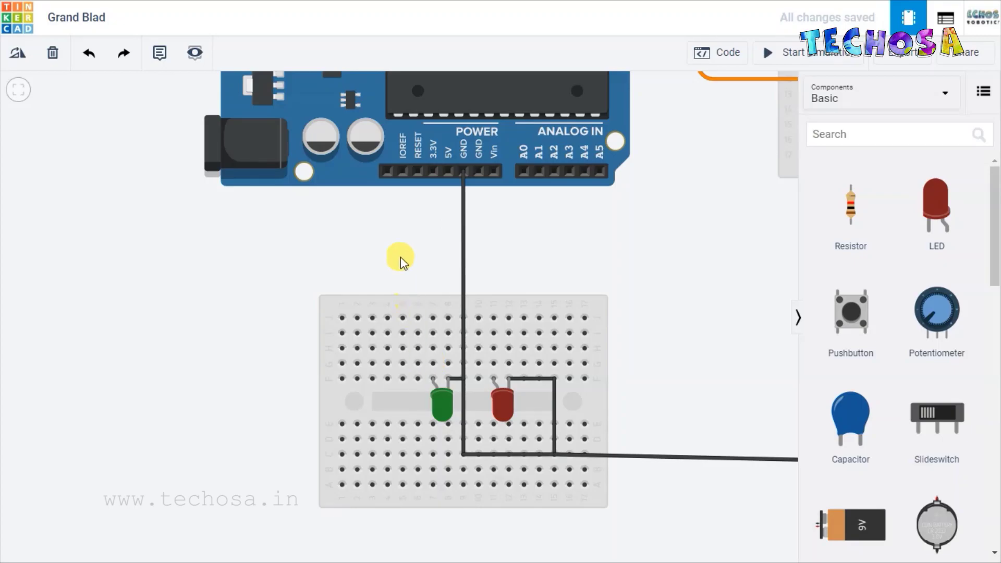
scroll(397, 236, down, 3)
drag(384, 220, 384, 310)
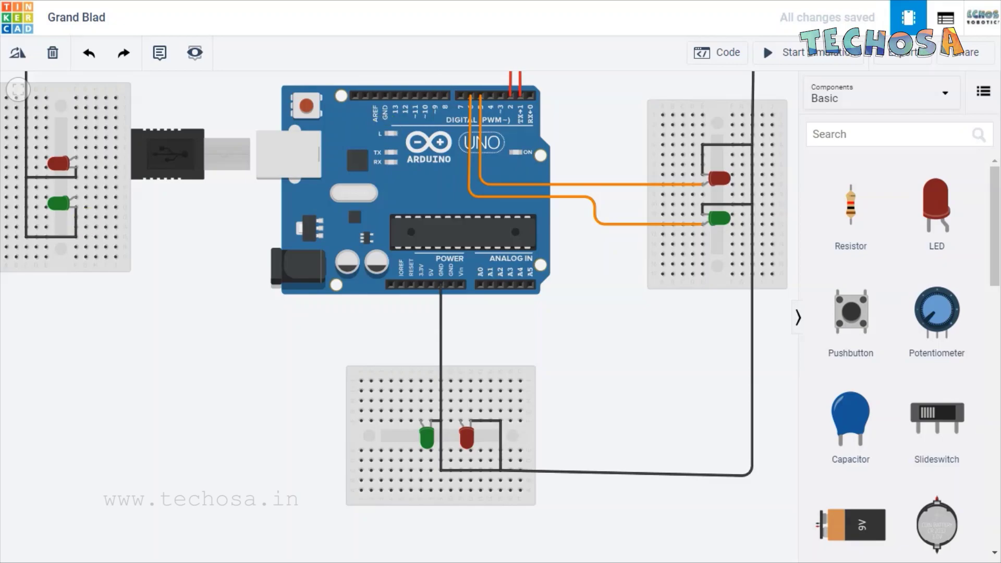
scroll(368, 355, up, 3)
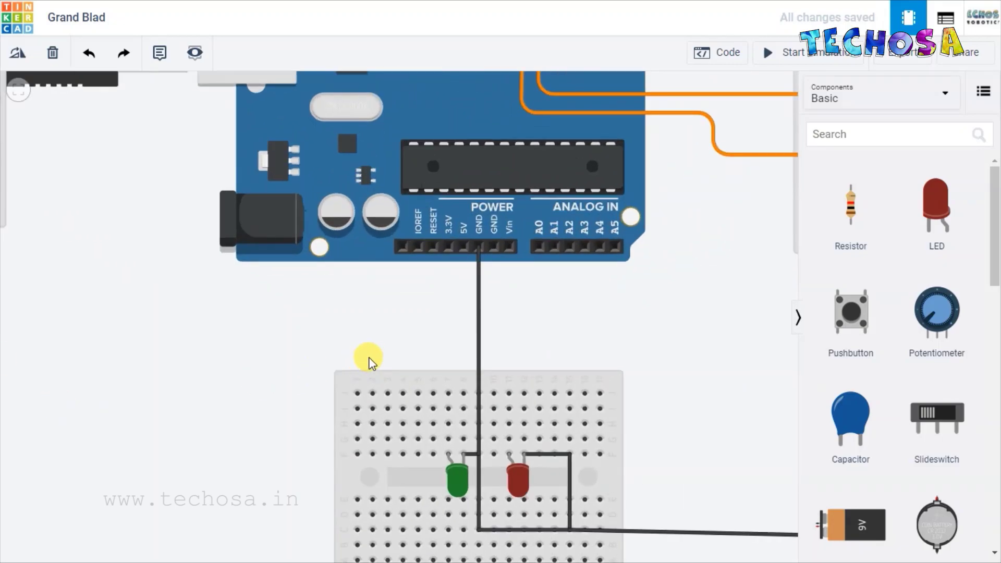
scroll(369, 360, down, 2)
click(421, 460)
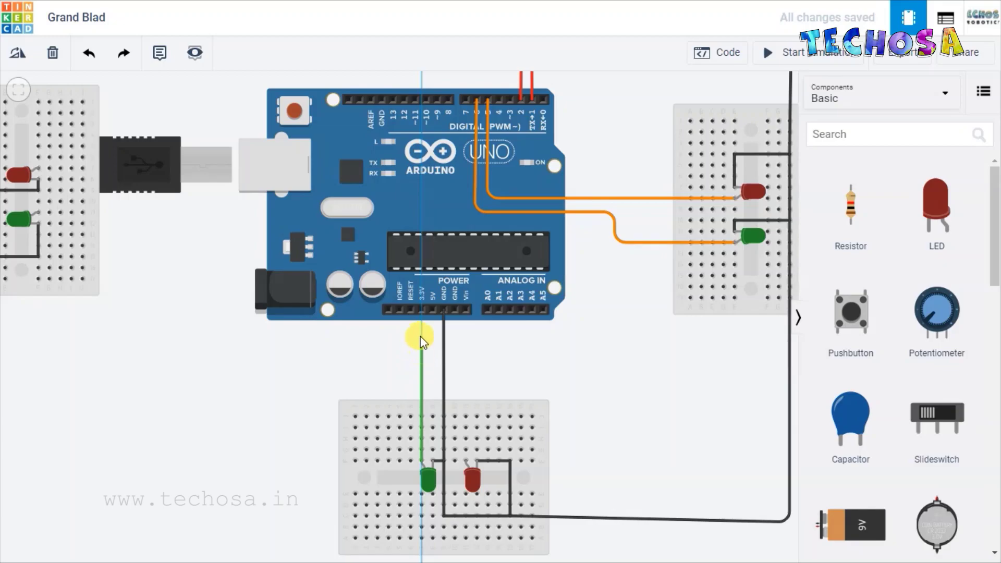
click(422, 337)
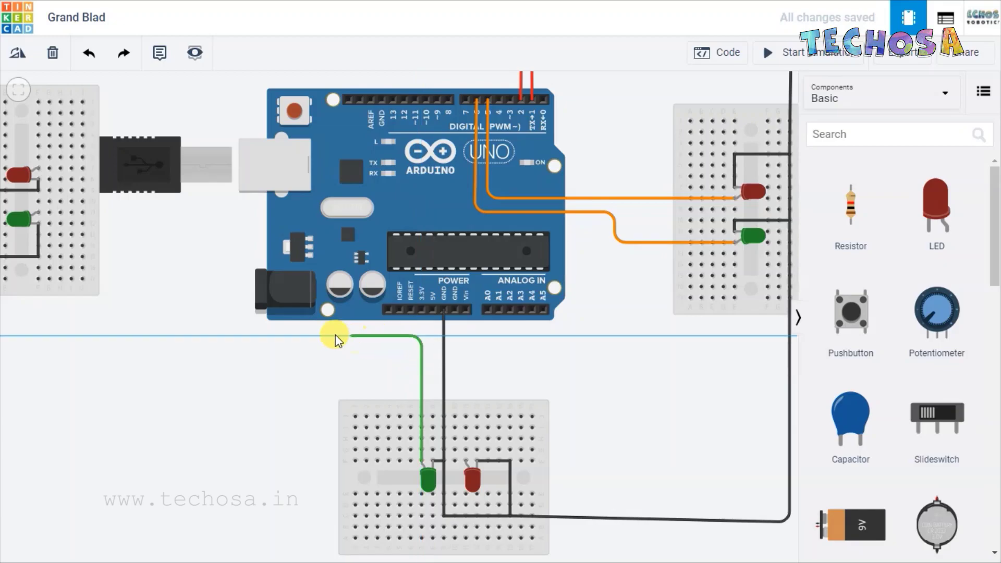
click(241, 336)
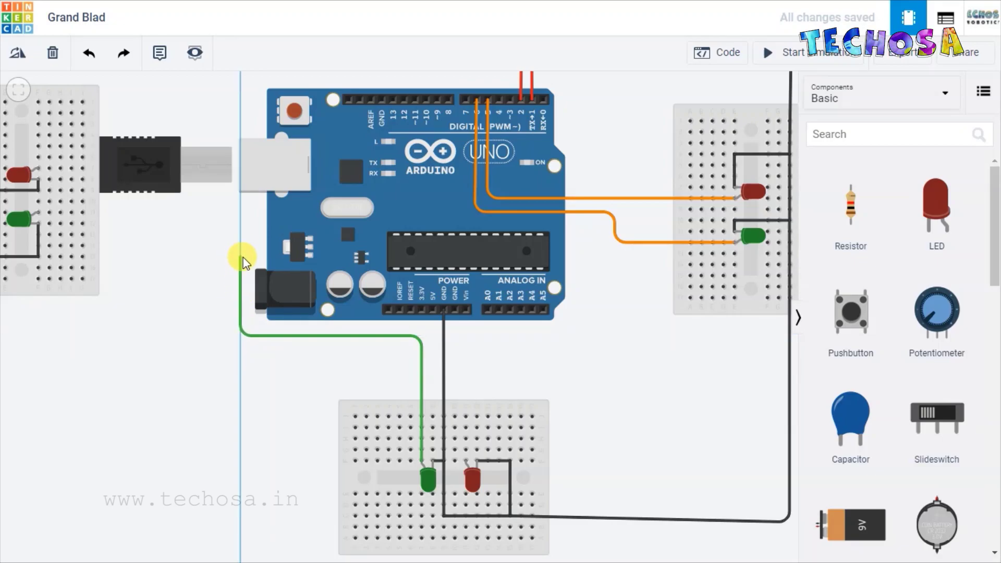
click(243, 220)
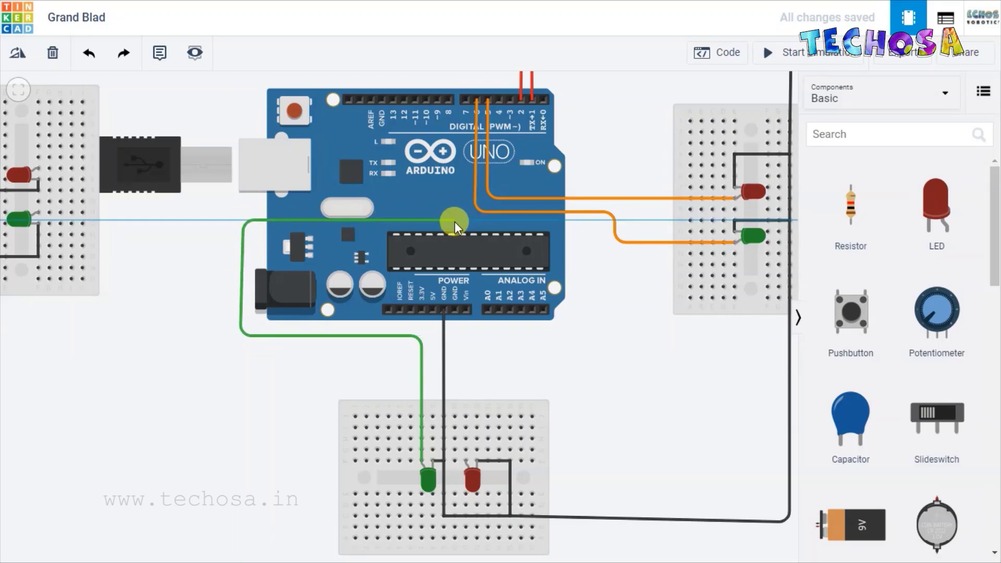
click(450, 221)
scroll(450, 167, up, 2)
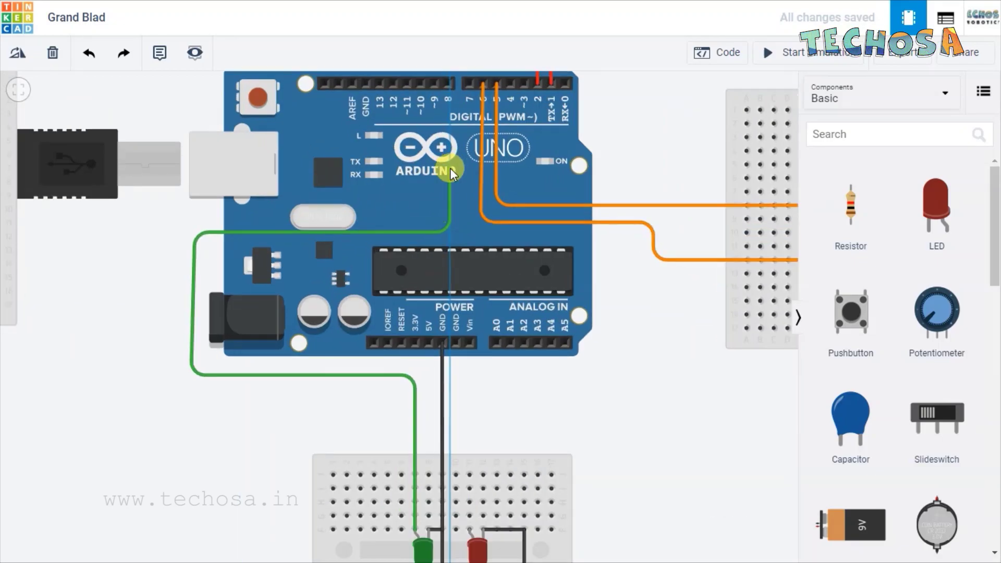
click(448, 86)
Color the wire to digital pin 8 yellow.
click(655, 118)
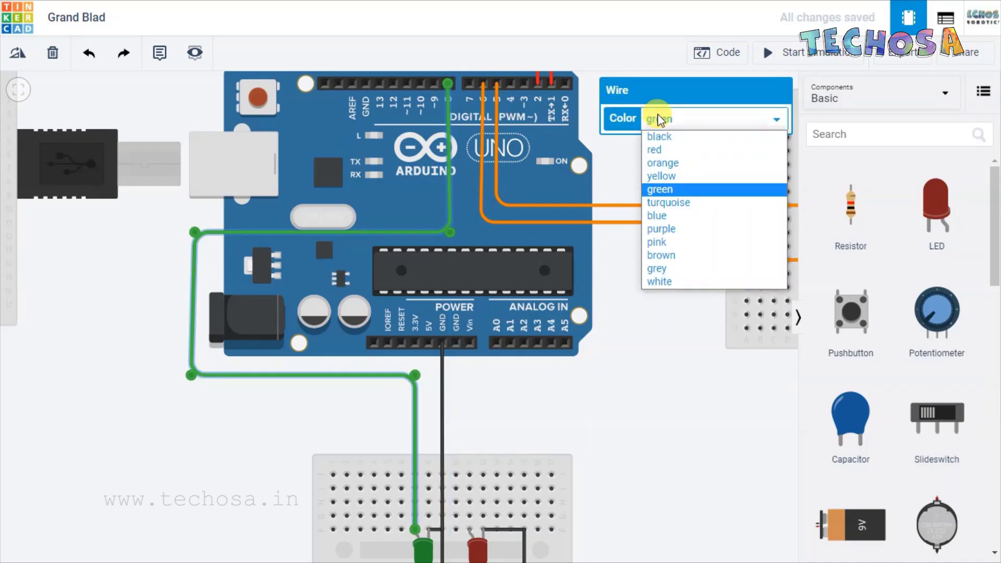
click(658, 177)
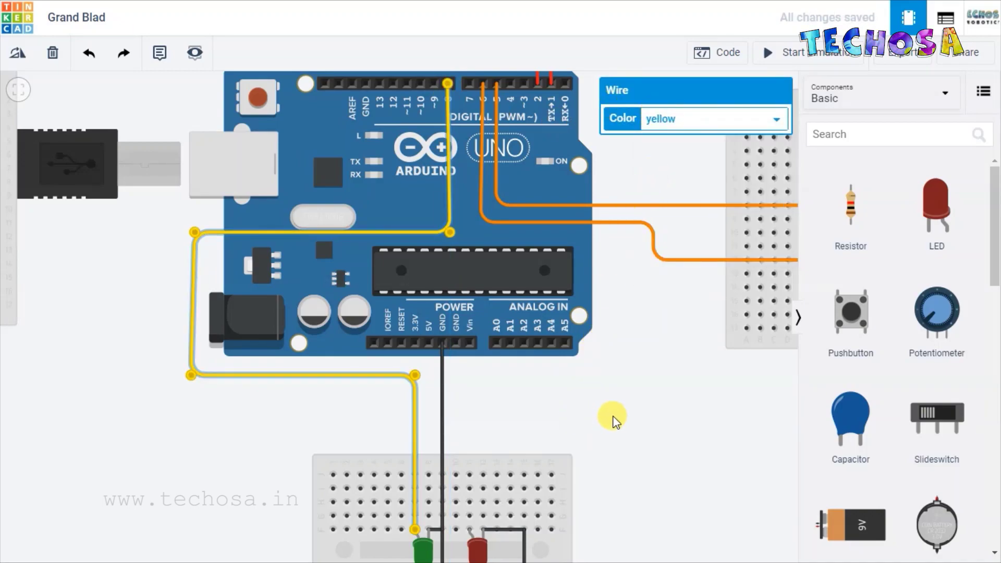
click(528, 396)
Route a wire from the red LED's anode at F11 on the lower breadboard, outside the yellow wire, to digital pin 9.
drag(525, 365, 518, 307)
scroll(522, 328, down, 2)
drag(514, 334, 515, 340)
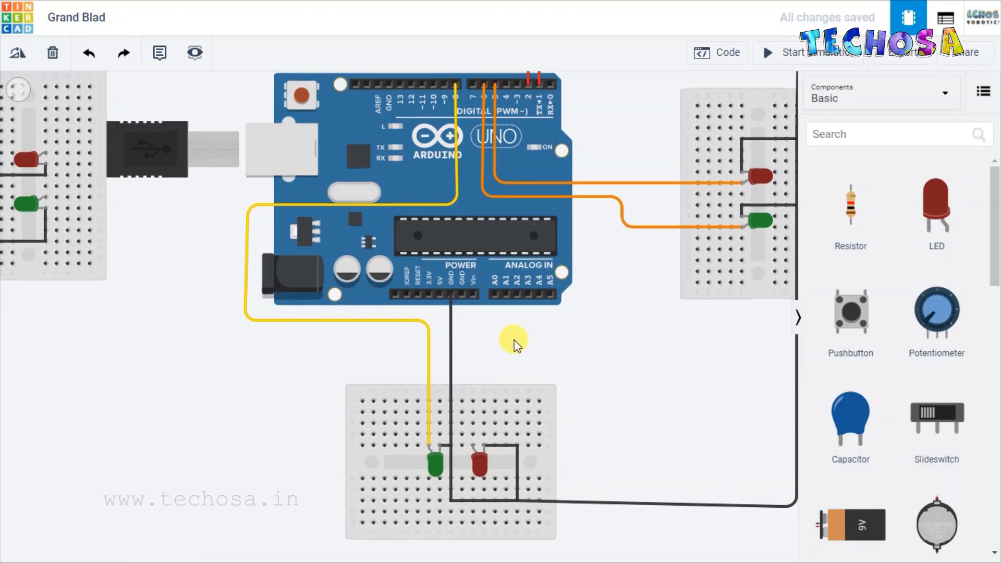
click(473, 447)
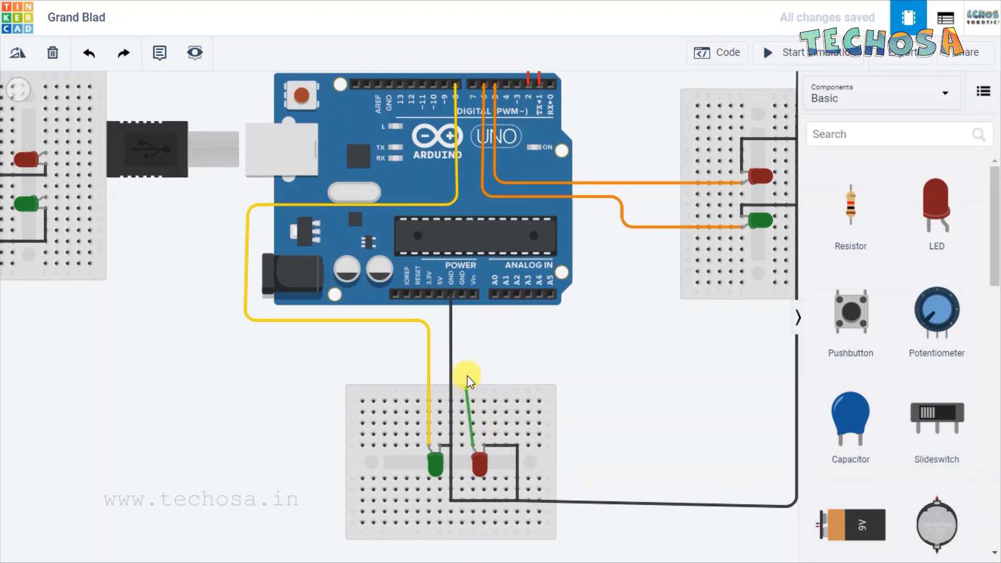
click(473, 346)
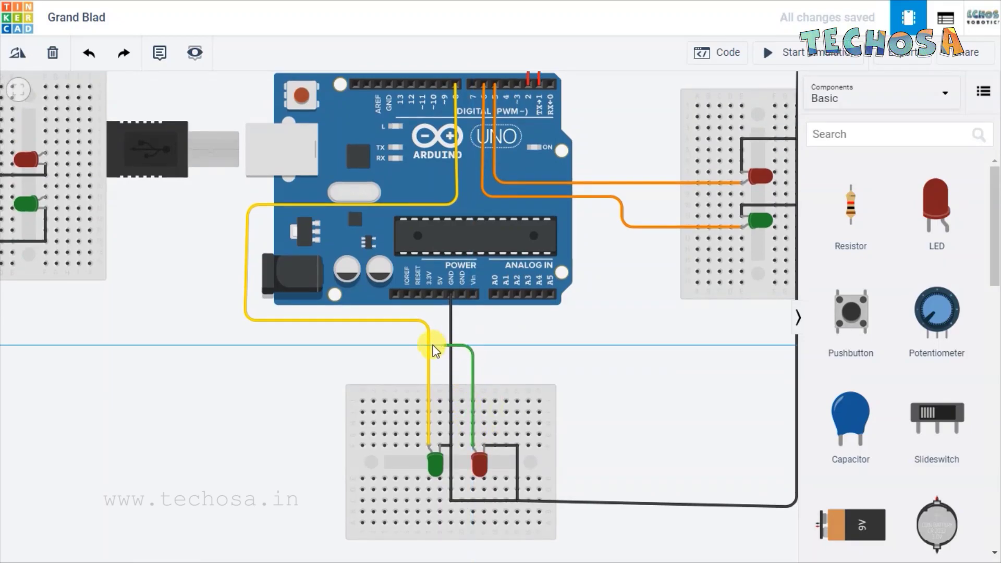
click(218, 345)
click(218, 193)
scroll(441, 181, up, 1)
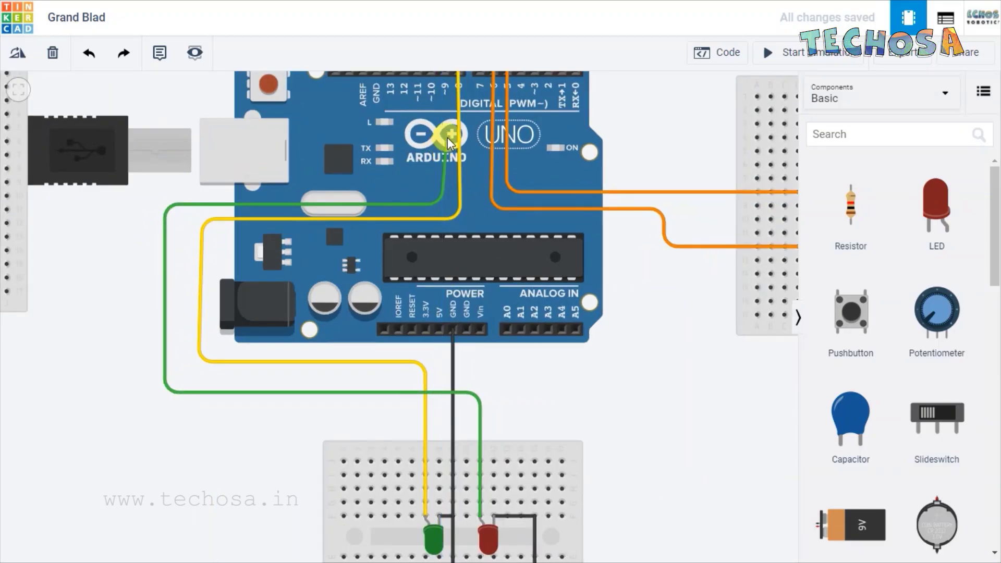
click(445, 84)
Color the wire to digital pin 9 yellow.
click(776, 119)
click(660, 179)
click(637, 331)
scroll(636, 330, down, 1)
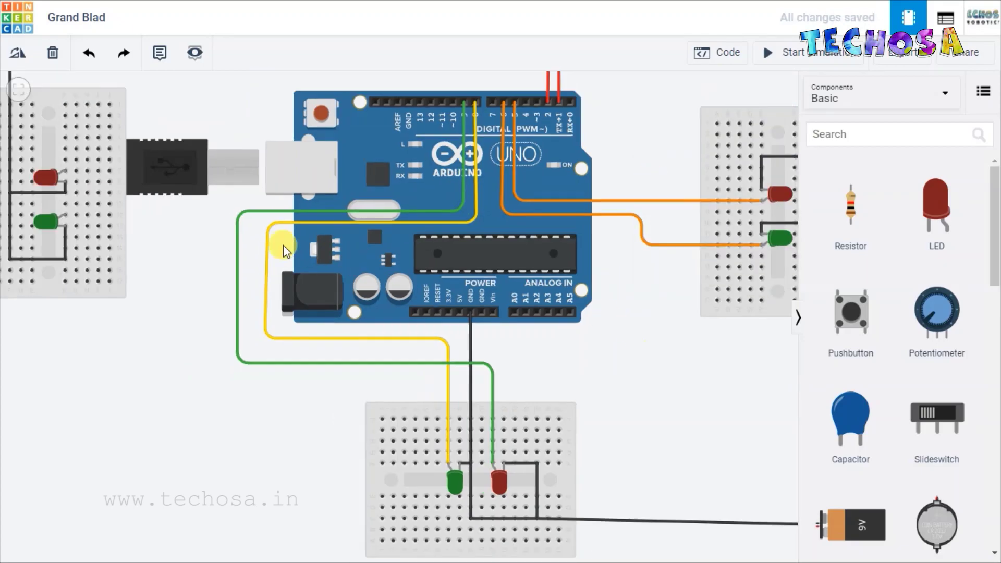
click(236, 242)
click(678, 119)
click(663, 182)
Route a wire from the red LED's anode on the breadboard beside the USB plug, above the Arduino, to digital pin 3.
drag(663, 182, 755, 339)
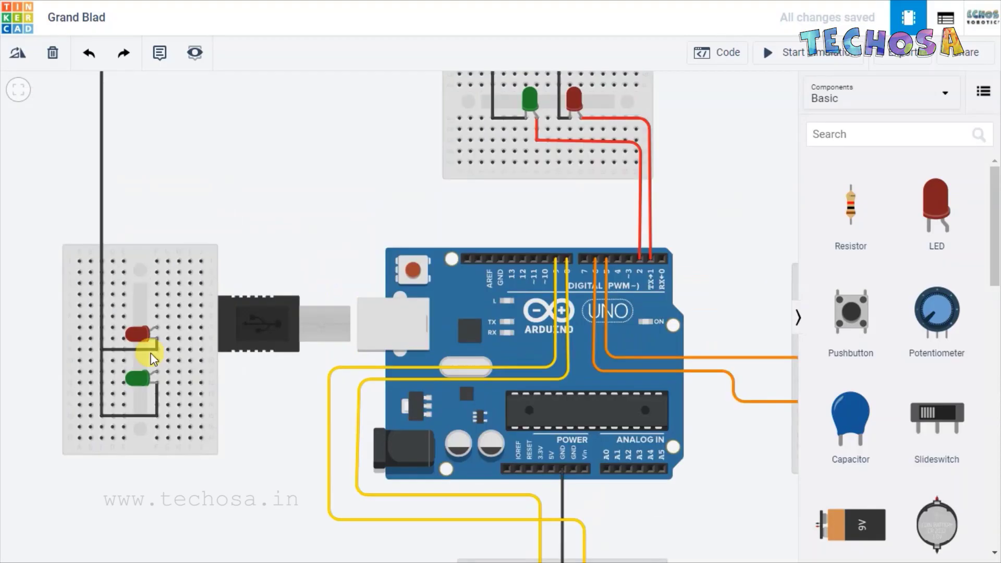
scroll(289, 229, up, 1)
scroll(288, 229, up, 1)
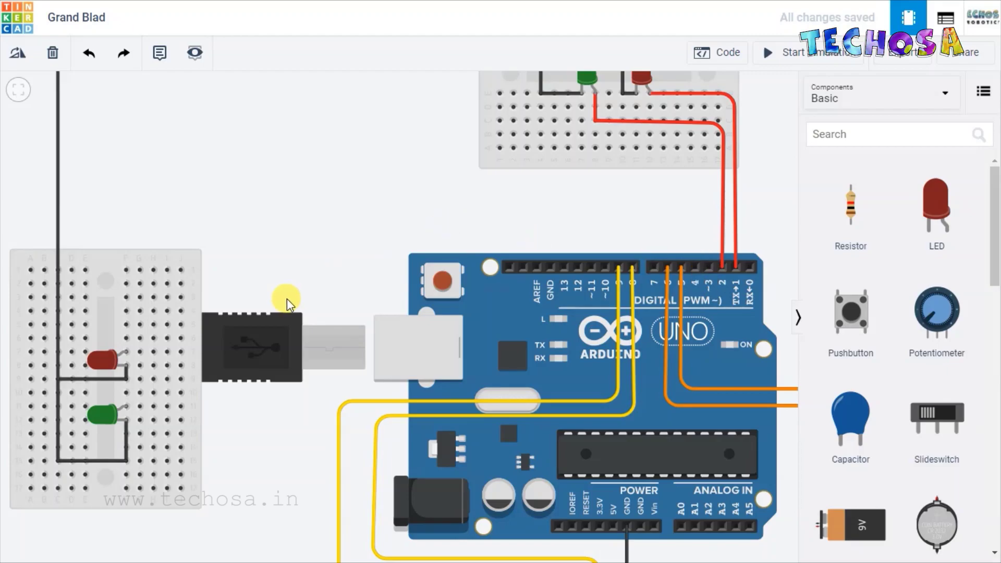
click(125, 353)
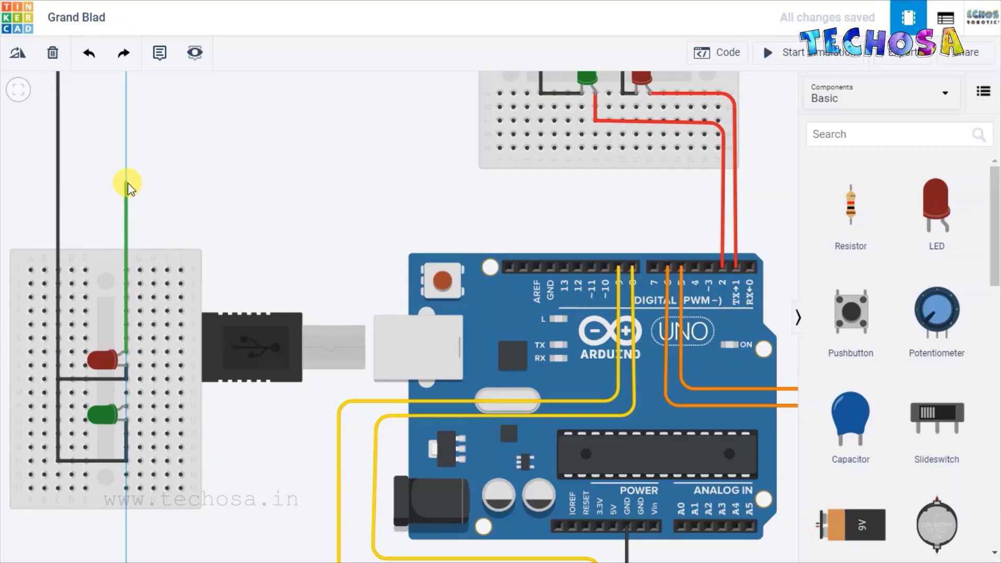
click(128, 184)
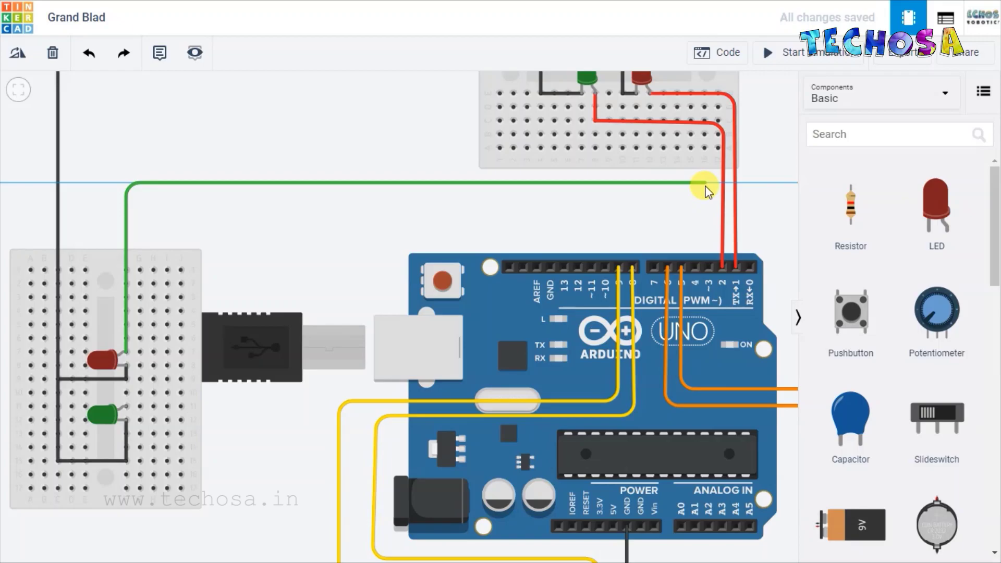
click(708, 185)
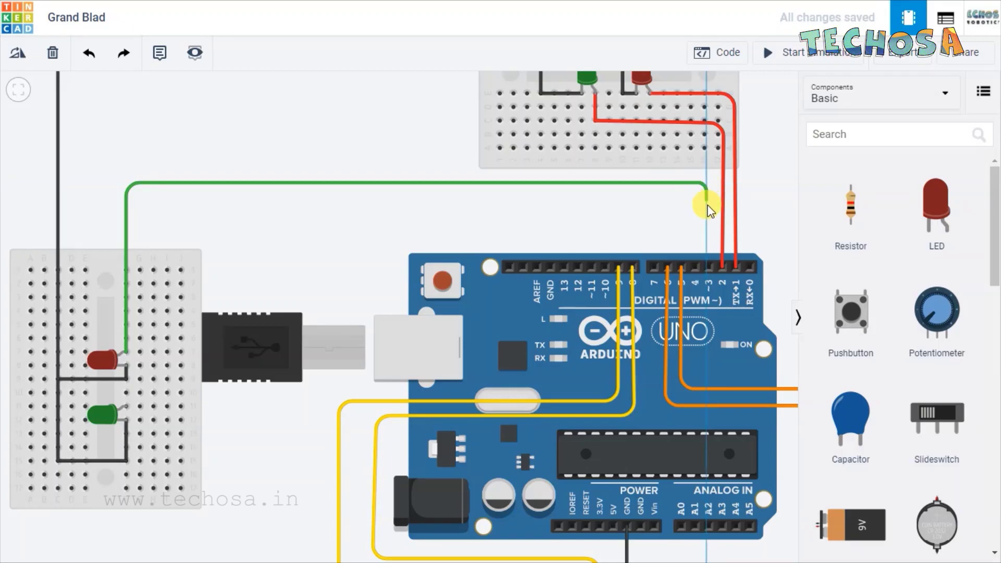
click(709, 265)
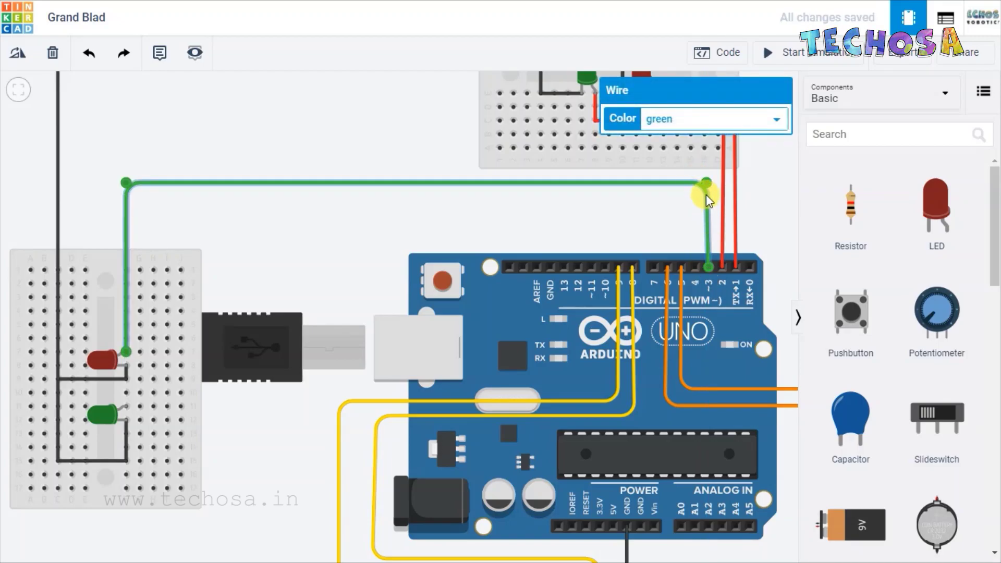
drag(706, 195, 713, 198)
Color the wire to digital pin 3 pink.
click(696, 119)
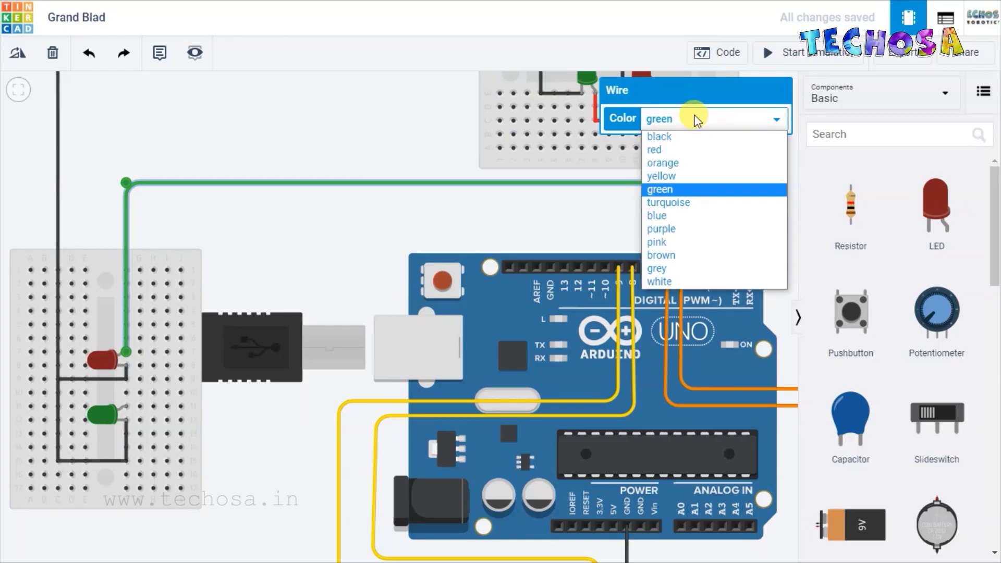
click(669, 242)
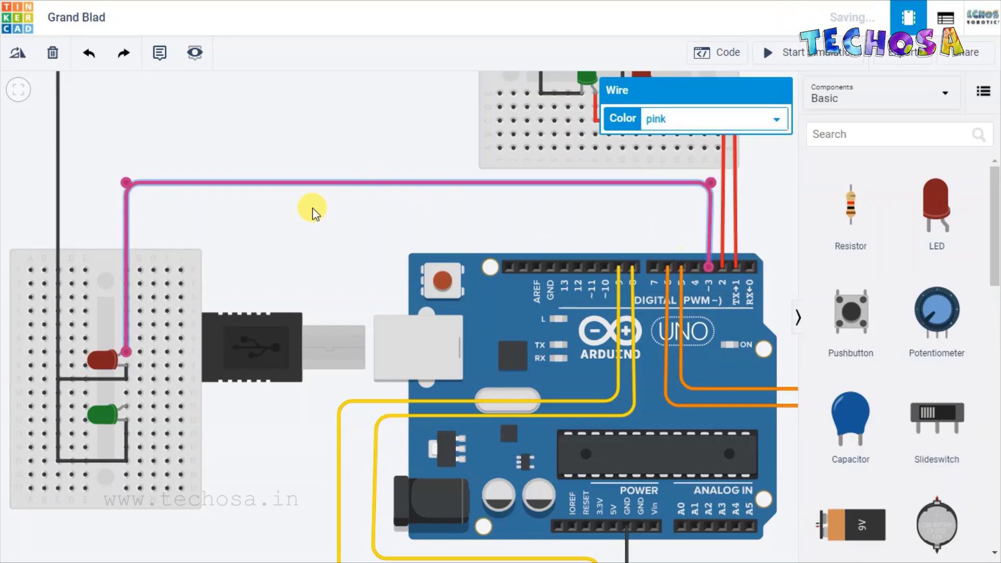
click(241, 238)
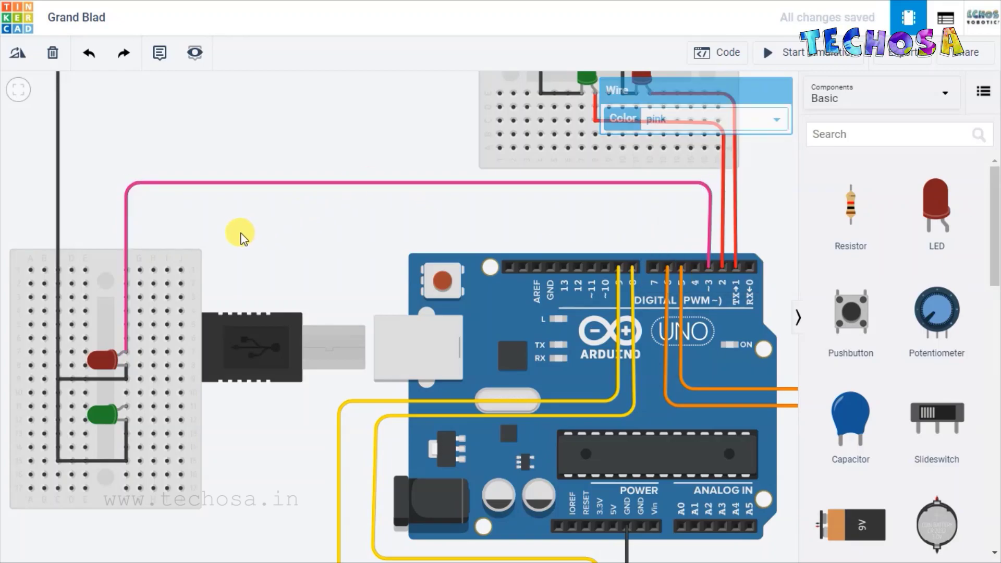
Route a wire from the green LED's anode on the same breadboard, inside the pink wire, to digital pin 4.
click(127, 408)
click(189, 405)
click(189, 200)
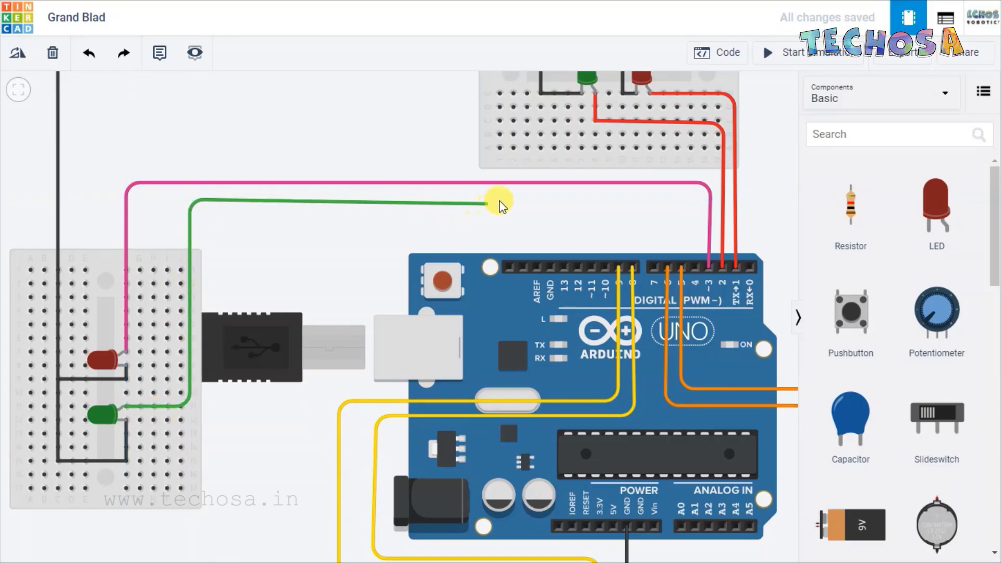
click(693, 200)
click(696, 265)
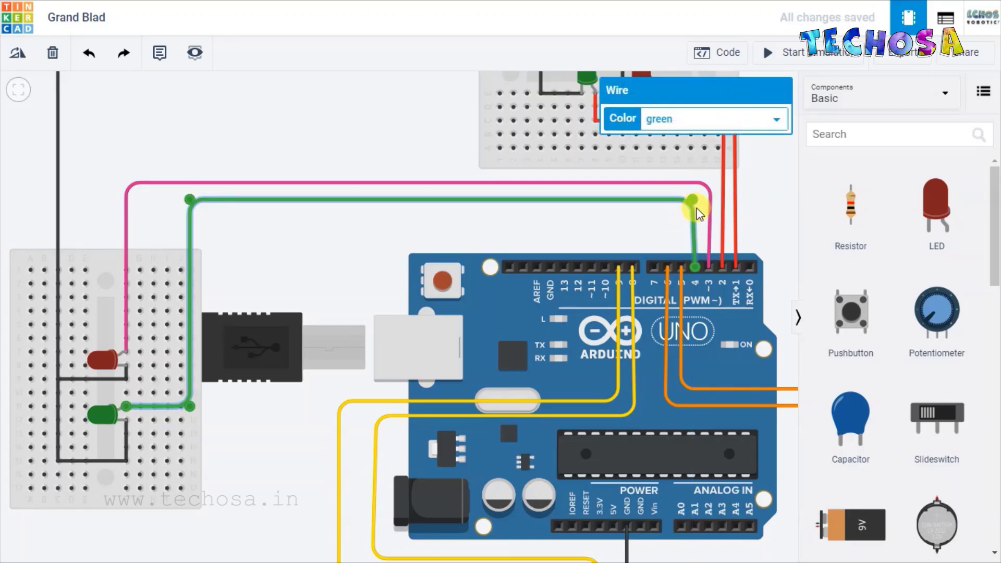
Color the wire to digital pin 4 pink.
click(665, 122)
click(665, 240)
click(287, 243)
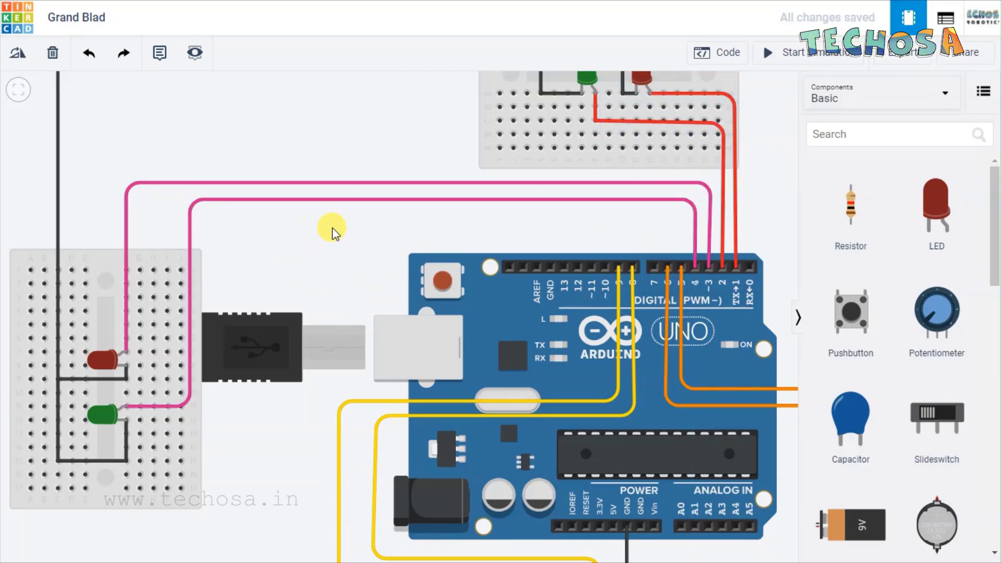
Open the block code editor and stack two HIGH/LOW set pin blocks in the empty workspace.
scroll(333, 228, down, 5)
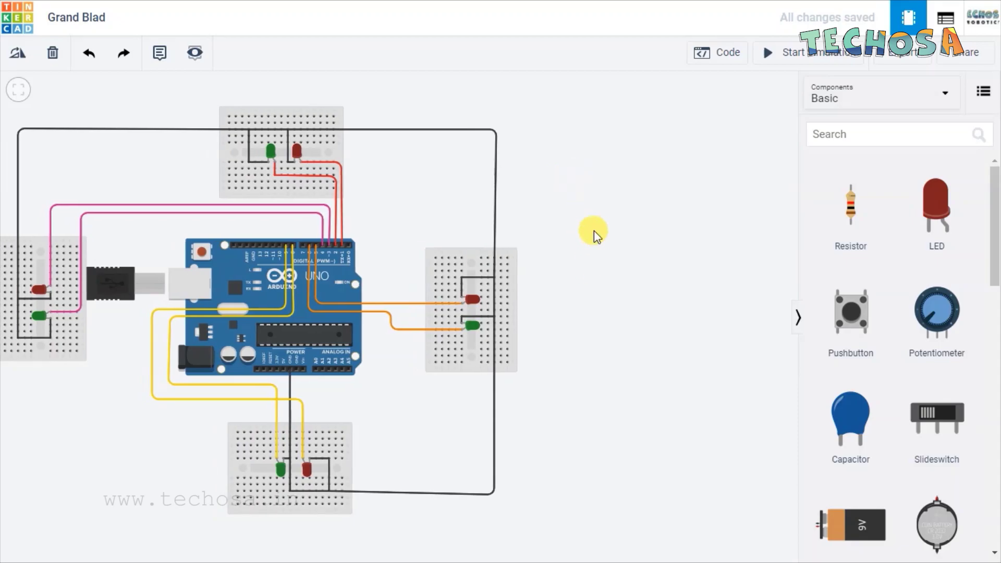
click(697, 59)
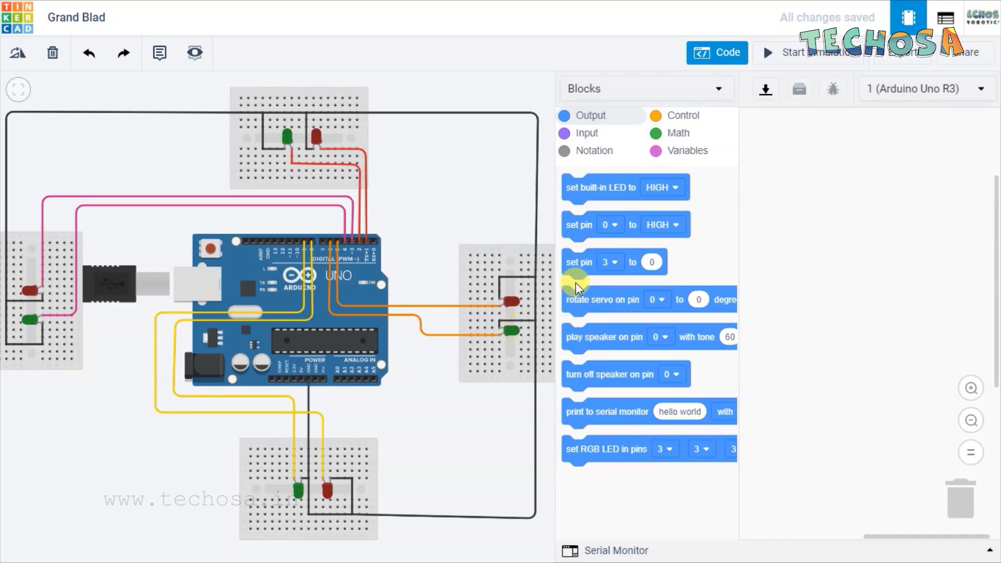
drag(577, 225, 763, 135)
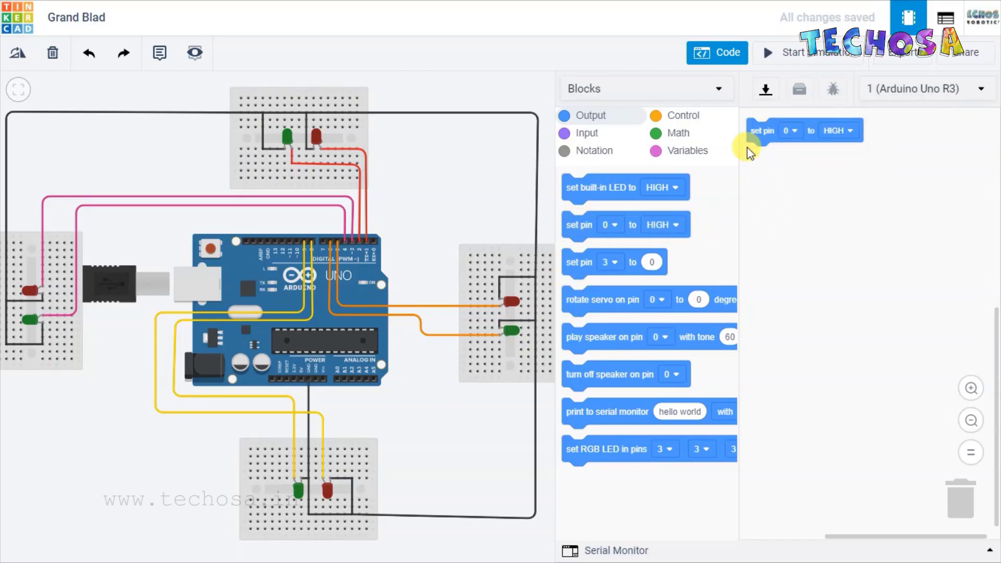
click(291, 148)
click(350, 171)
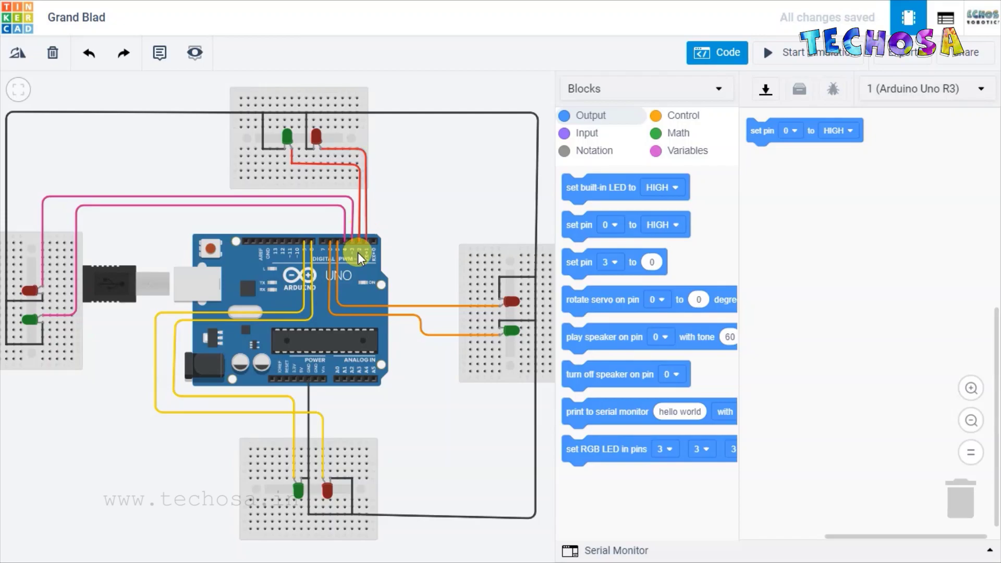
scroll(358, 252, up, 3)
scroll(356, 252, up, 2)
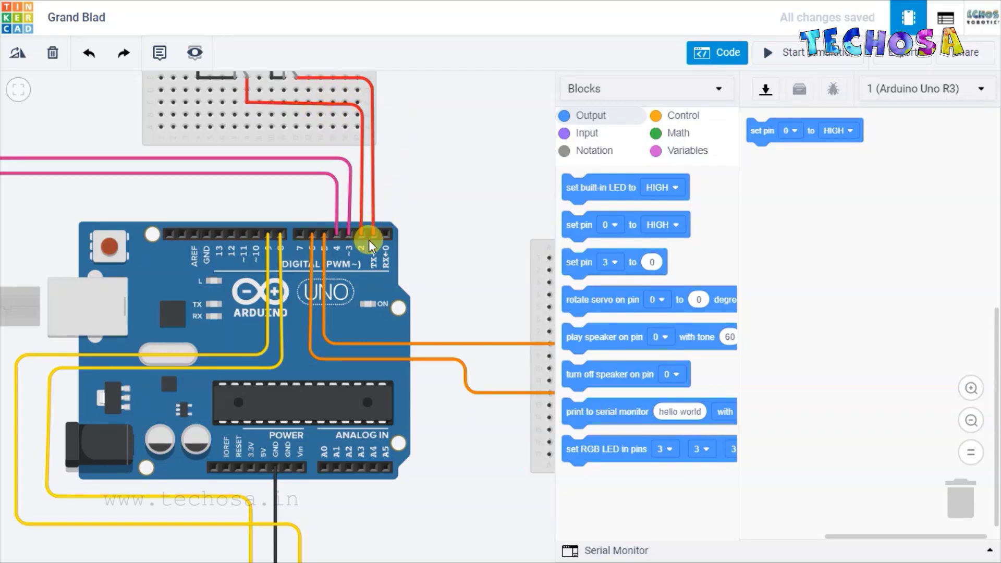
scroll(407, 166, down, 2)
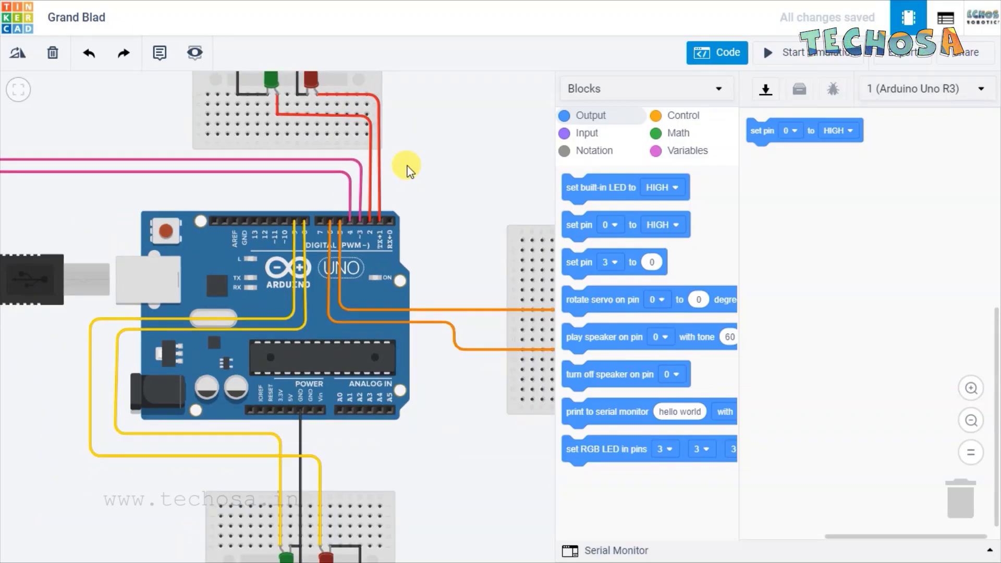
scroll(408, 165, down, 3)
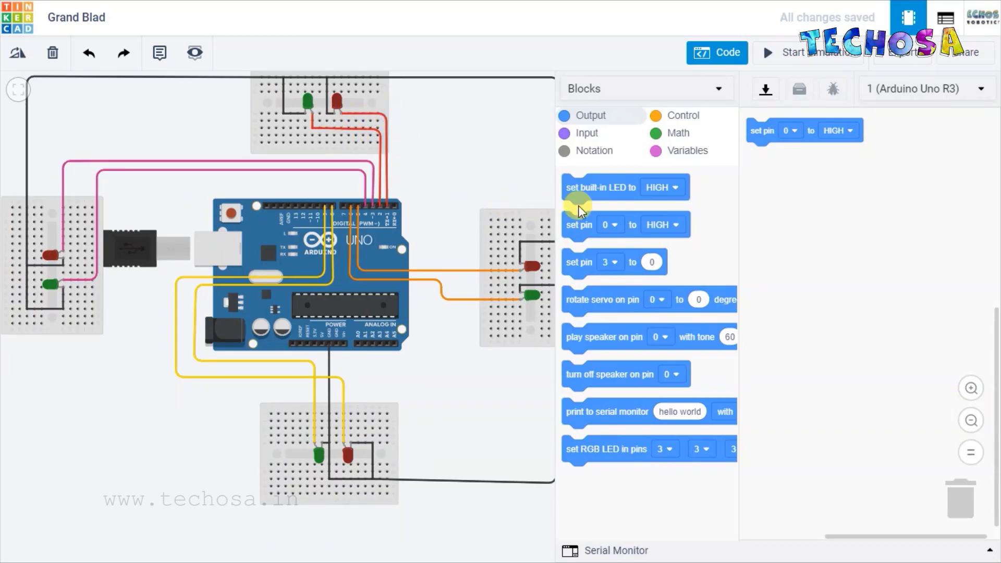
drag(571, 225, 761, 158)
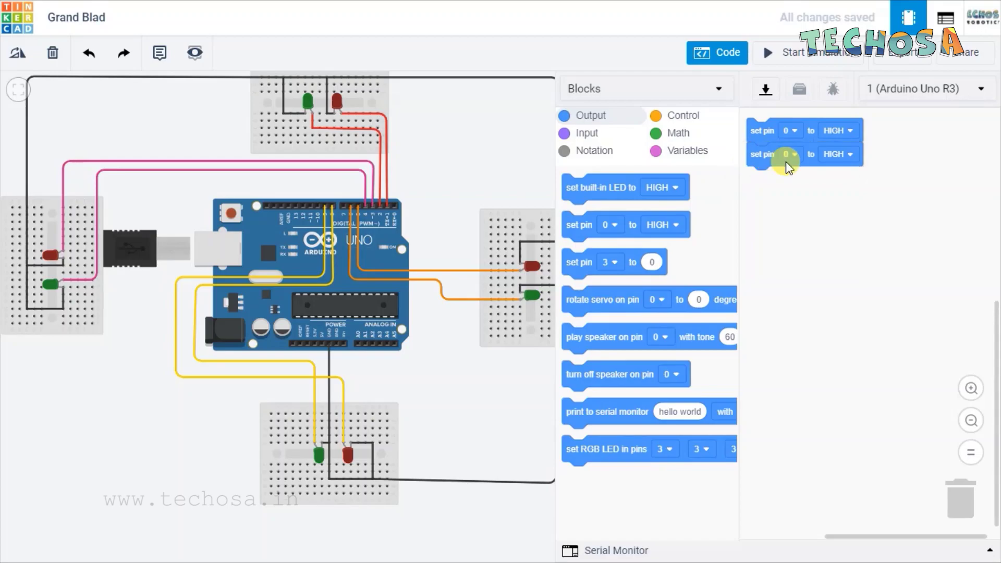
Assign pin 1 to the first set pin block and pin 2 to the second.
click(794, 130)
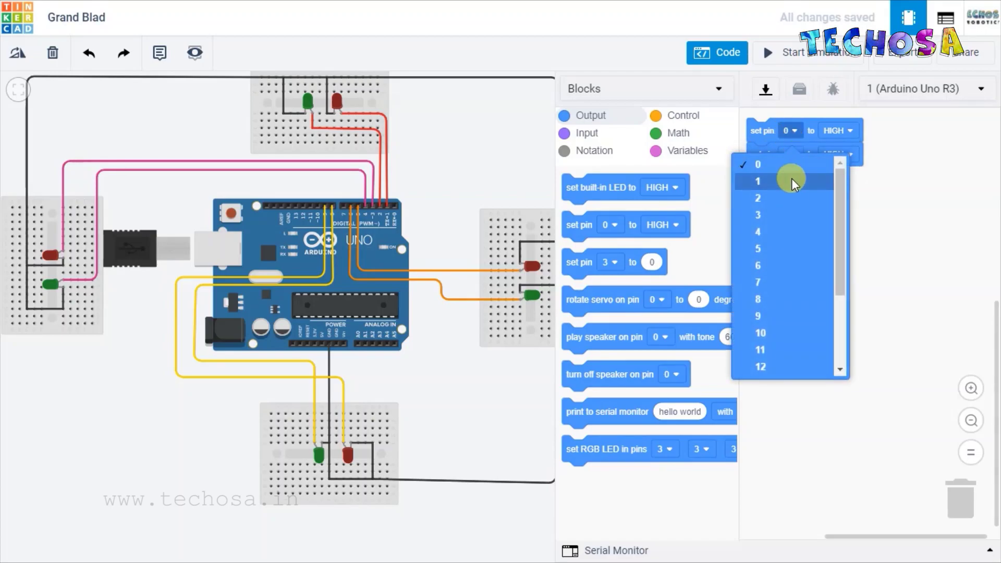
click(792, 180)
click(792, 155)
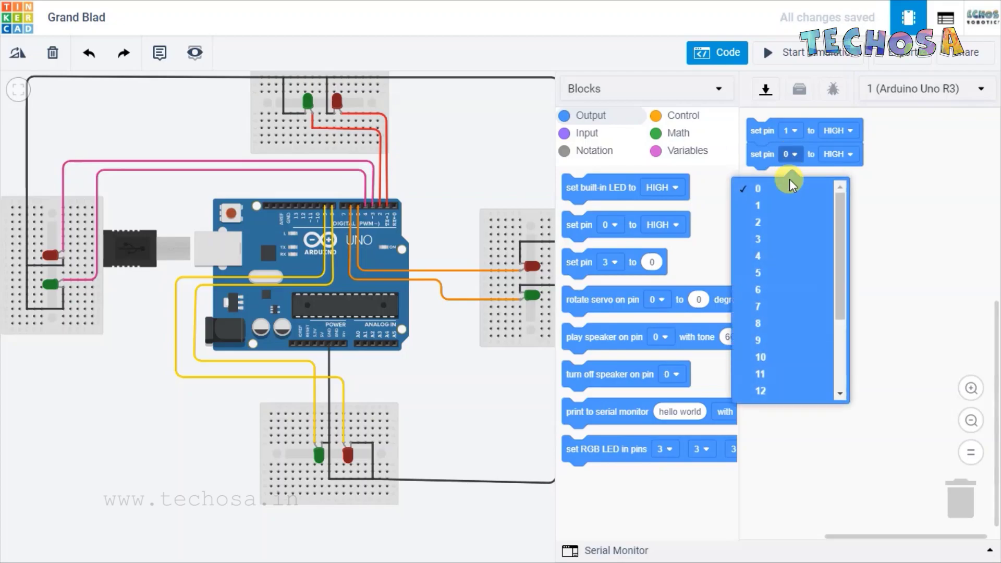
click(782, 220)
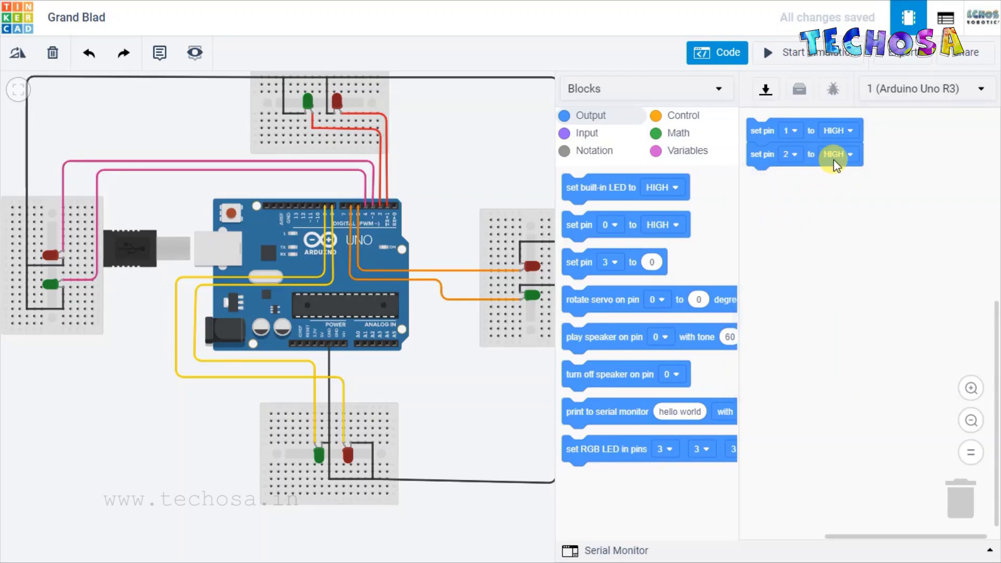
Set pin 1 to LOW and keep pin 2 at HIGH in the two blocks.
click(841, 132)
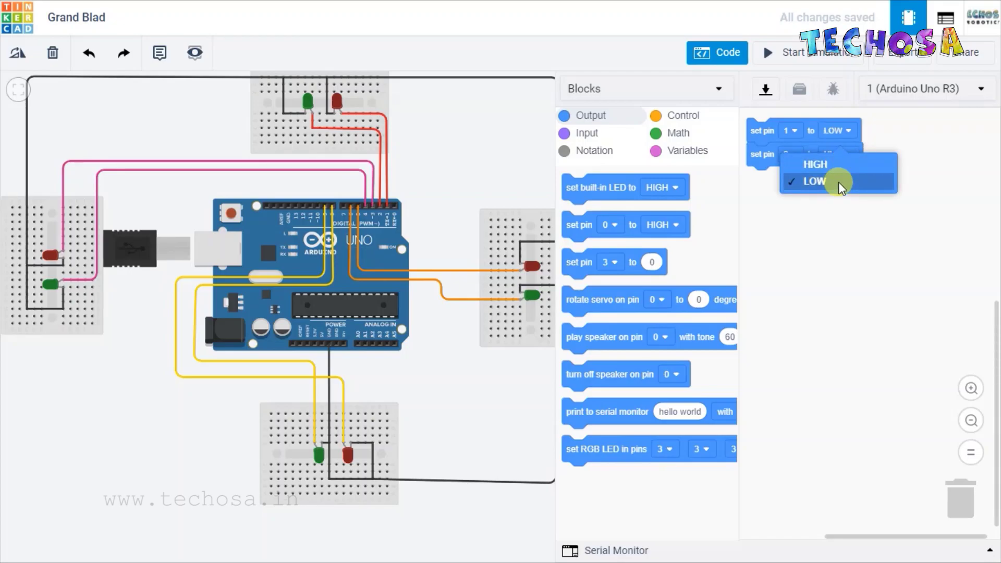
click(838, 182)
click(842, 153)
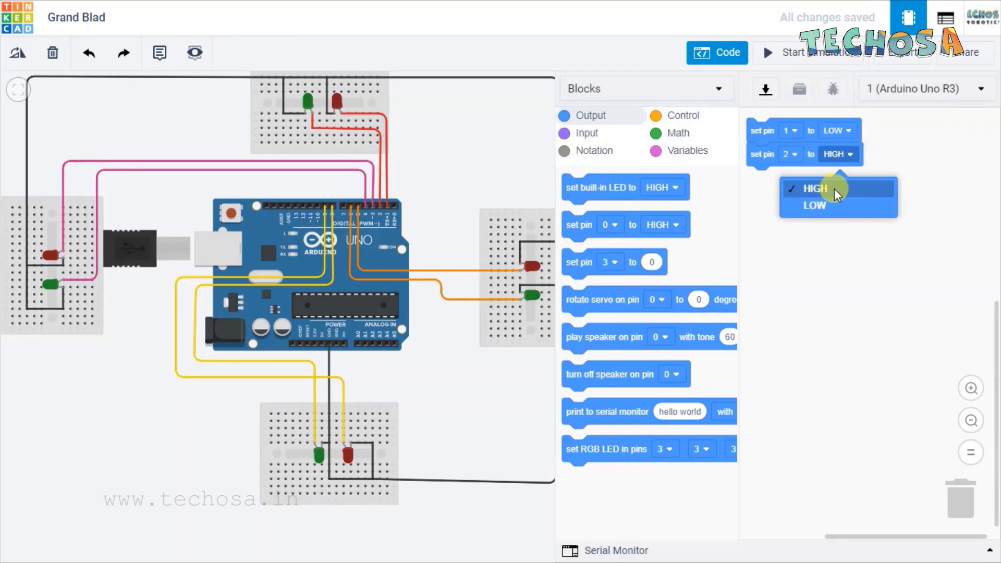
click(835, 188)
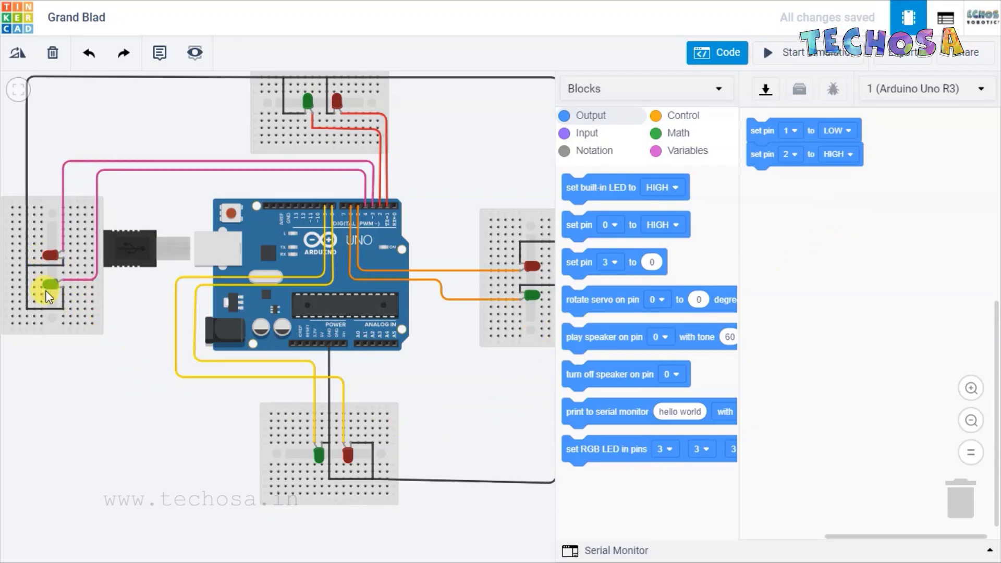
Attach two more HIGH/LOW set pin blocks beneath the pin 2 block.
click(628, 262)
click(574, 227)
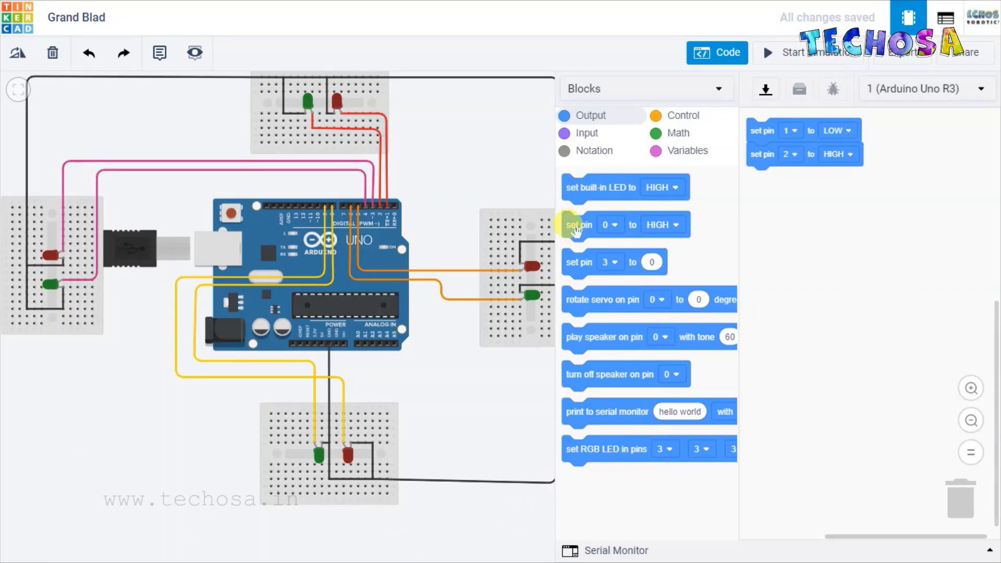
drag(576, 232, 763, 179)
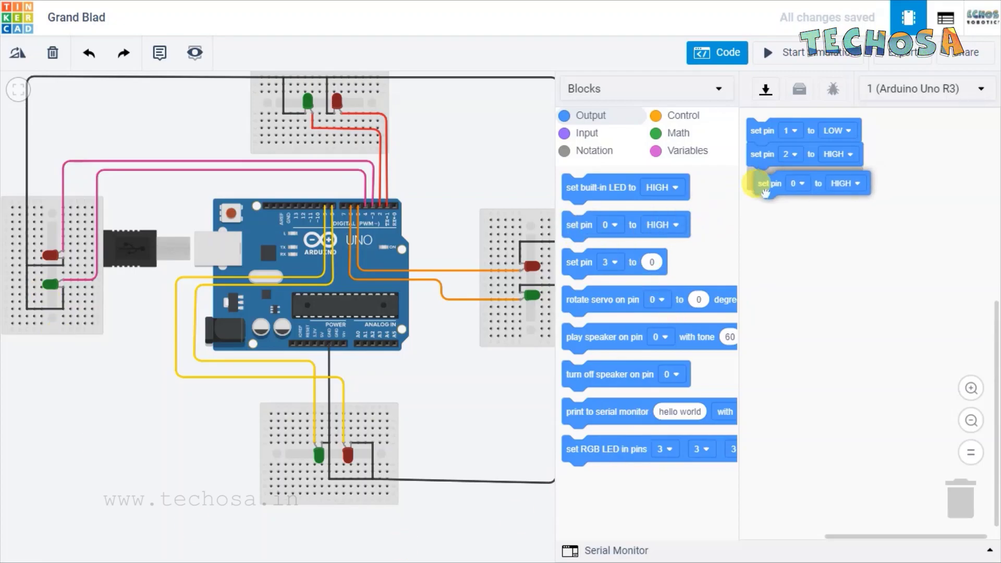
drag(567, 224, 755, 206)
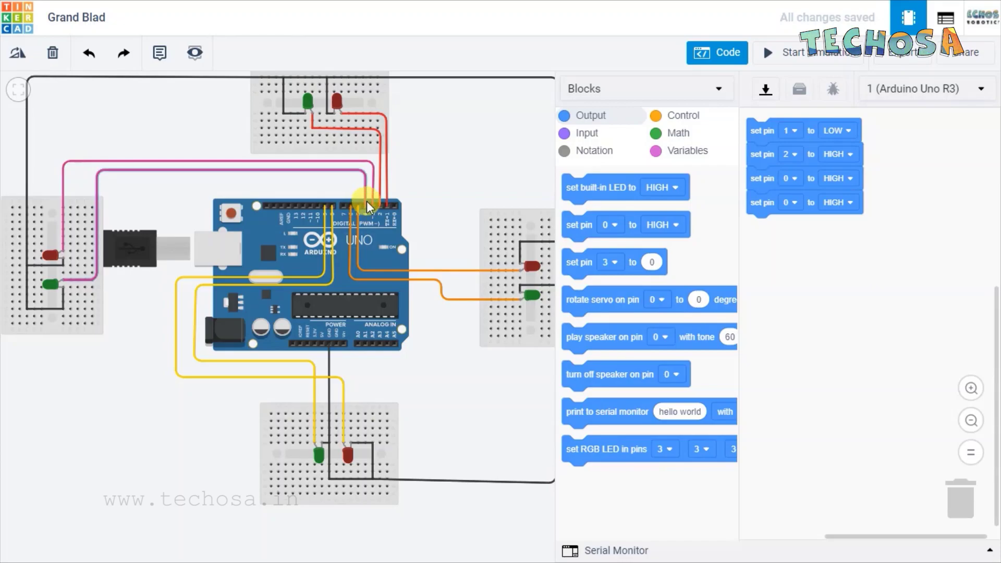
Assign pin 3 to the third set pin block and pin 4 to the fourth.
click(799, 180)
click(774, 264)
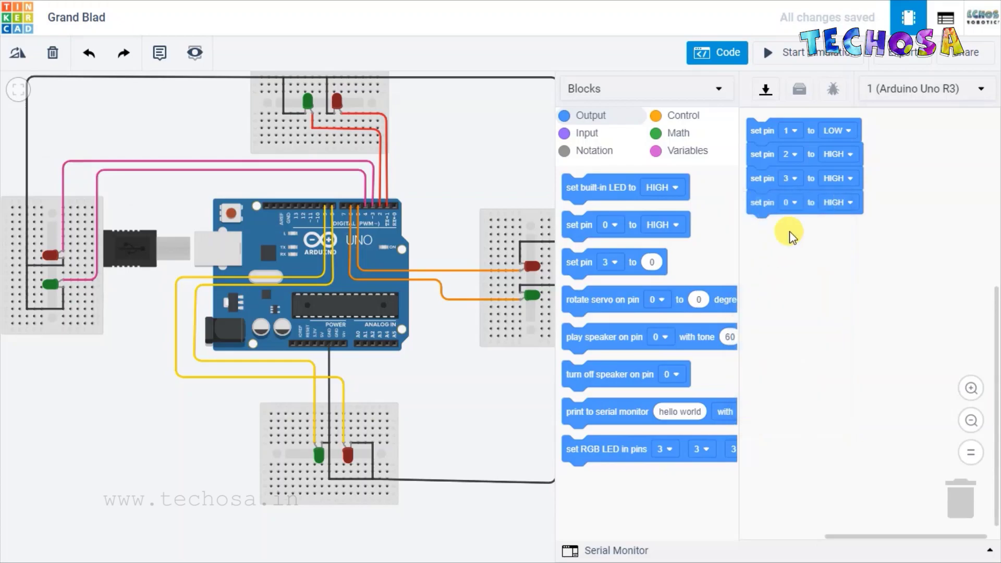
click(788, 203)
click(777, 304)
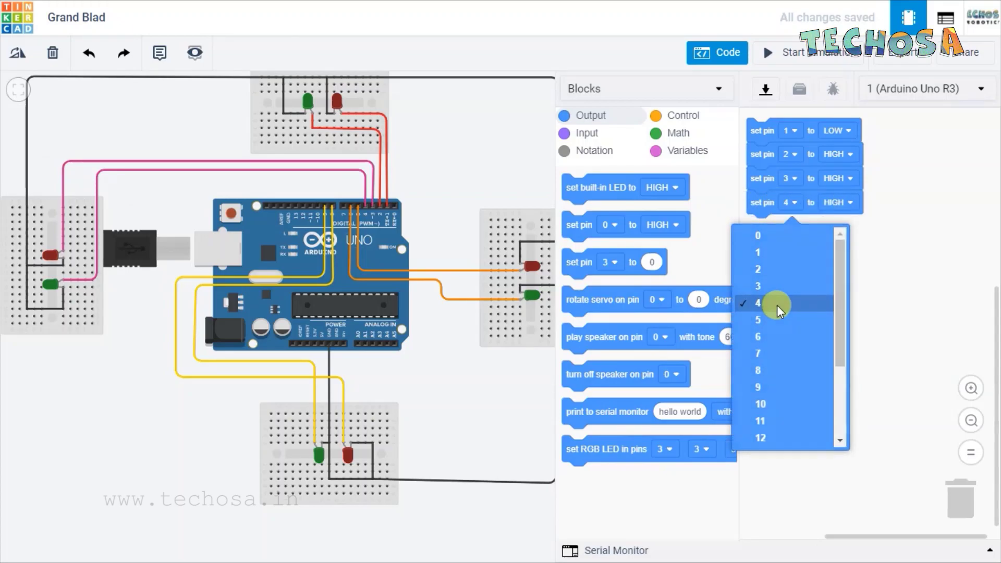
Keep pin 3 at HIGH and set pin 4 to LOW.
click(832, 179)
click(827, 211)
click(839, 202)
click(831, 251)
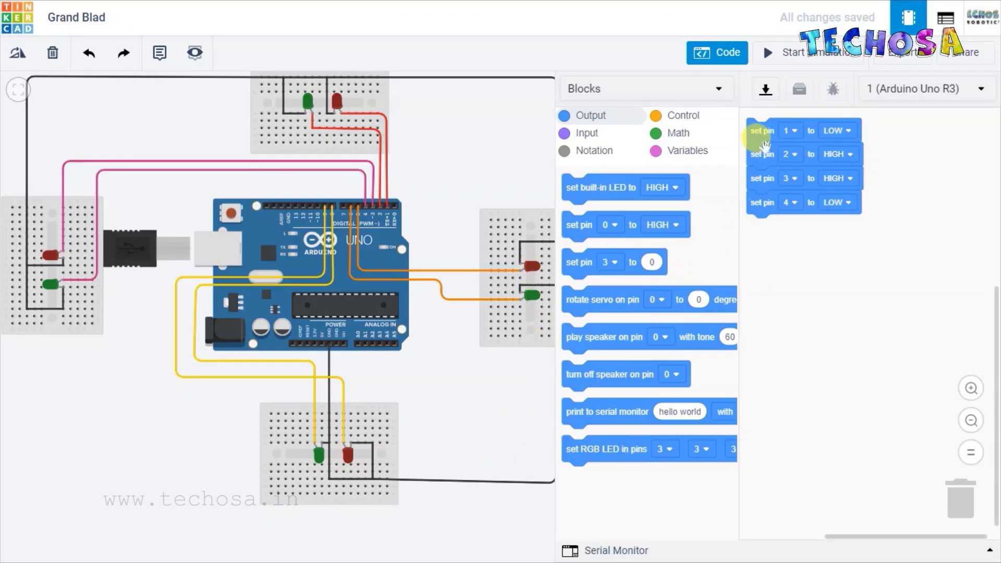
Duplicate the stack of four set pin blocks and attach the copy beneath the pin 4 block.
right_click(763, 129)
click(778, 140)
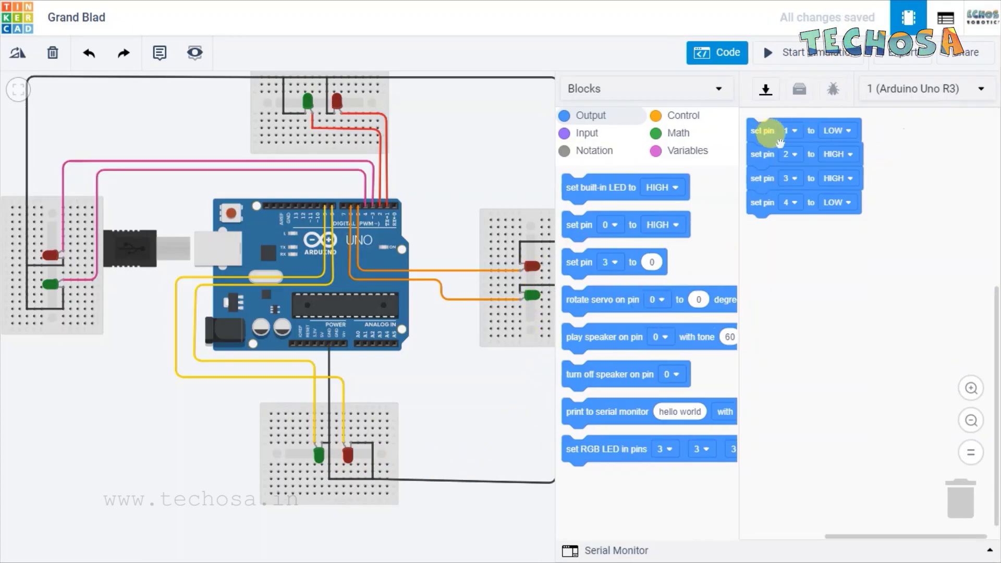
click(746, 218)
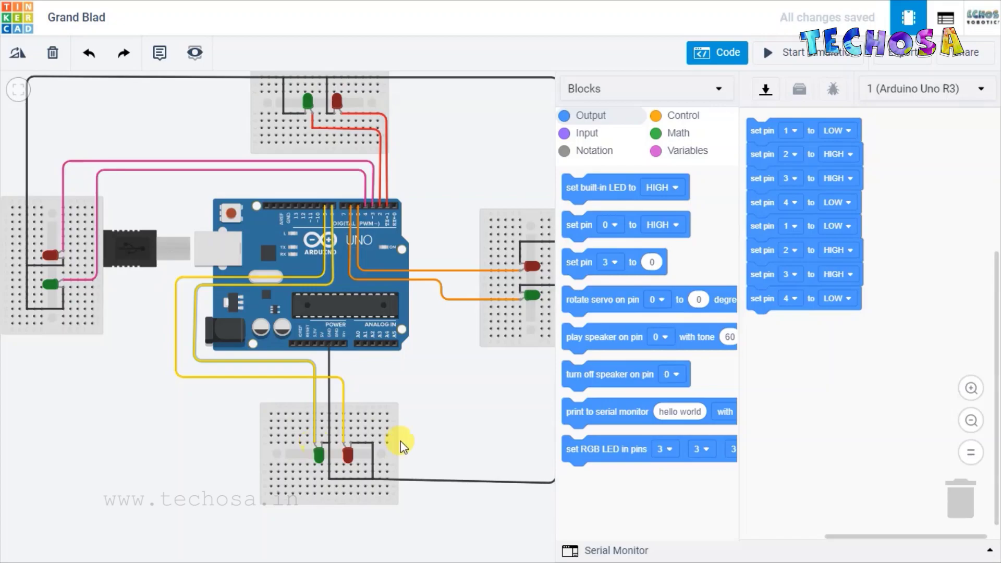
Assign pin 8 to the first and pin 9 to the second of the four duplicated set pin blocks.
click(795, 227)
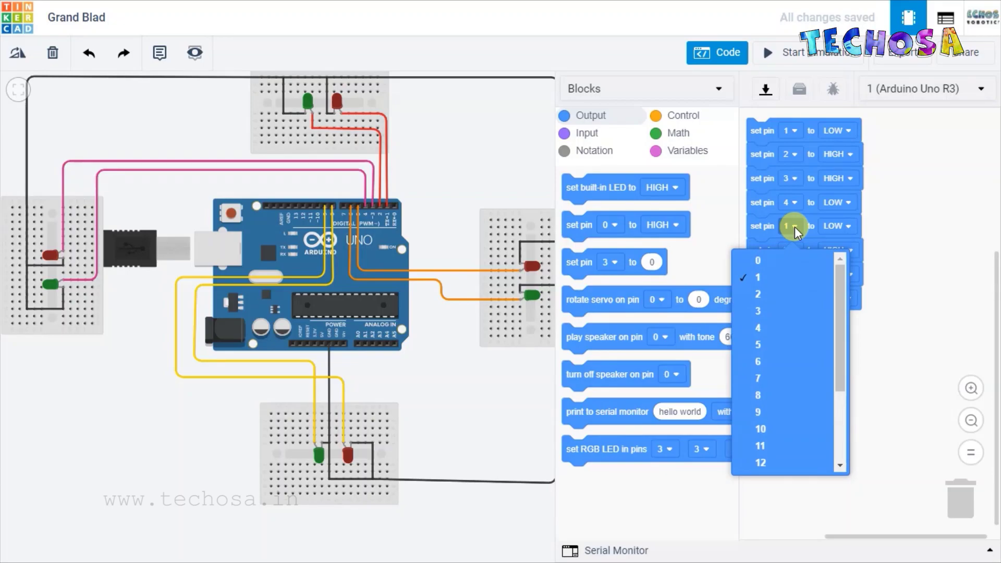
click(780, 399)
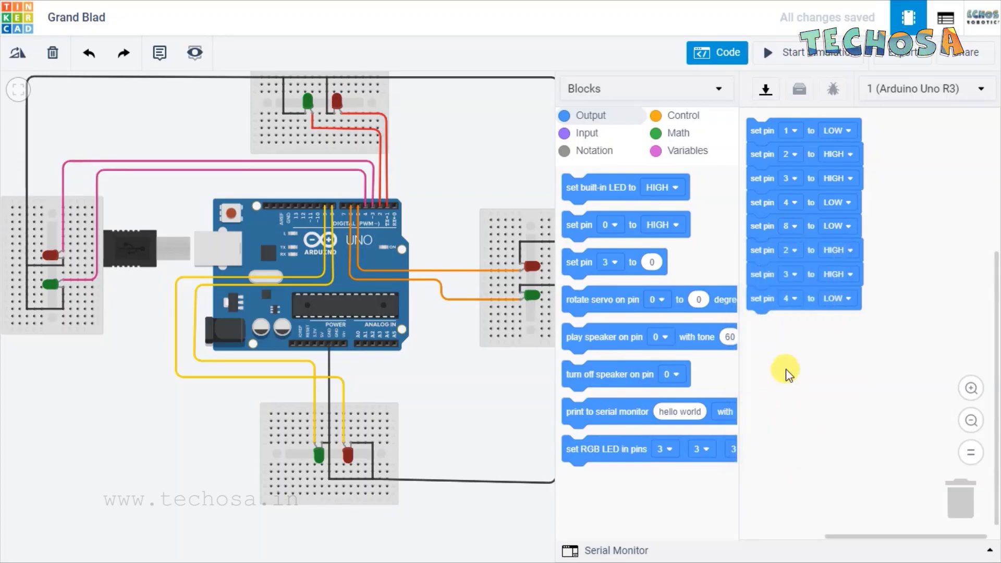
click(792, 246)
click(781, 425)
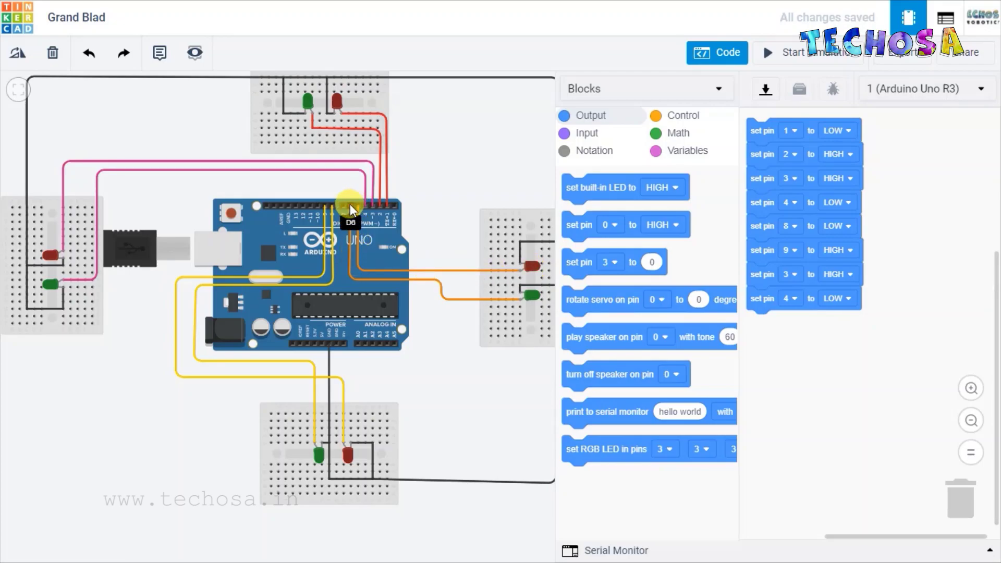
Assign pin 5 to the third duplicated set pin block, kept at HIGH, and pin 6 to the fourth.
click(799, 274)
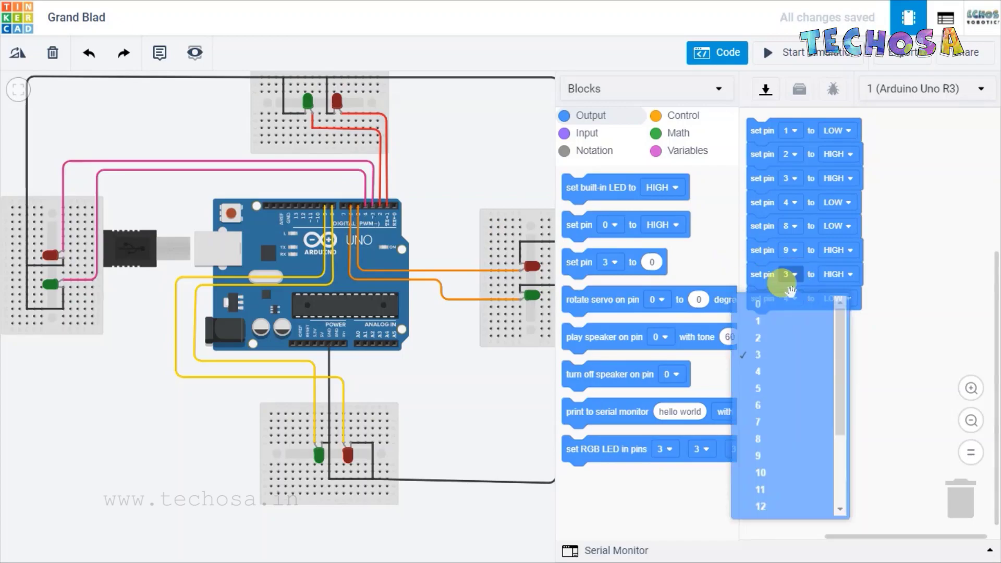
click(783, 393)
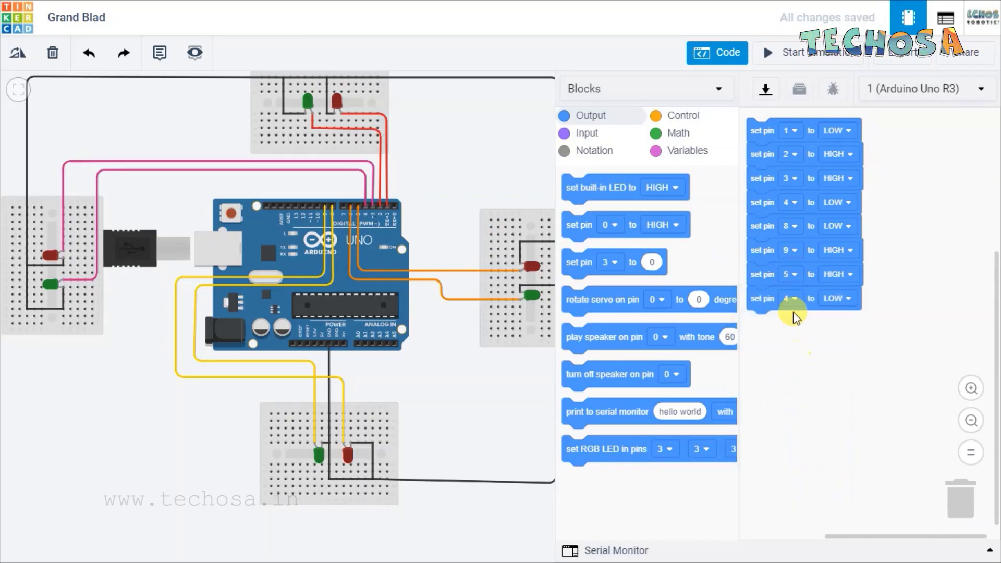
click(851, 274)
click(826, 309)
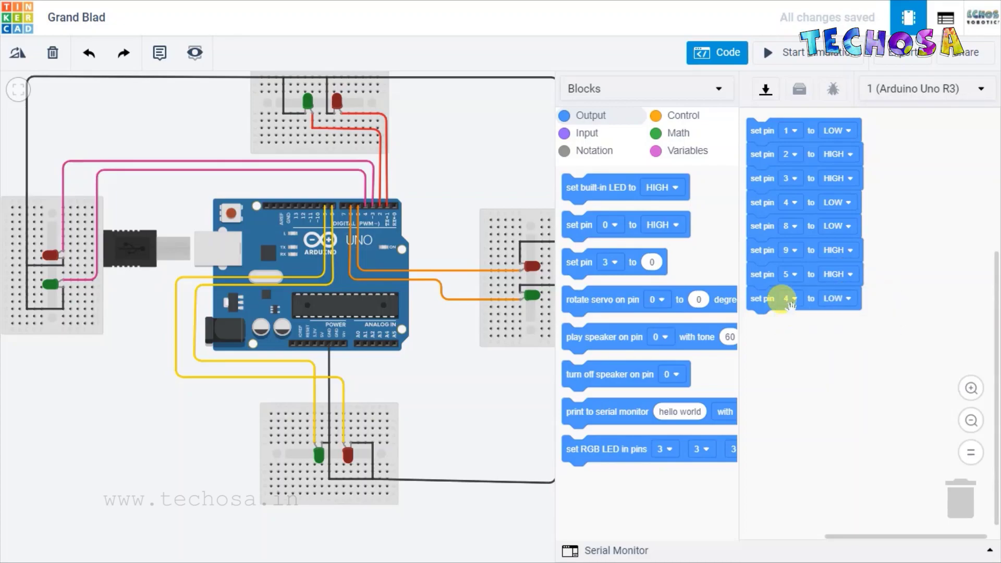
click(789, 299)
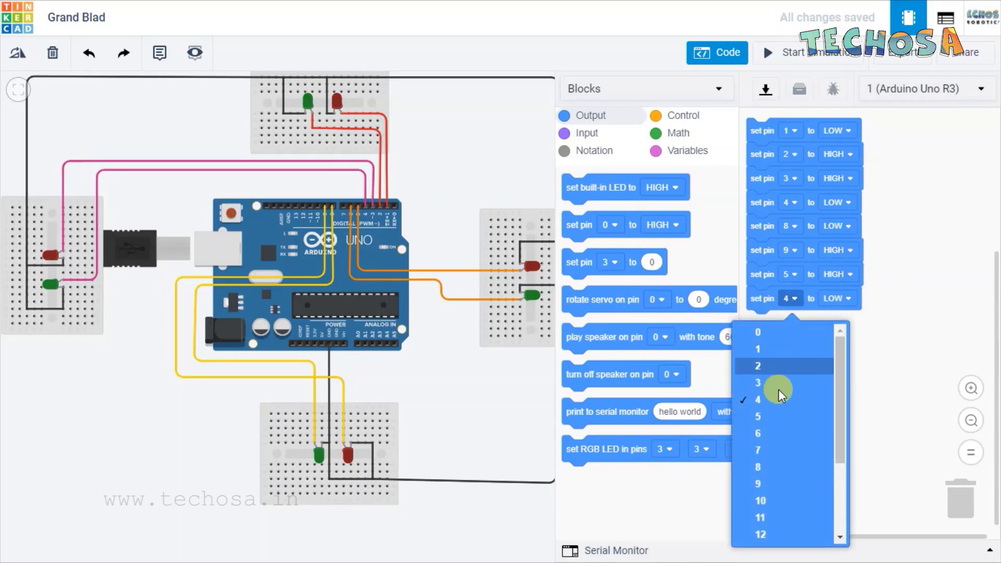
click(763, 435)
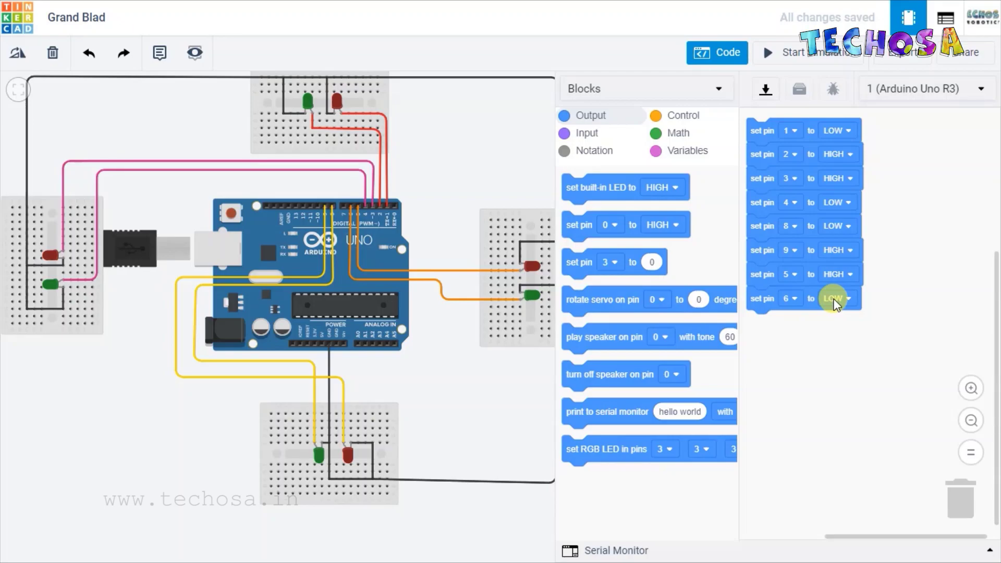
Attach a wait block beneath the pin 6 block and set it to 2 secs.
click(662, 115)
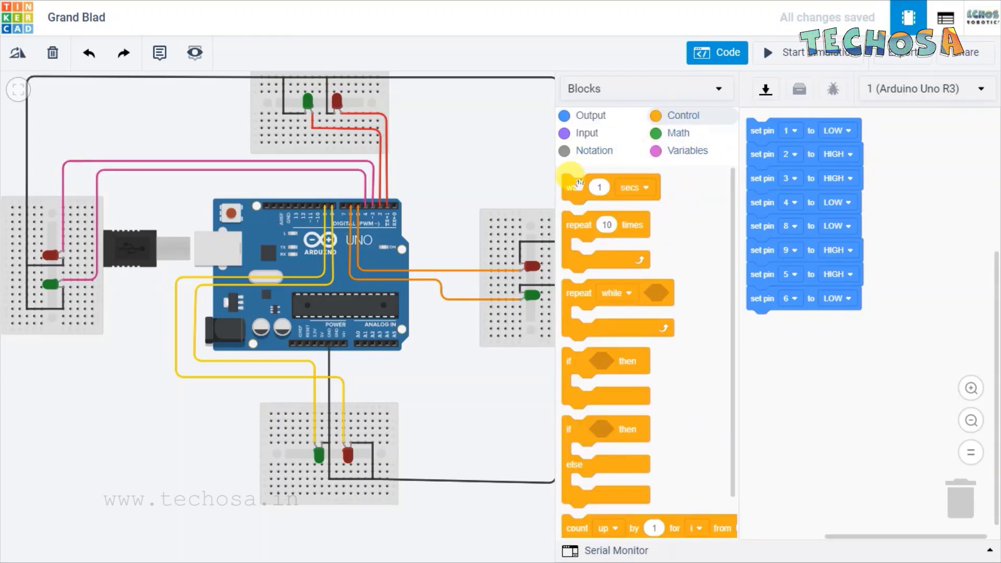
drag(568, 196, 751, 322)
click(783, 323)
text(2)
click(796, 383)
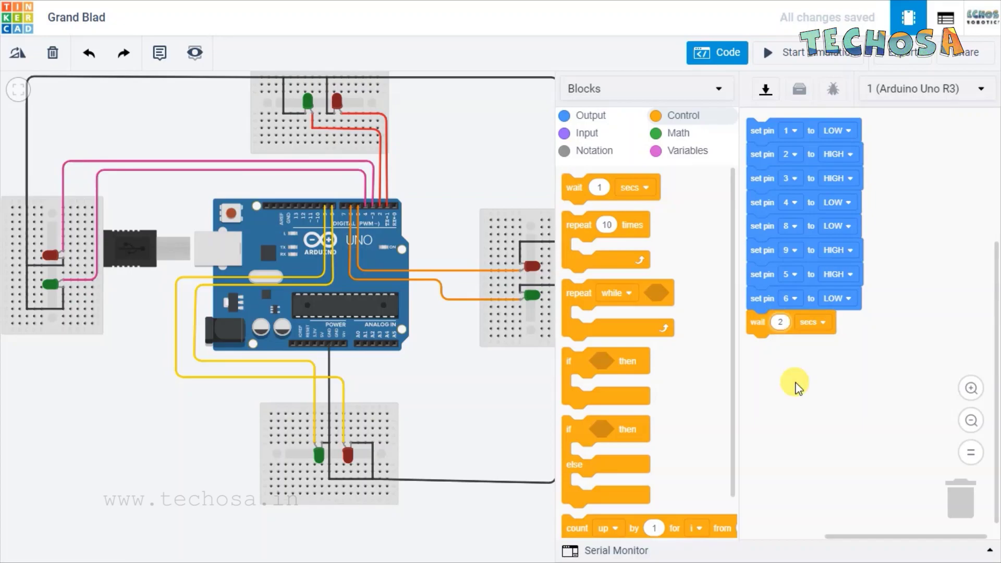
Run the simulation to check which LEDs light on the breadboards, and stop it.
click(575, 114)
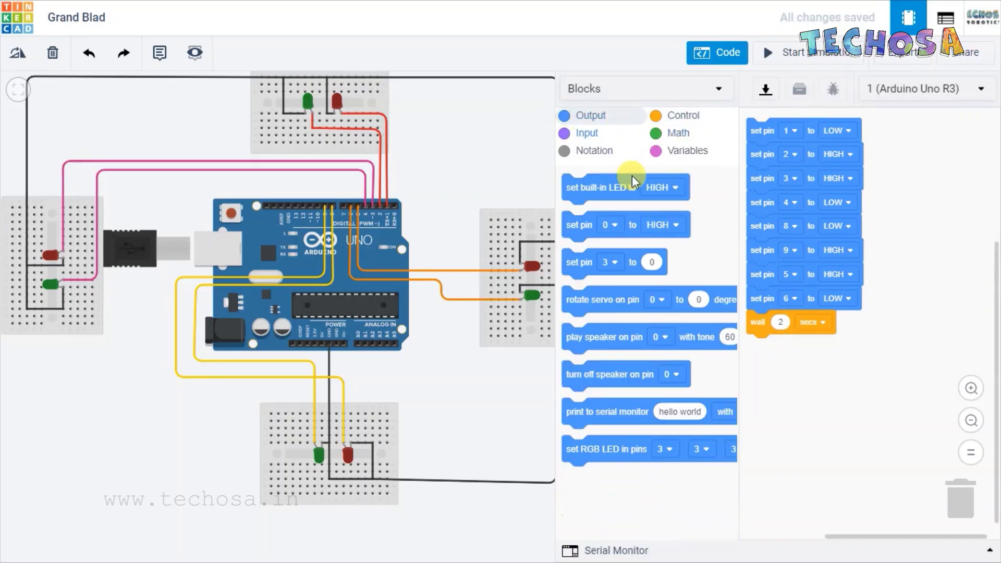
click(806, 57)
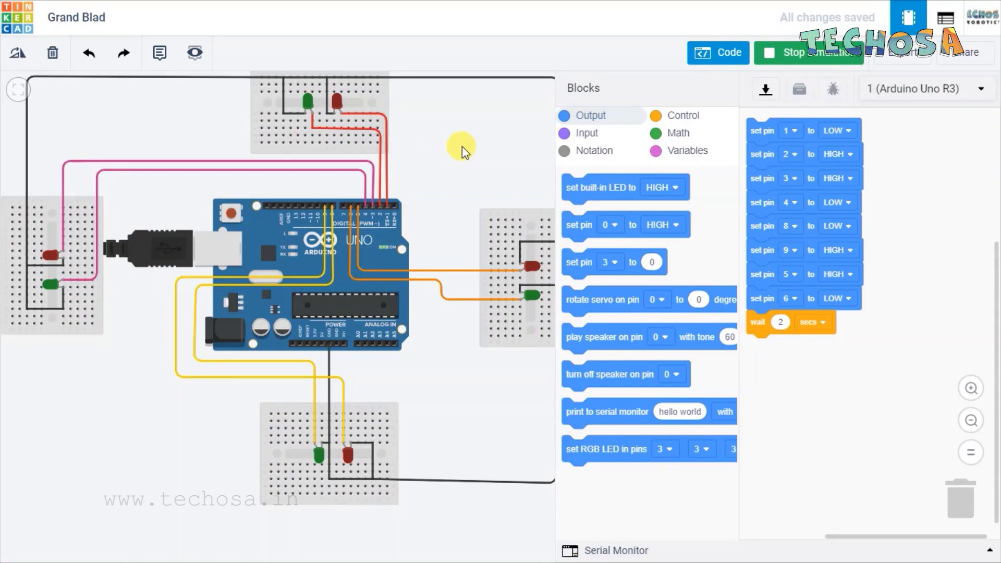
mouse_move(311, 100)
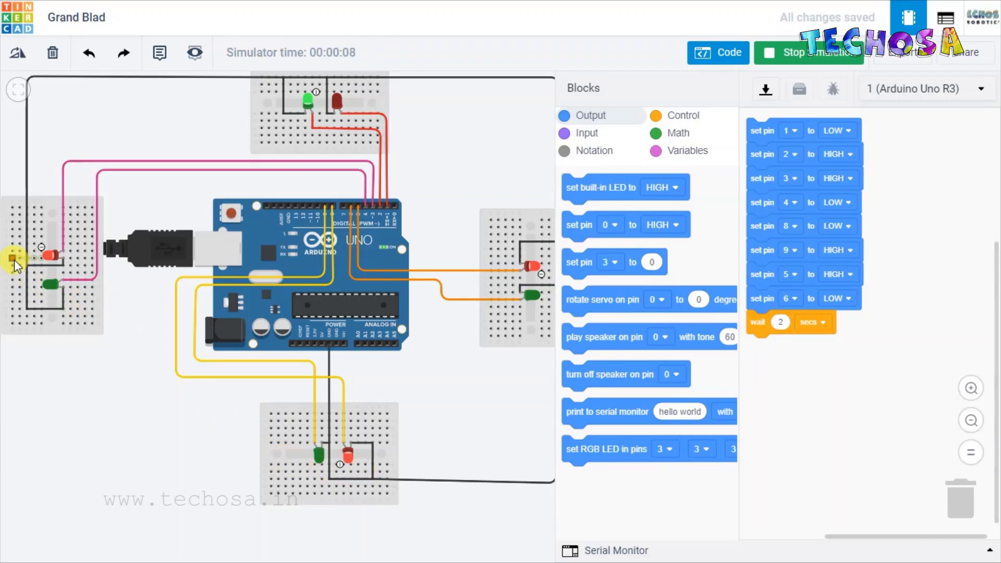
click(765, 52)
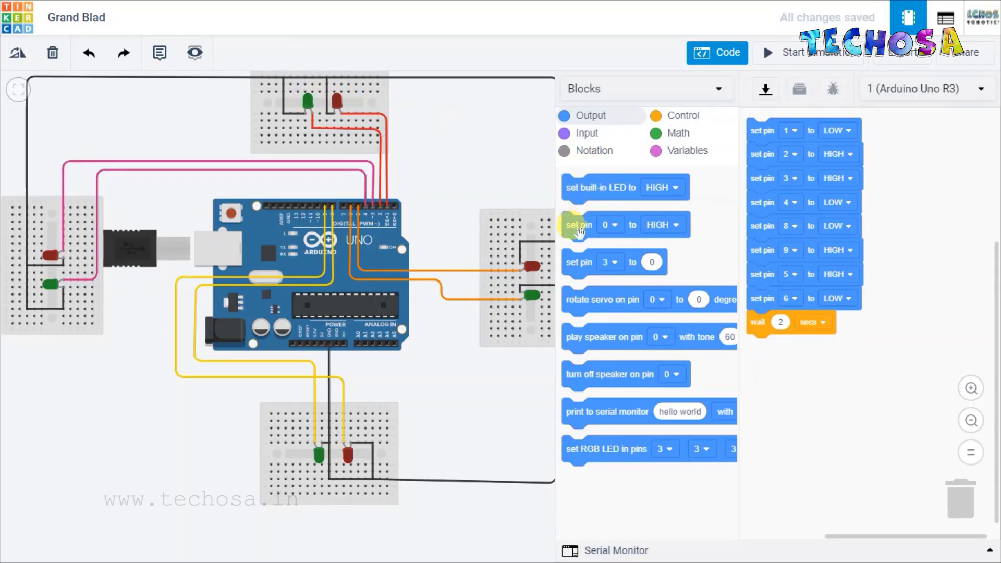
Add two set pin blocks beneath the wait block, with pin 1 at HIGH and pin 2 at LOW.
drag(583, 233, 760, 346)
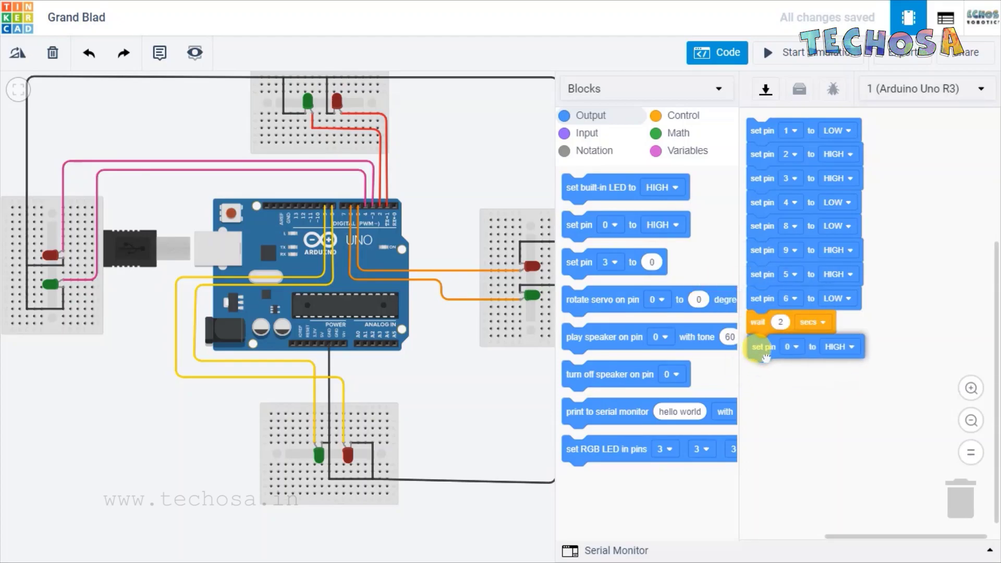
click(797, 346)
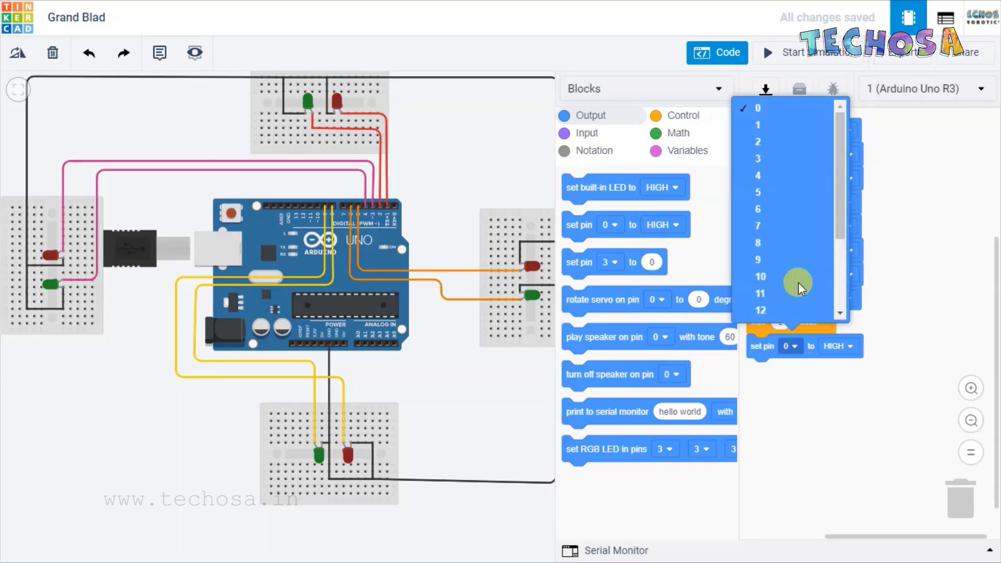
click(775, 131)
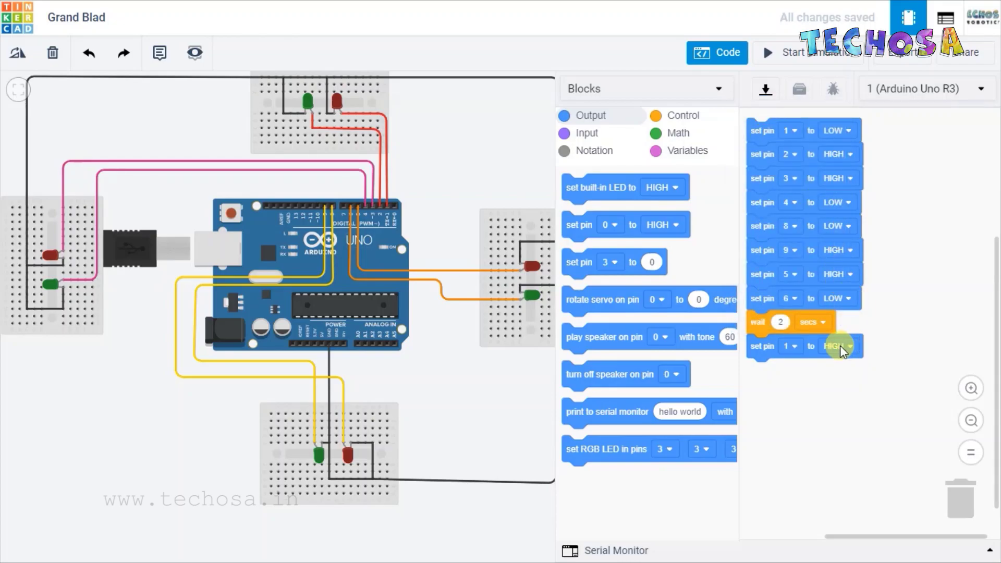
drag(576, 225, 764, 373)
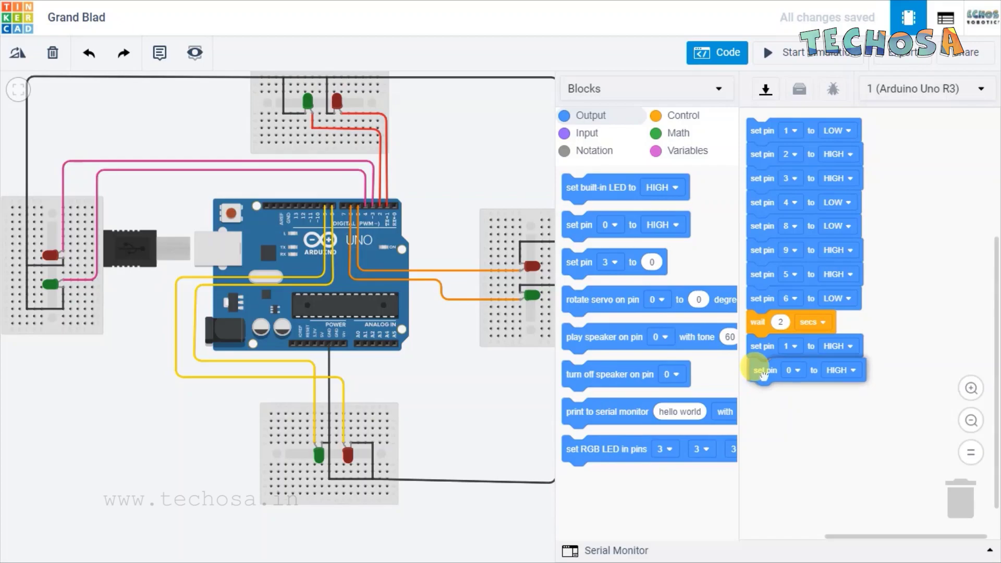
click(793, 368)
click(769, 168)
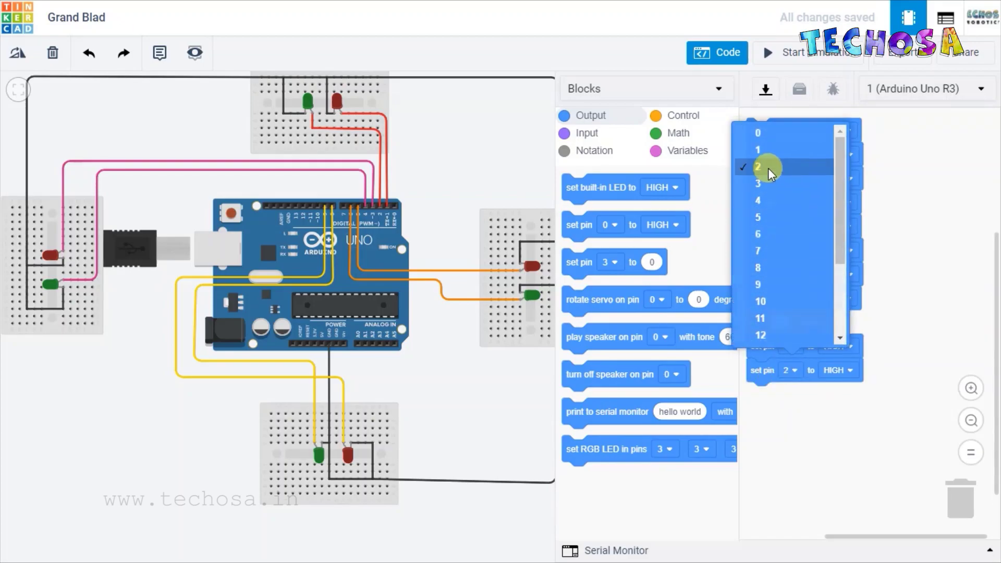
click(844, 374)
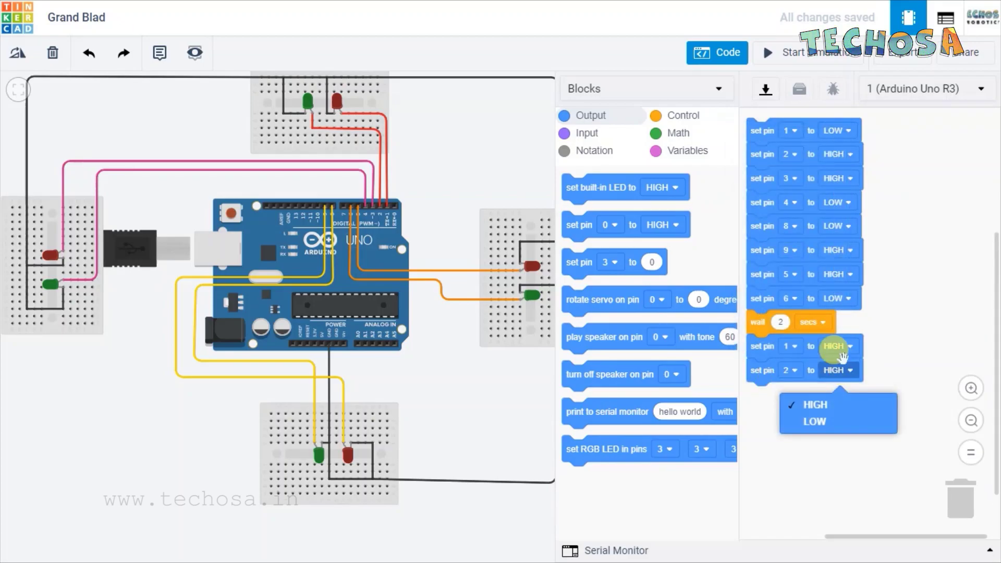
click(843, 427)
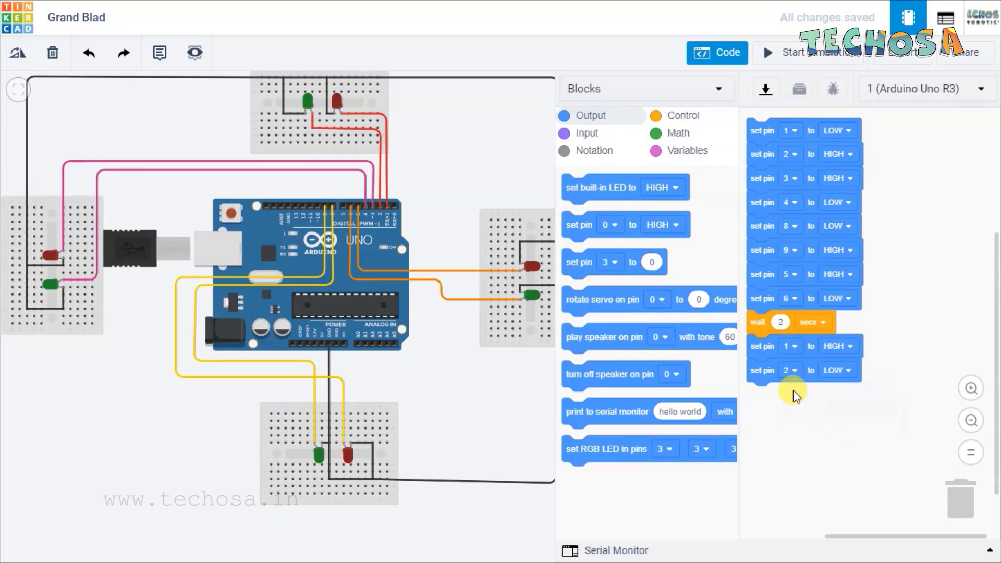
Duplicate the pin 1 and pin 2 blocks below the wait block and attach the copy beneath them.
right_click(759, 336)
click(803, 361)
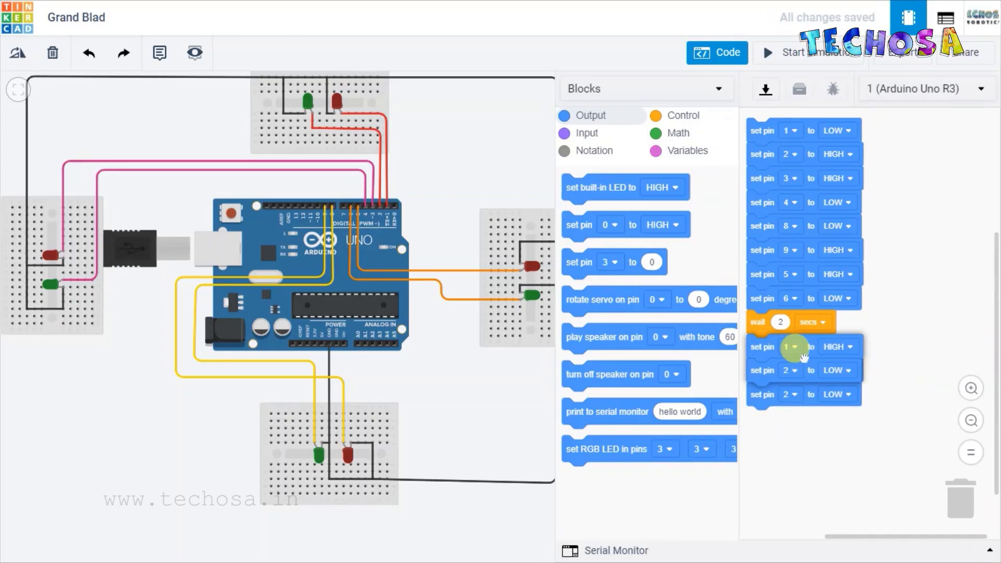
drag(799, 401, 746, 383)
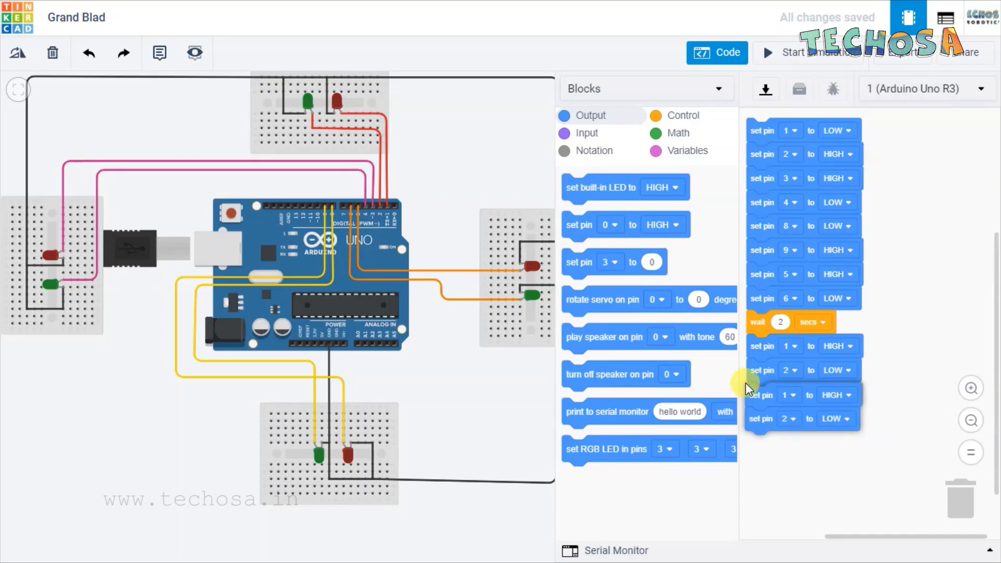
Change the two copied blocks to pin 3 at LOW and pin 4 at HIGH.
click(793, 393)
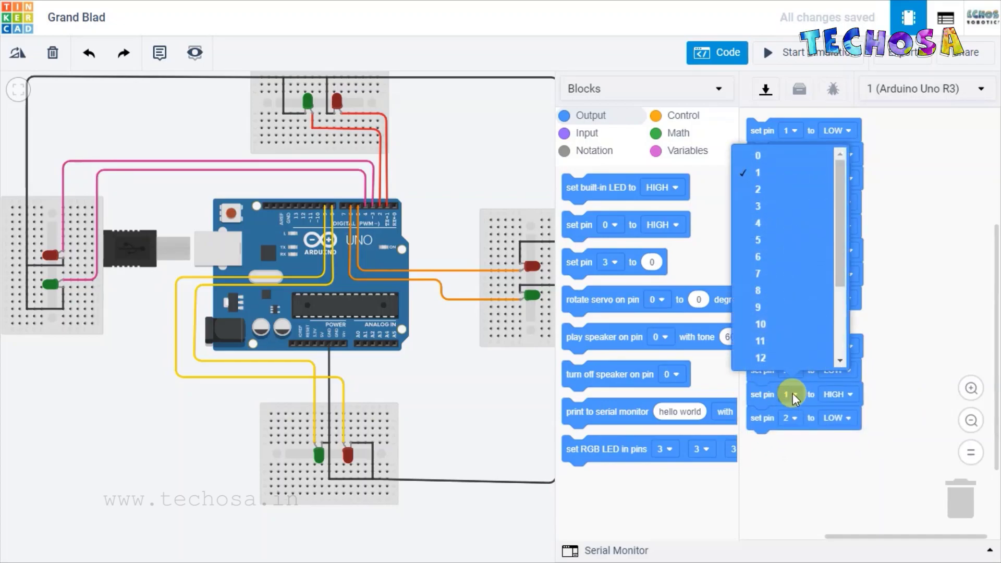
click(759, 208)
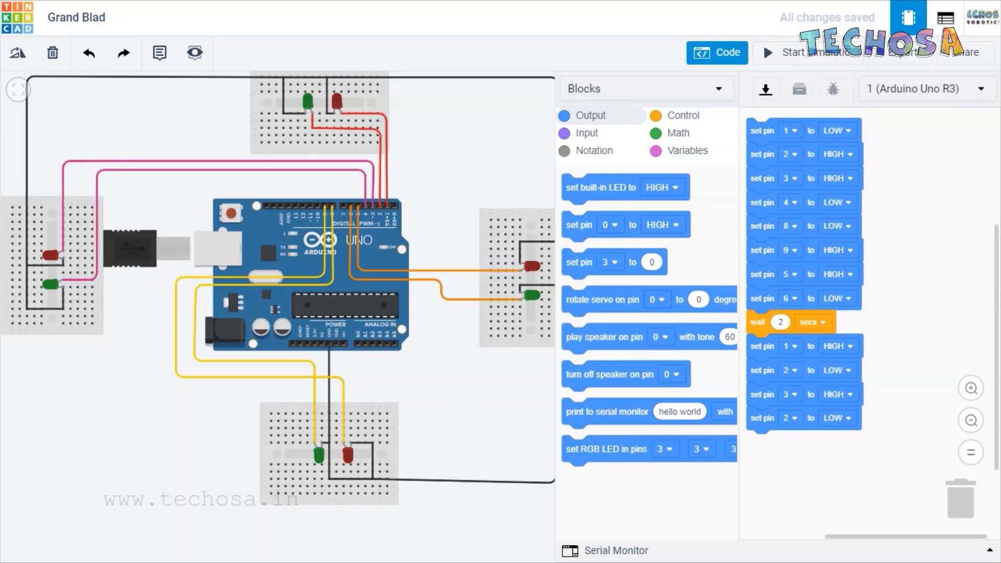
click(837, 394)
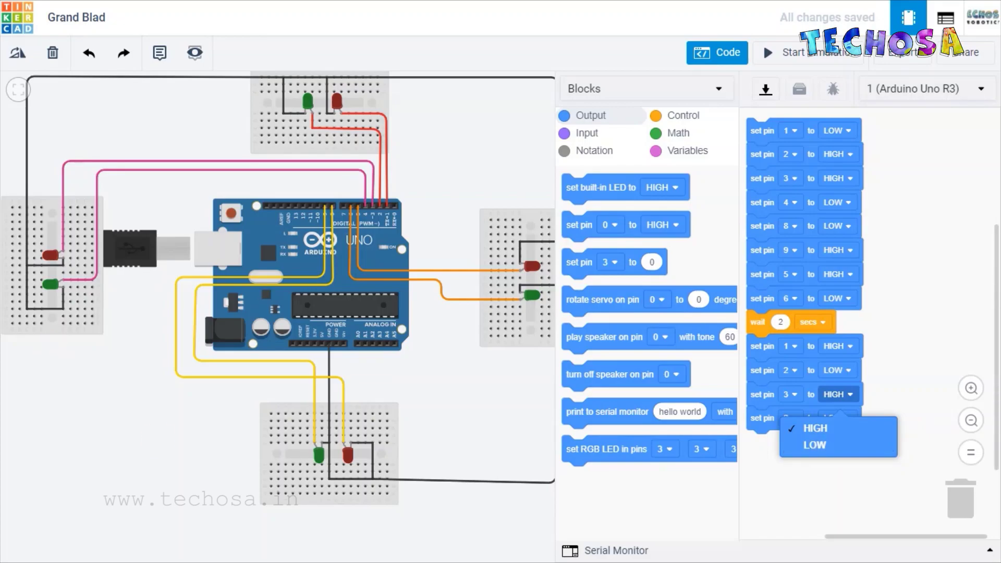
click(815, 445)
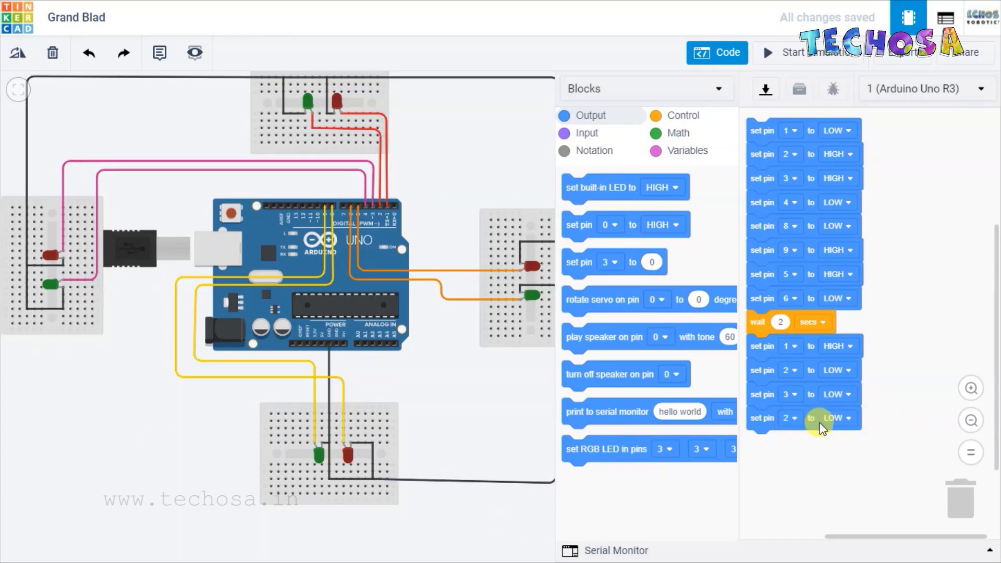
click(793, 417)
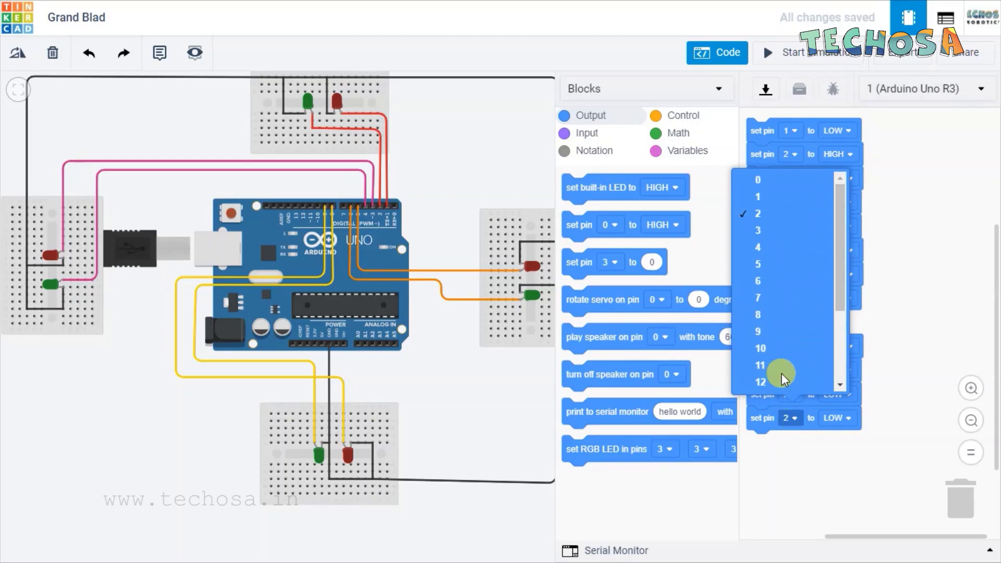
click(768, 253)
click(848, 418)
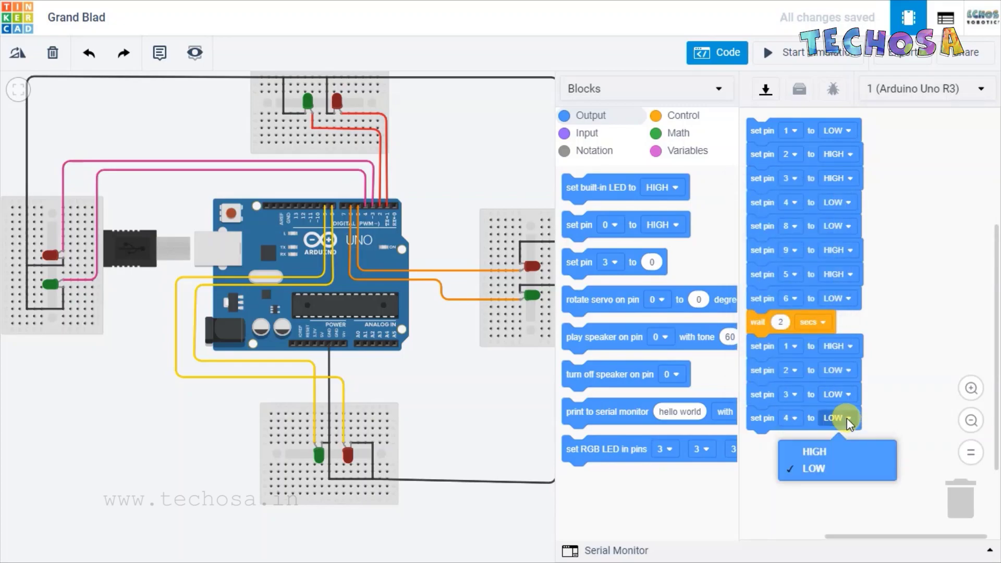
click(838, 452)
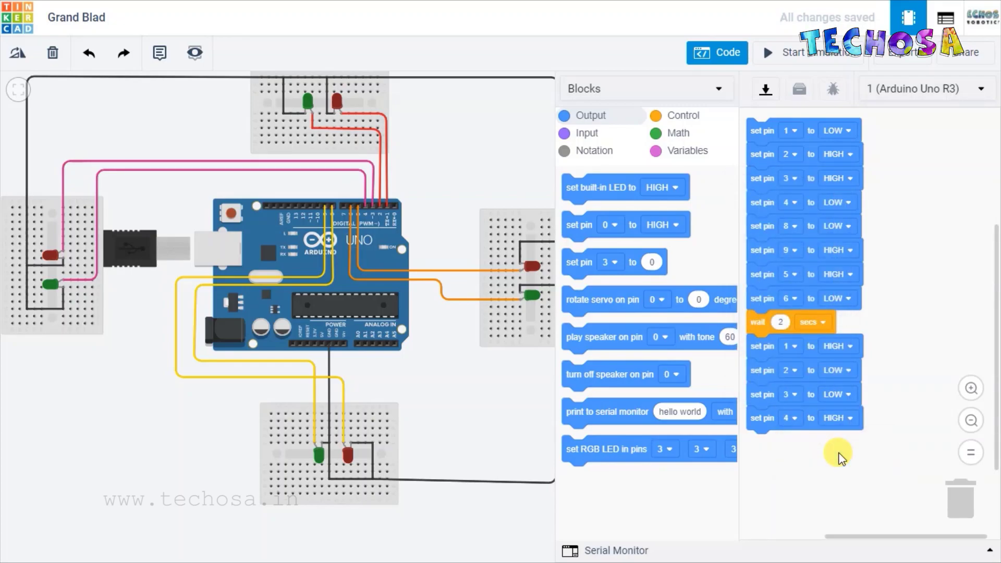
Attach another wait block beneath the last pin 4 block and set it to 2 secs.
click(657, 115)
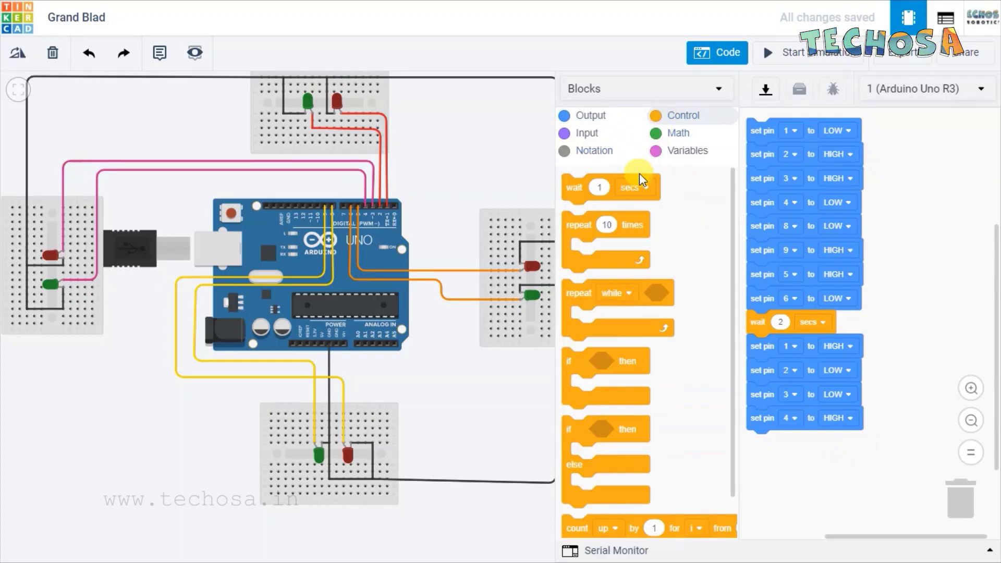
drag(568, 191, 751, 436)
click(781, 443)
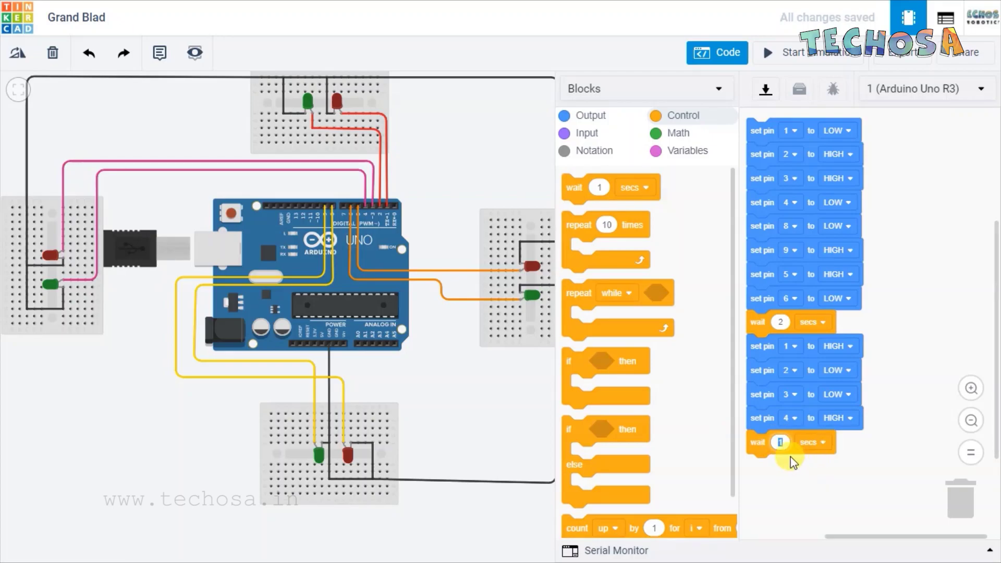
click(811, 477)
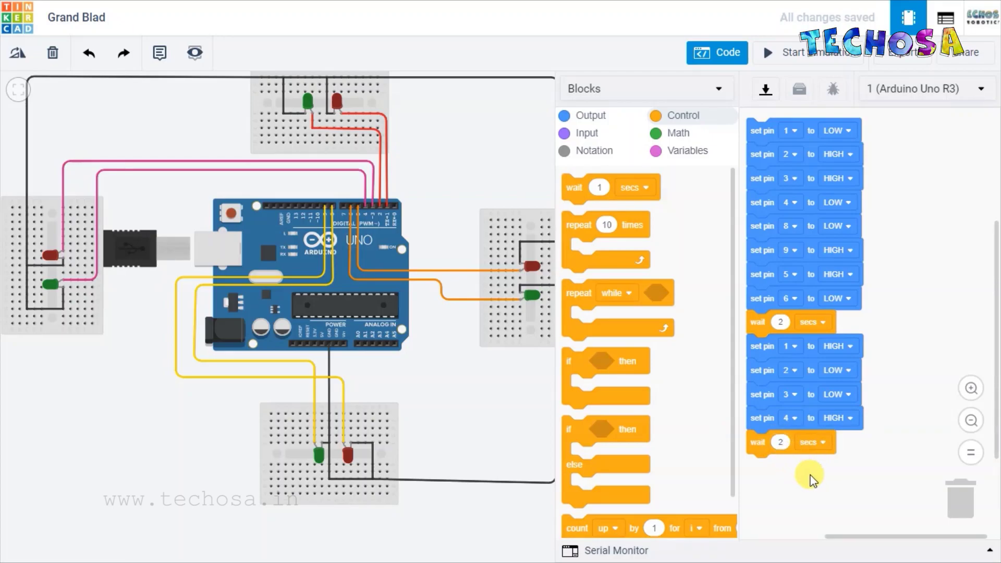
Simulate the extended block program to watch the LEDs change, and stop the simulation.
click(783, 56)
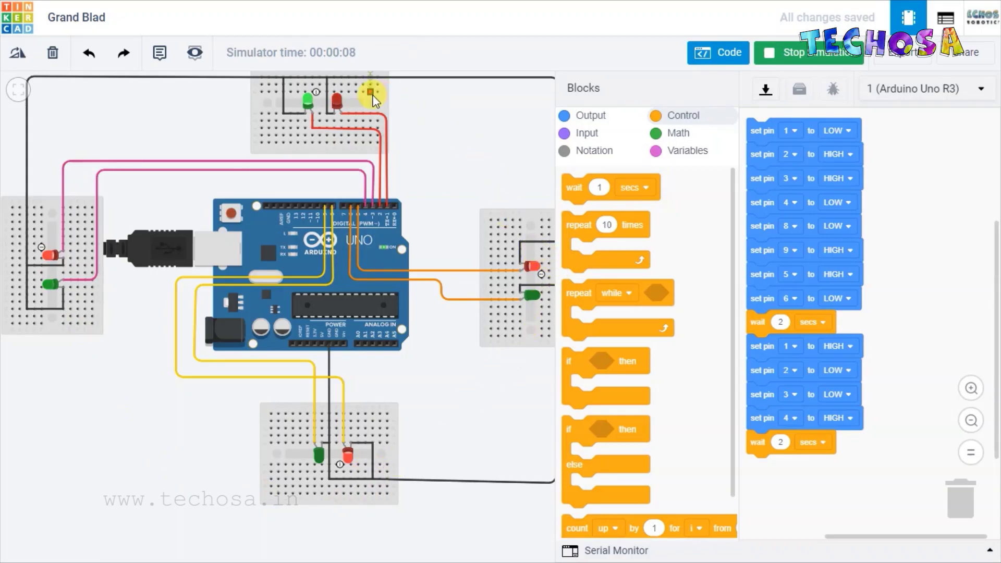
click(771, 52)
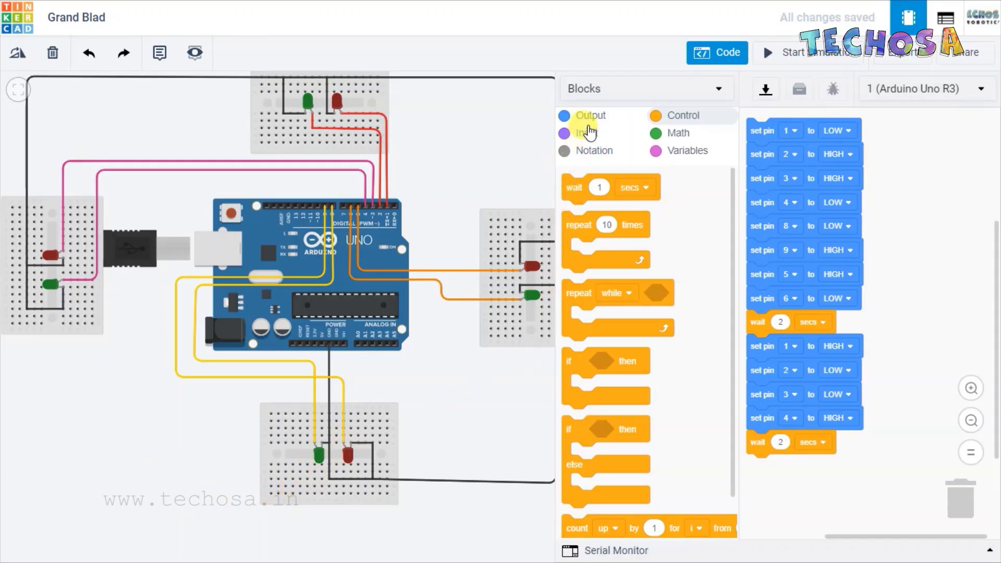
Duplicate the second phase's pin 1–4 blocks with their 2 secs wait and attach the copy beneath the last wait block.
right_click(772, 347)
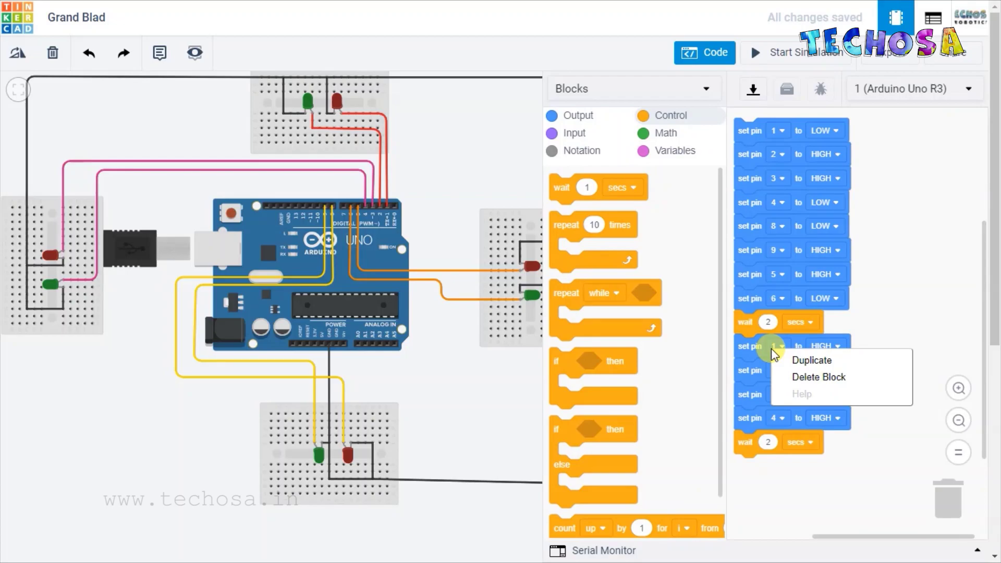
click(793, 360)
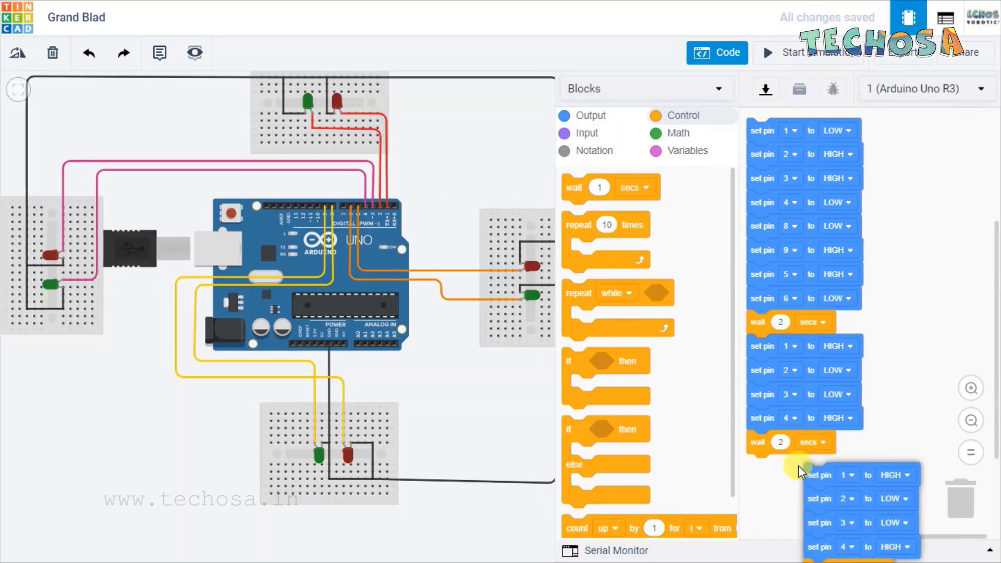
click(740, 460)
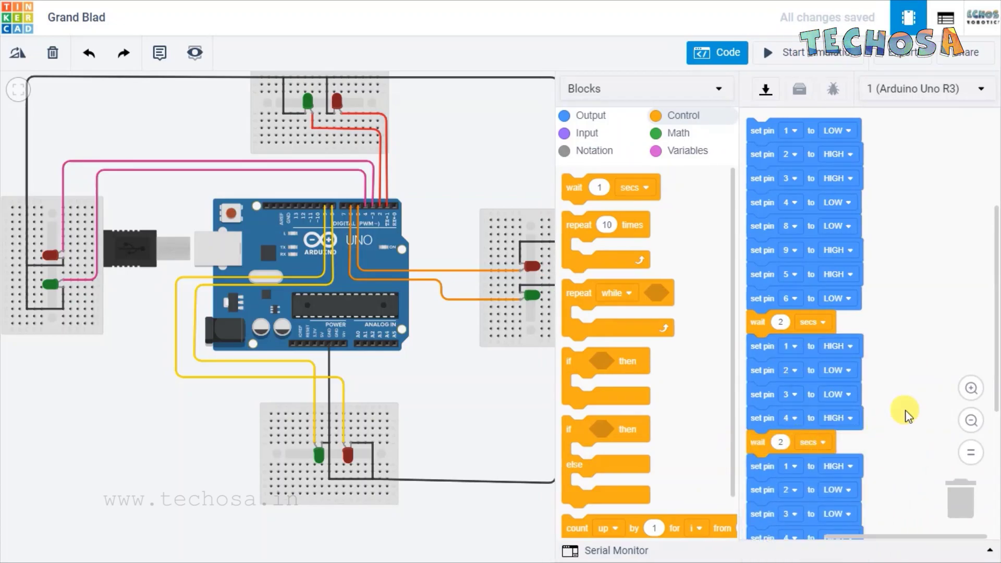
Reassign the first two blocks of the copied phase to pin 3 at HIGH and pin 4 at LOW.
drag(996, 253, 993, 302)
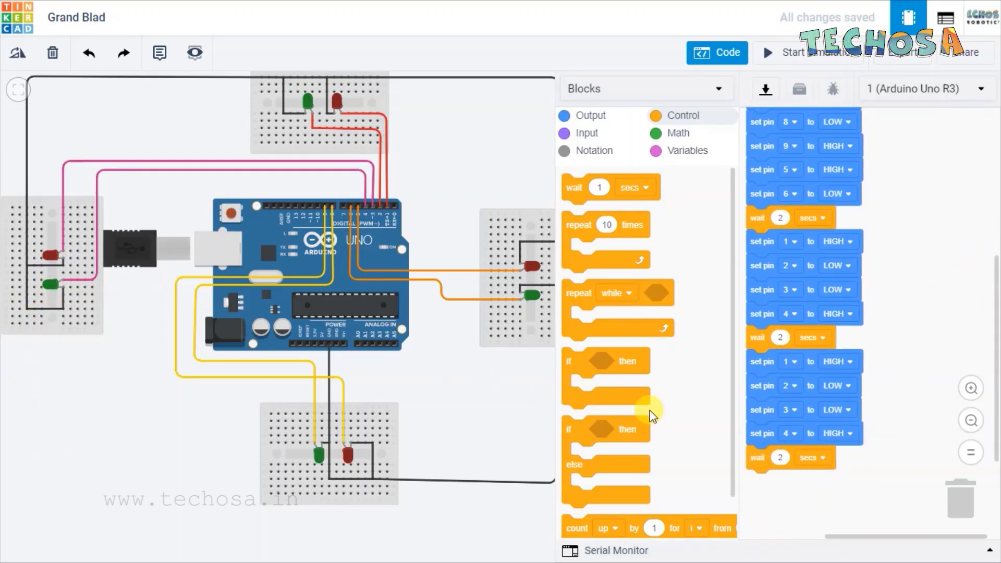
click(794, 362)
click(771, 169)
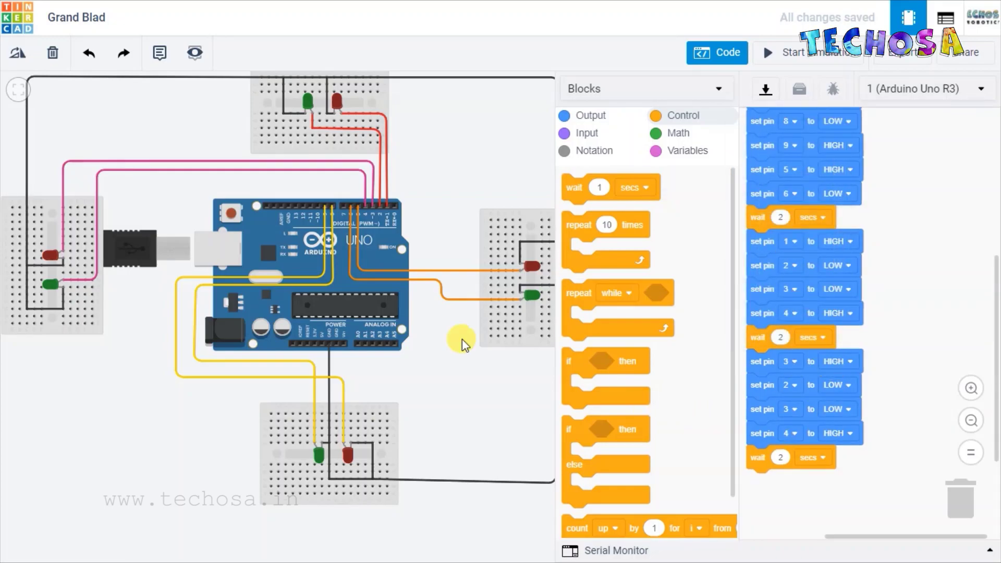
click(791, 385)
click(762, 215)
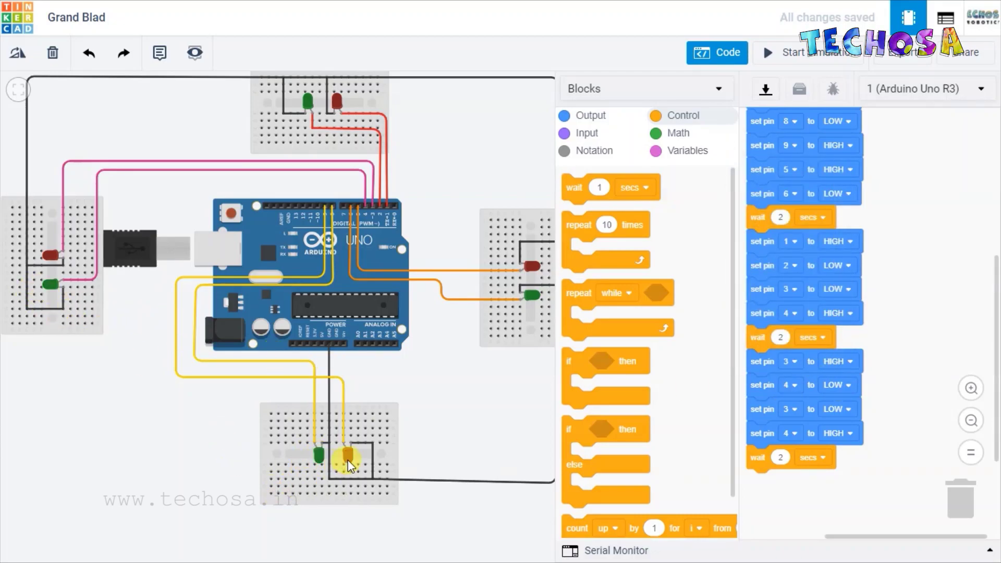
Change the last two pin blocks of the copied phase to pin 8 at HIGH and pin 9 at LOW.
click(786, 410)
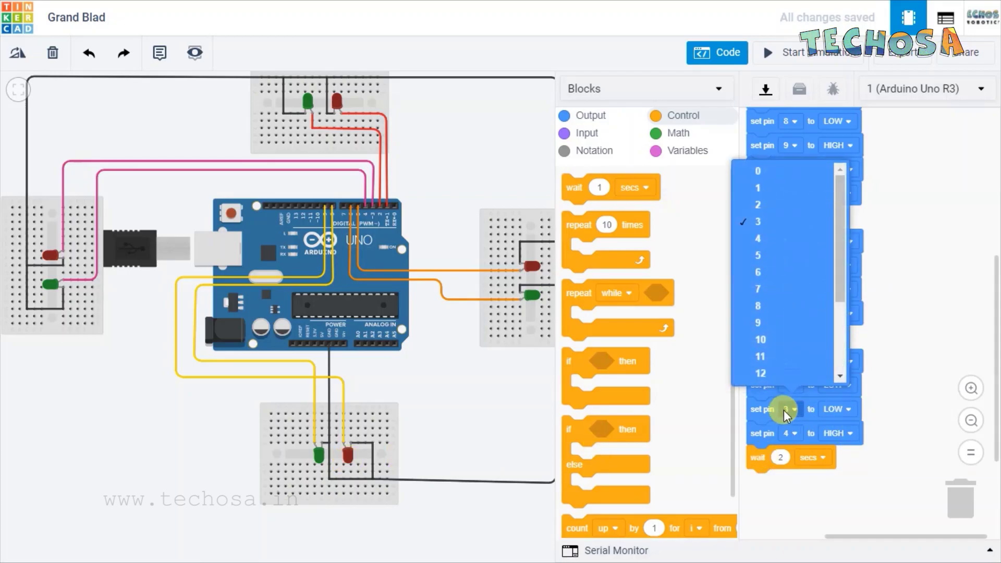
click(770, 308)
click(841, 410)
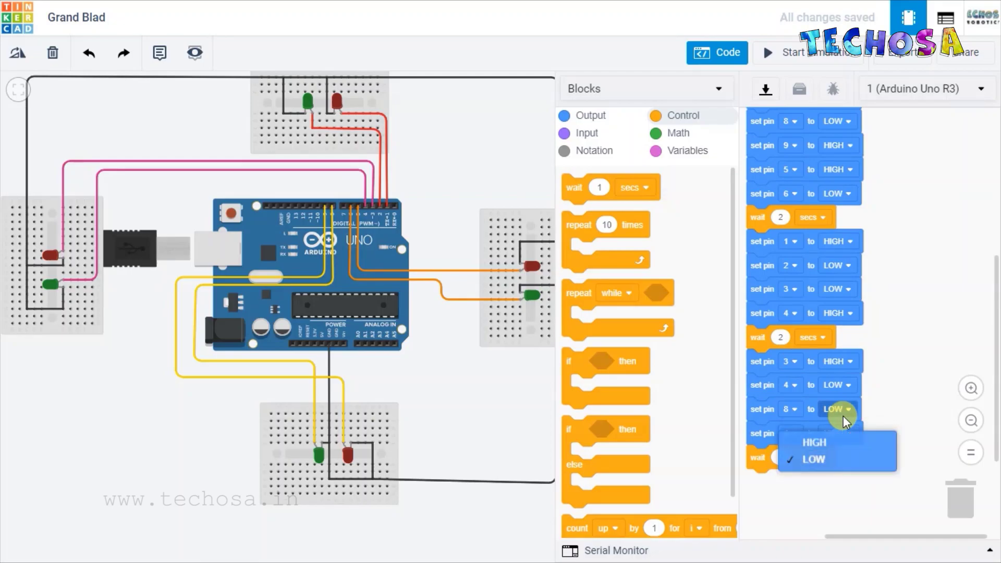
click(838, 443)
click(795, 435)
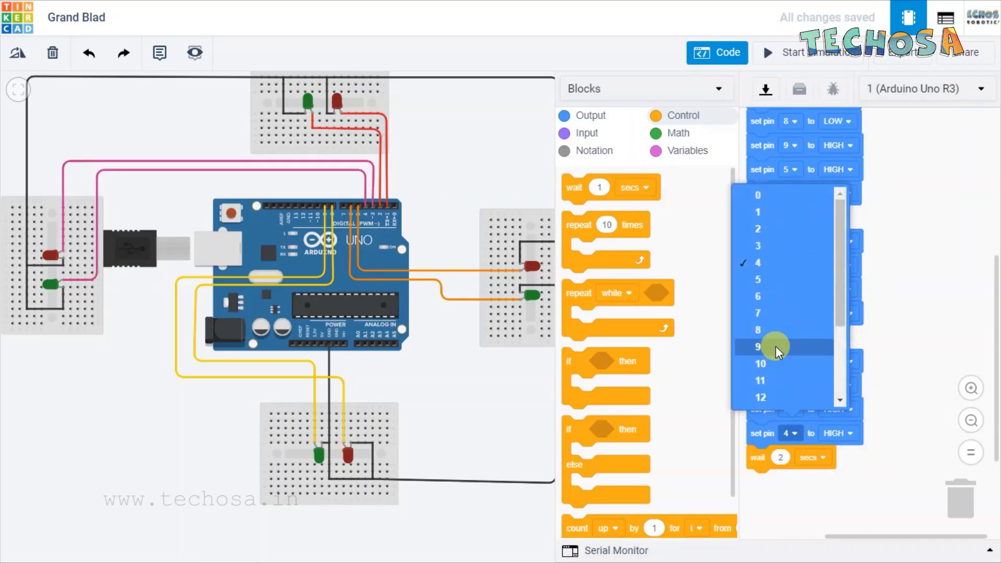
click(771, 347)
click(838, 433)
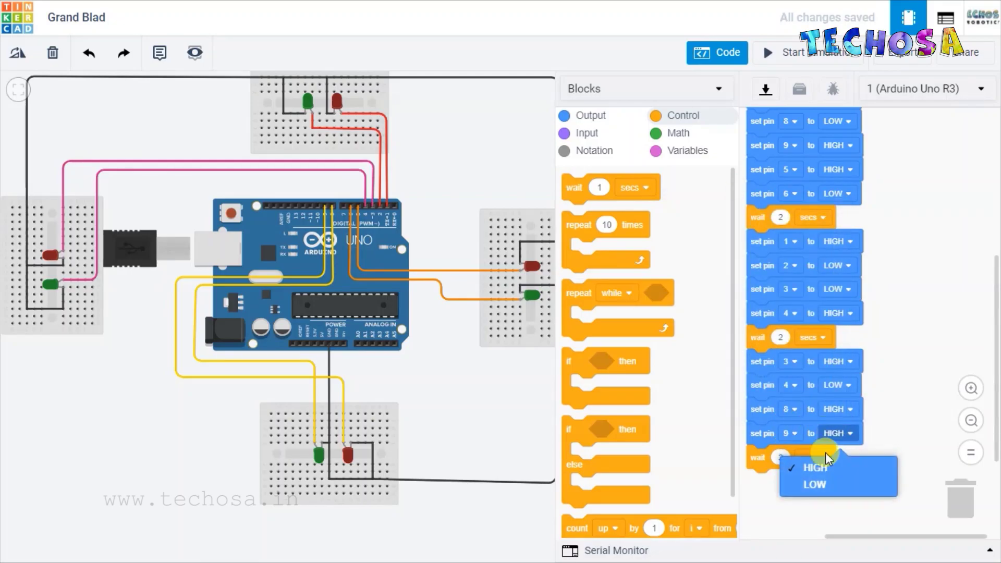
click(830, 484)
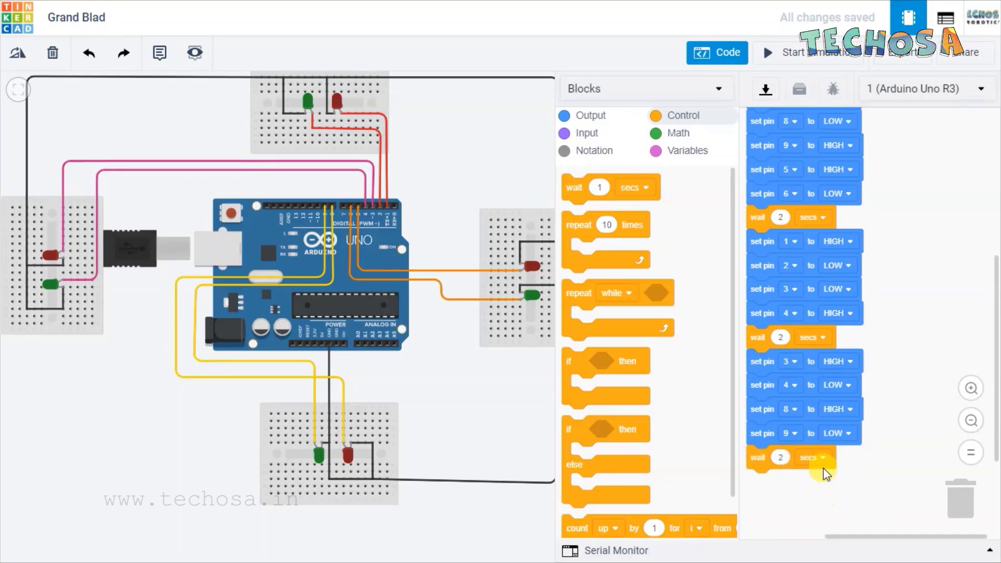
Simulate the three-phase block program to check the LED sequence, and stop the simulation.
click(803, 54)
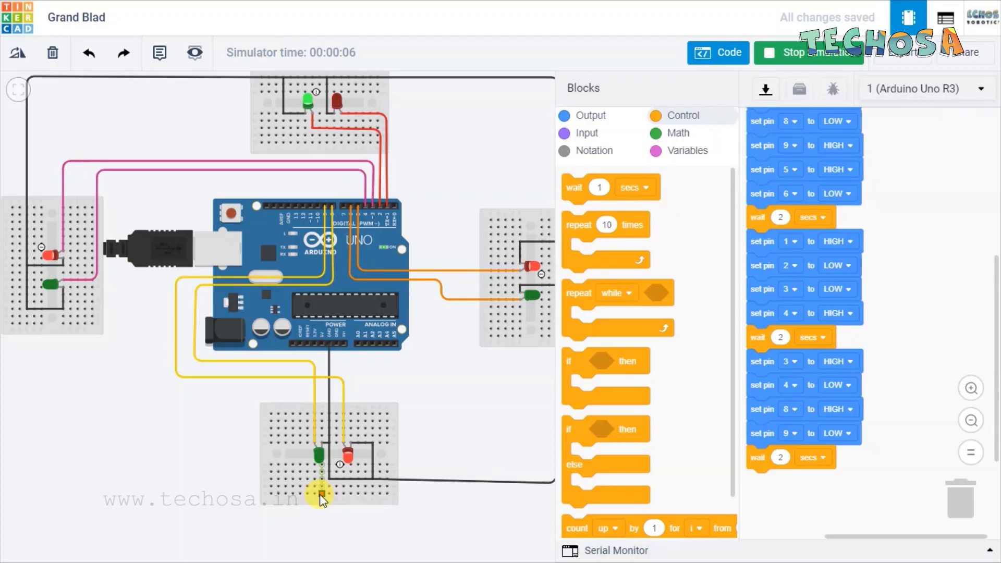
click(773, 54)
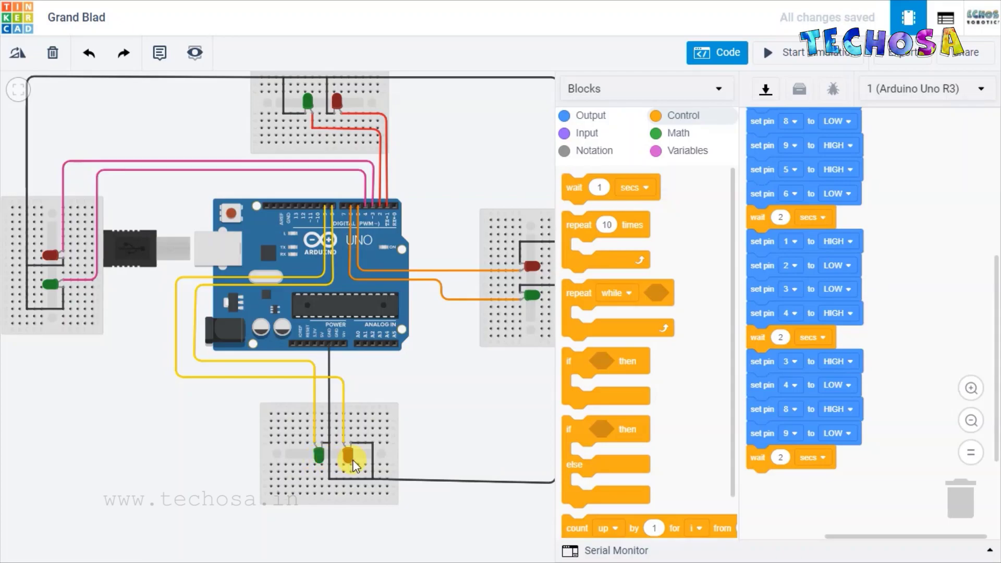
Duplicate the third phase's pin 3, 4, 8 and 9 blocks with their wait and attach the copy at the program's end.
right_click(767, 368)
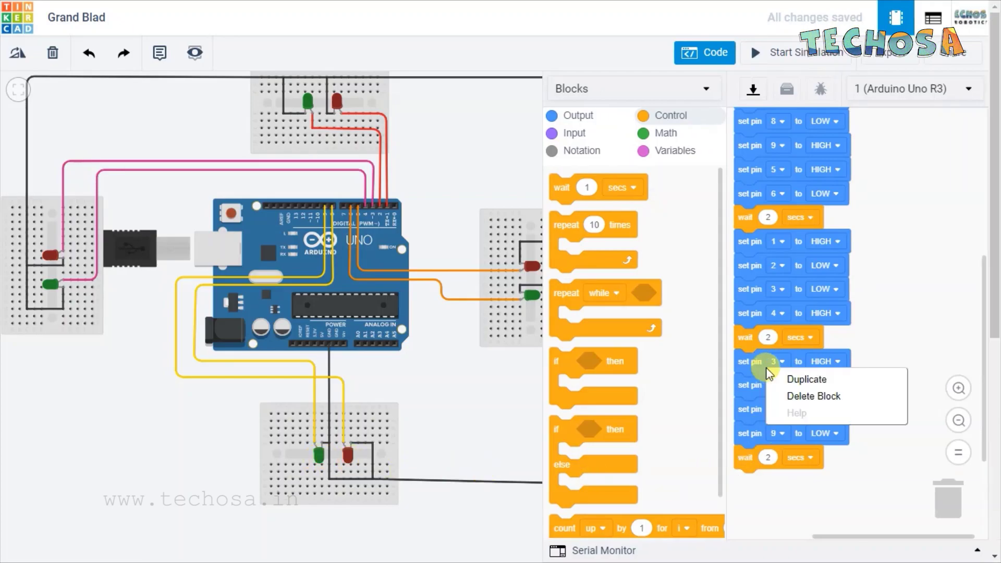
click(787, 380)
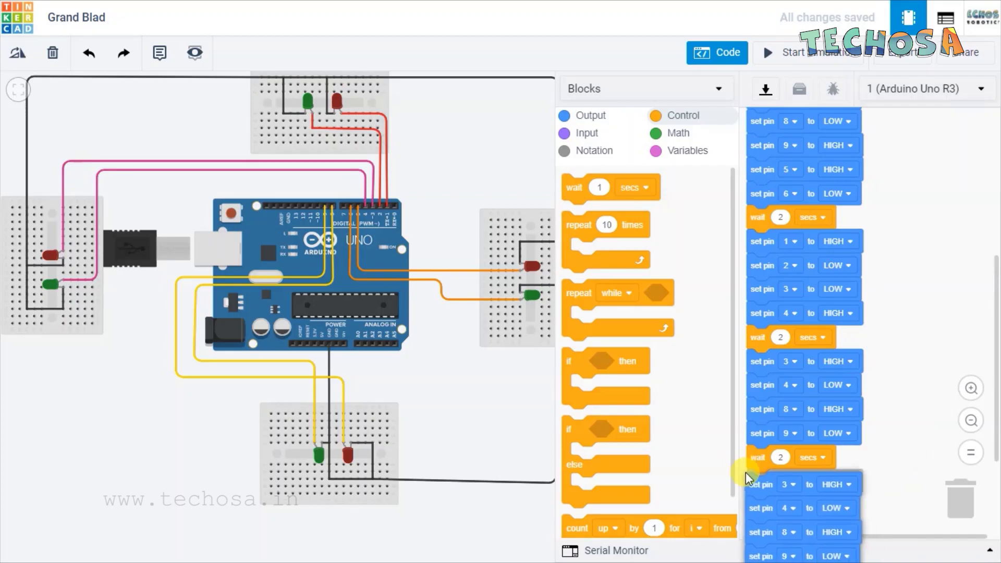
click(746, 472)
Change the first two blocks of the fourth phase to pin 8 at LOW and pin 9 at HIGH.
scroll(889, 344, down, 4)
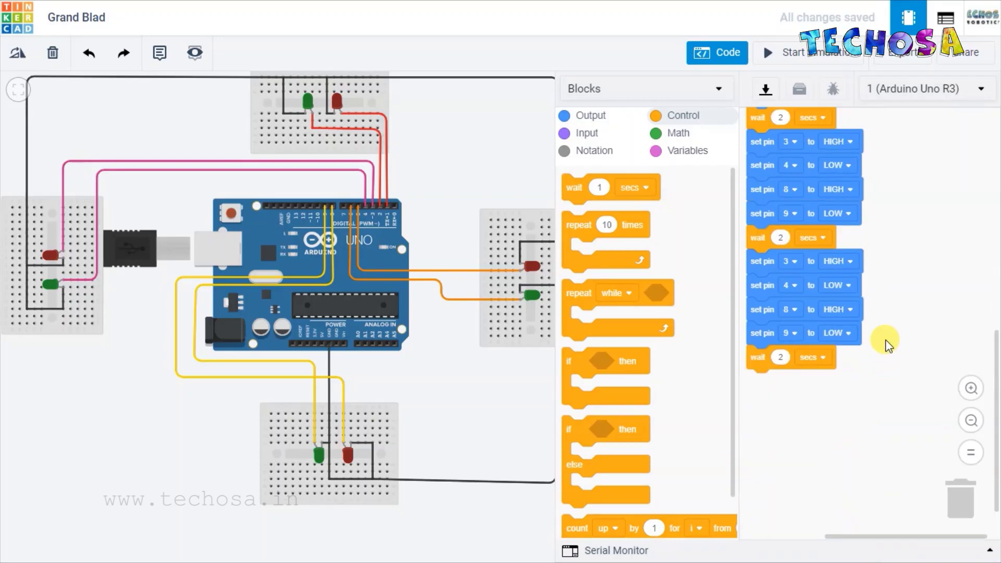
click(794, 261)
click(765, 426)
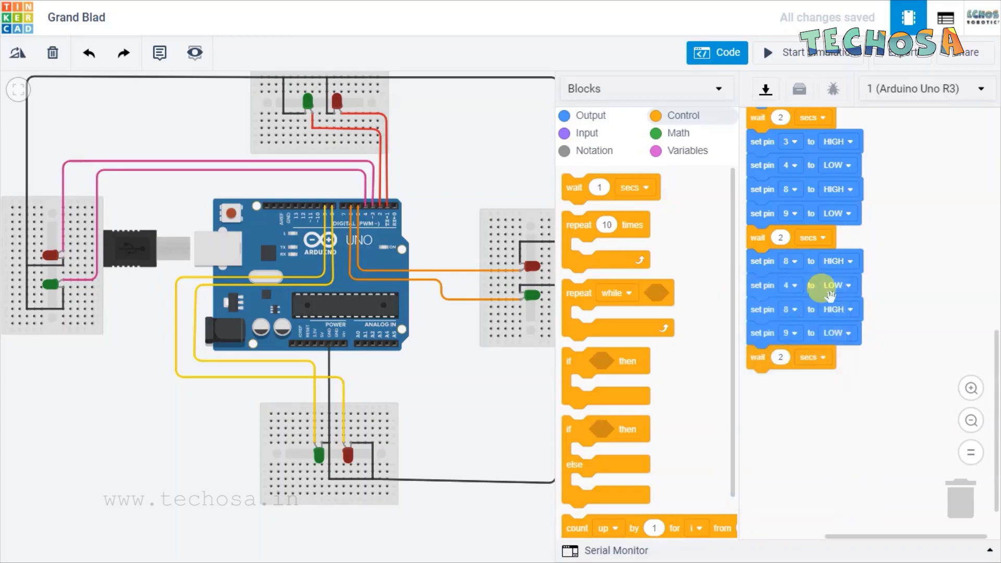
click(845, 262)
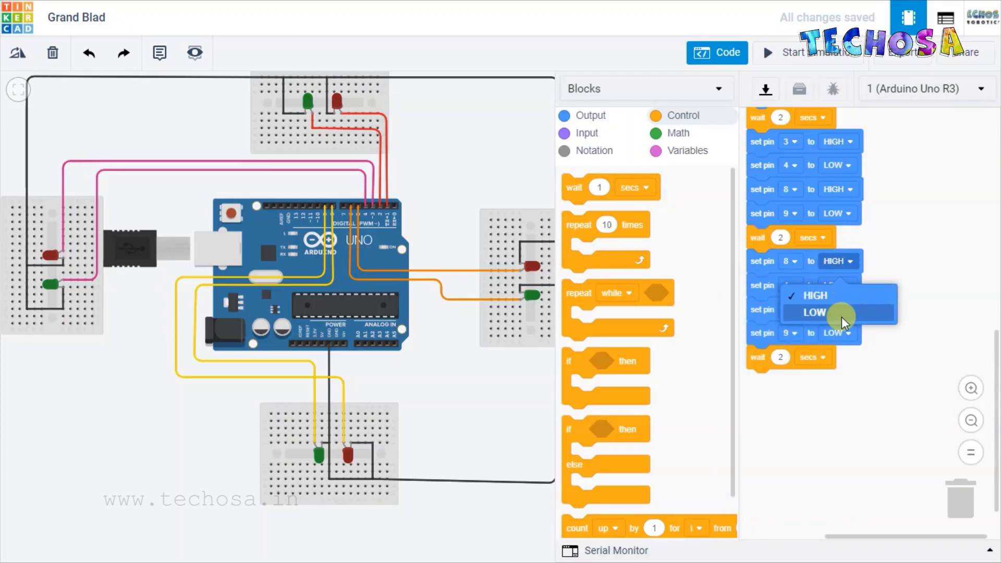
click(842, 312)
click(794, 285)
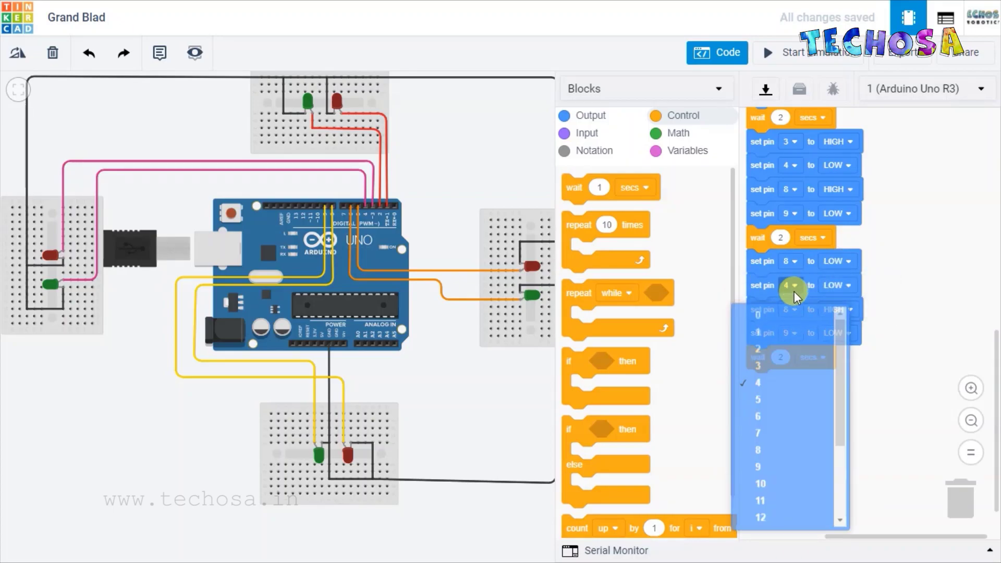
click(768, 470)
click(847, 286)
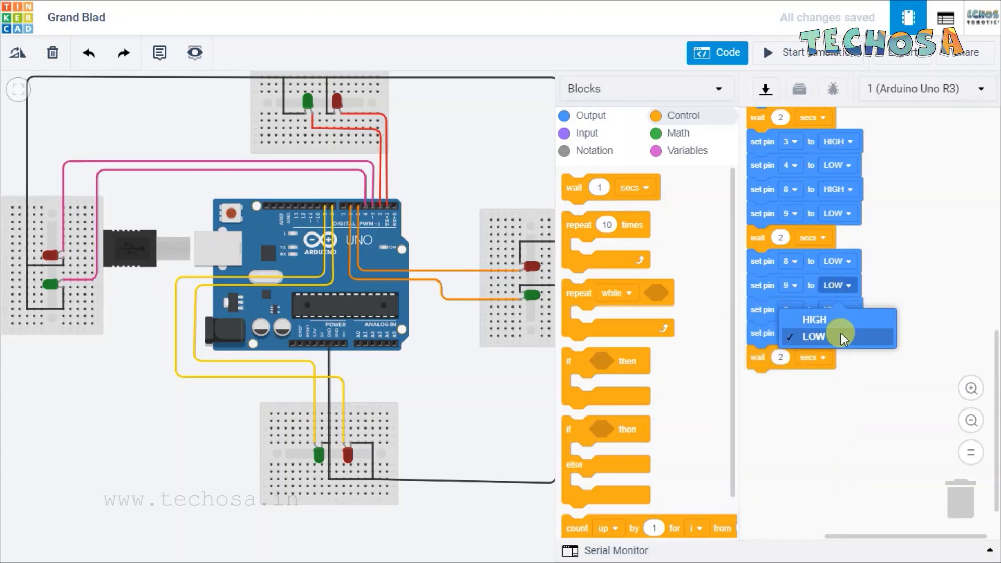
click(837, 320)
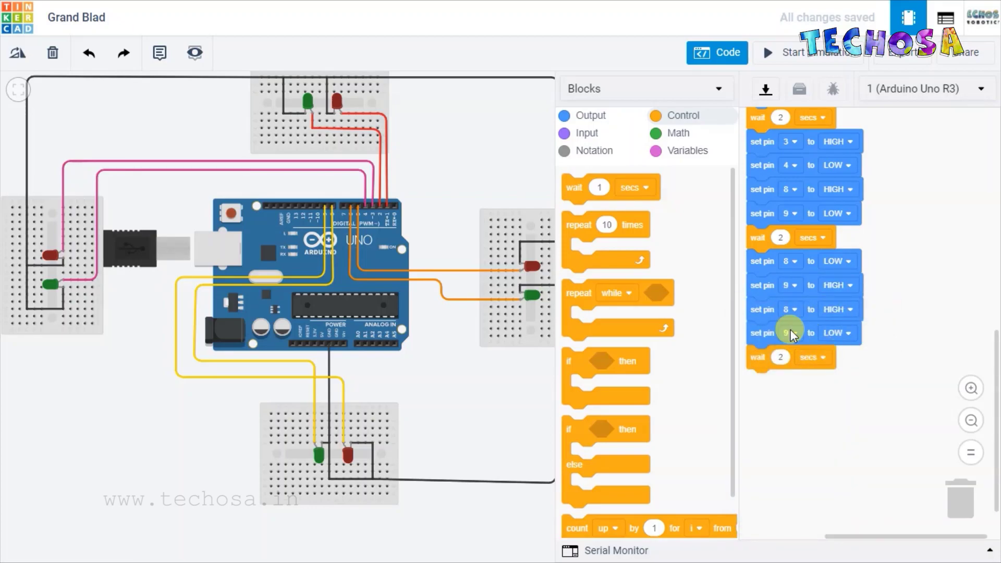
Change the last two pin blocks of the fourth phase to pin 6 at HIGH and pin 5 at LOW.
click(791, 307)
click(780, 443)
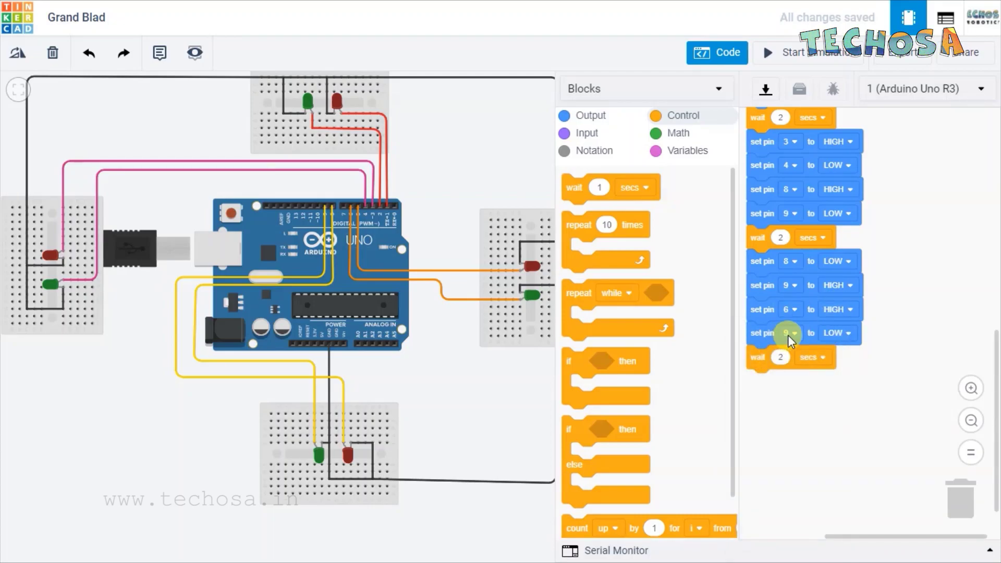
click(788, 333)
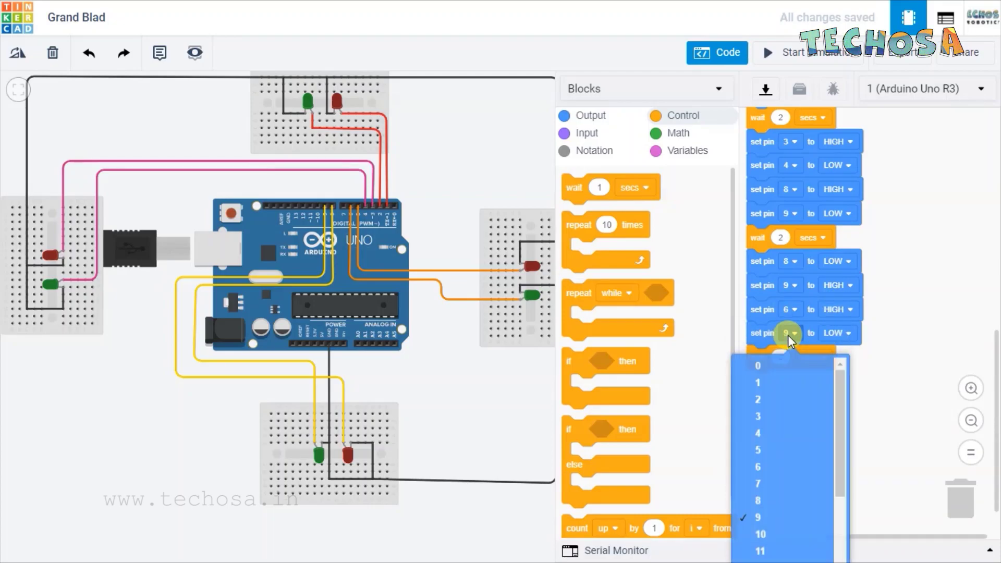
click(784, 452)
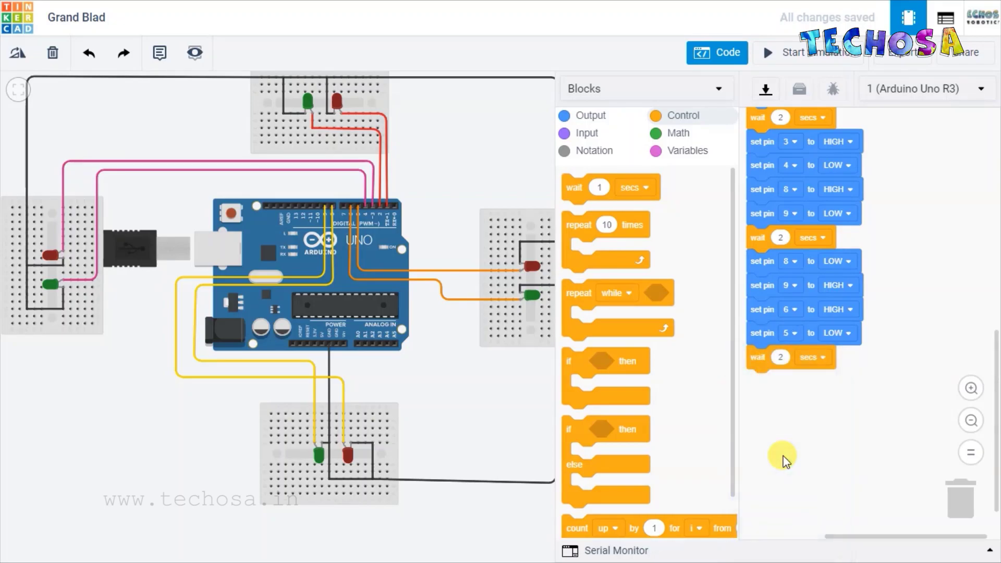
click(847, 335)
click(819, 384)
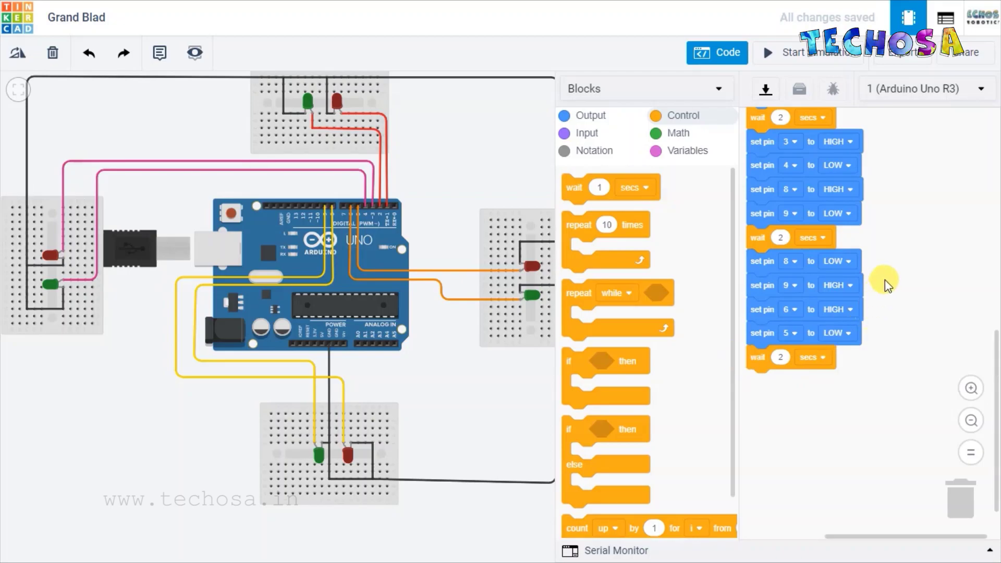
Start the simulation of the full four-phase block program.
scroll(885, 284, up, 5)
scroll(818, 140, up, 1)
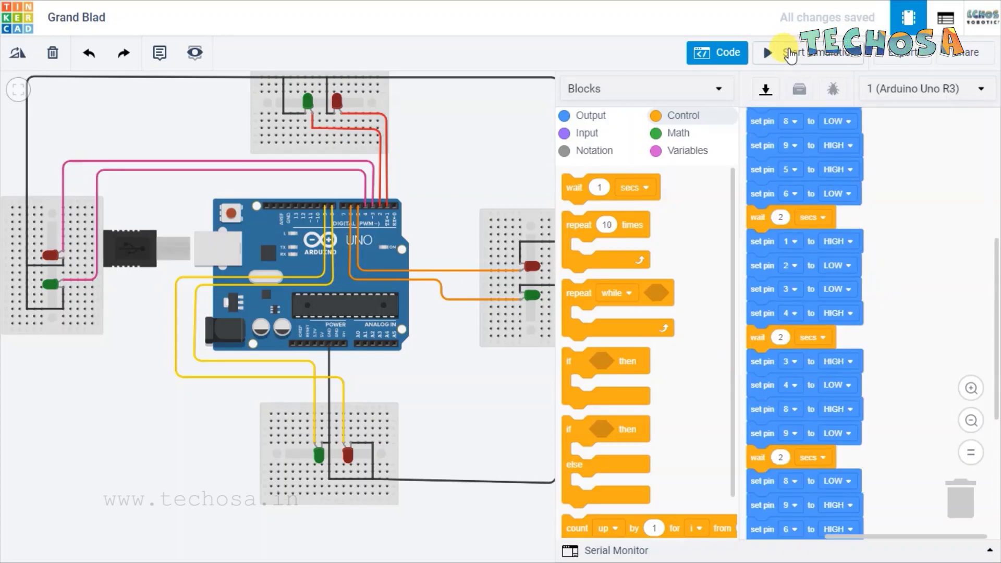
click(792, 54)
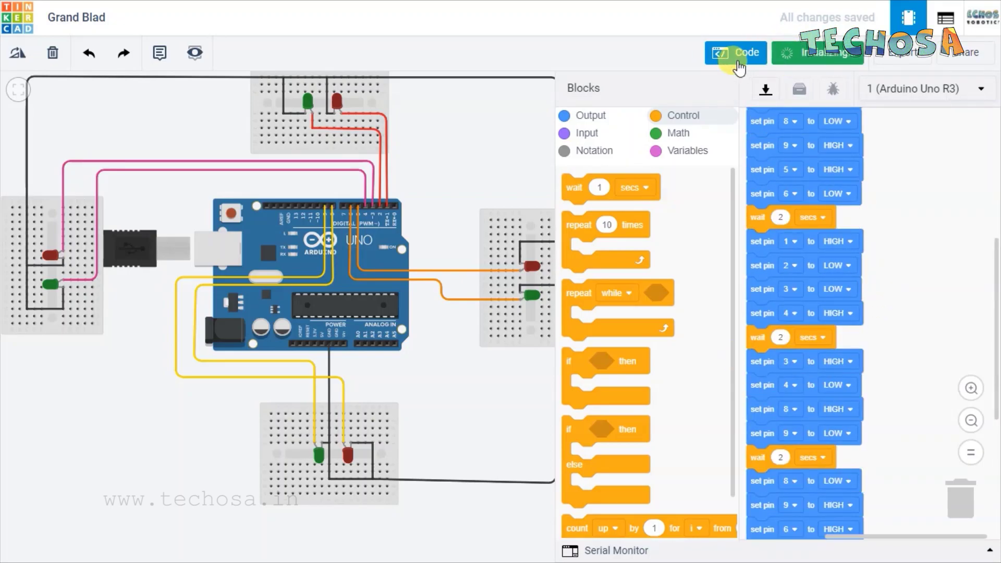